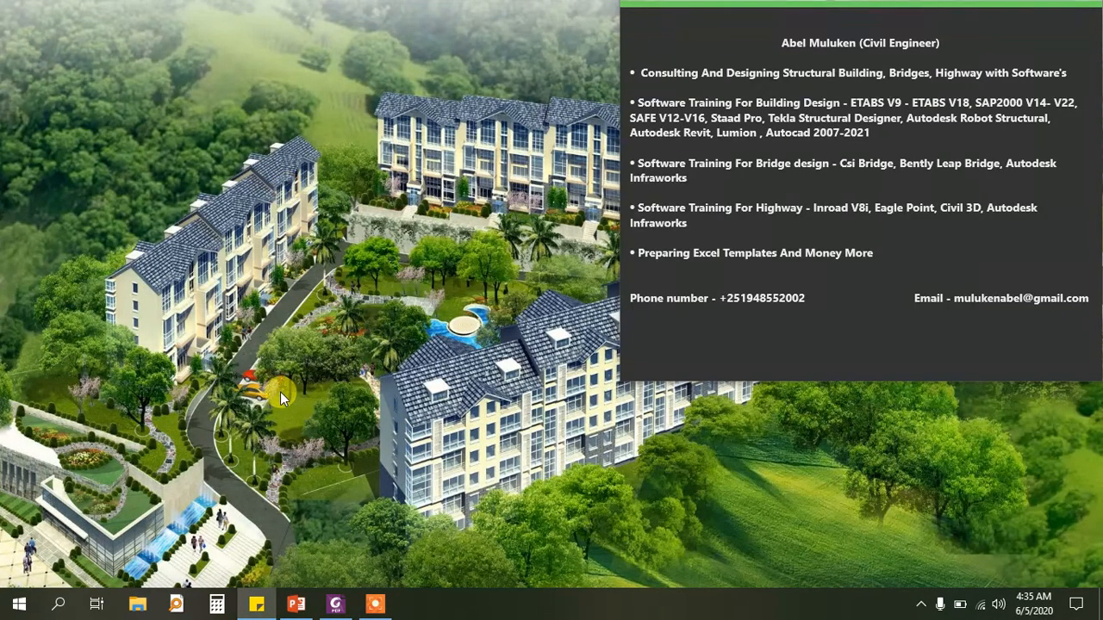
Look over the design procedure slide in PowerPoint and launch ETABS 18
{"action": "left_click", "coordinate": [297, 603]}
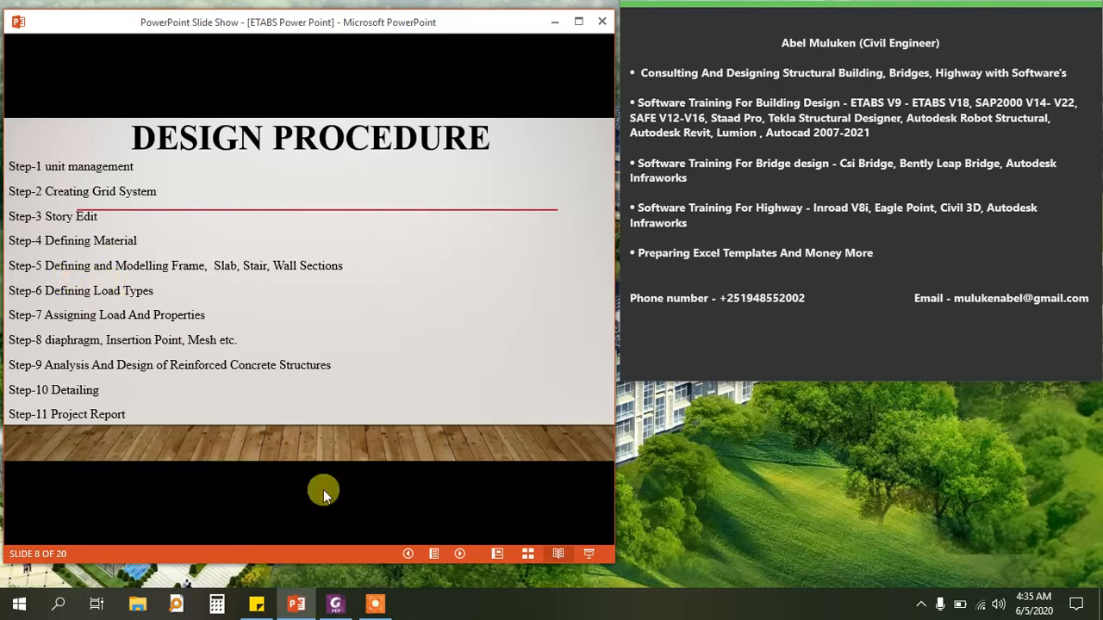
{"action": "left_click", "coordinate": [306, 612]}
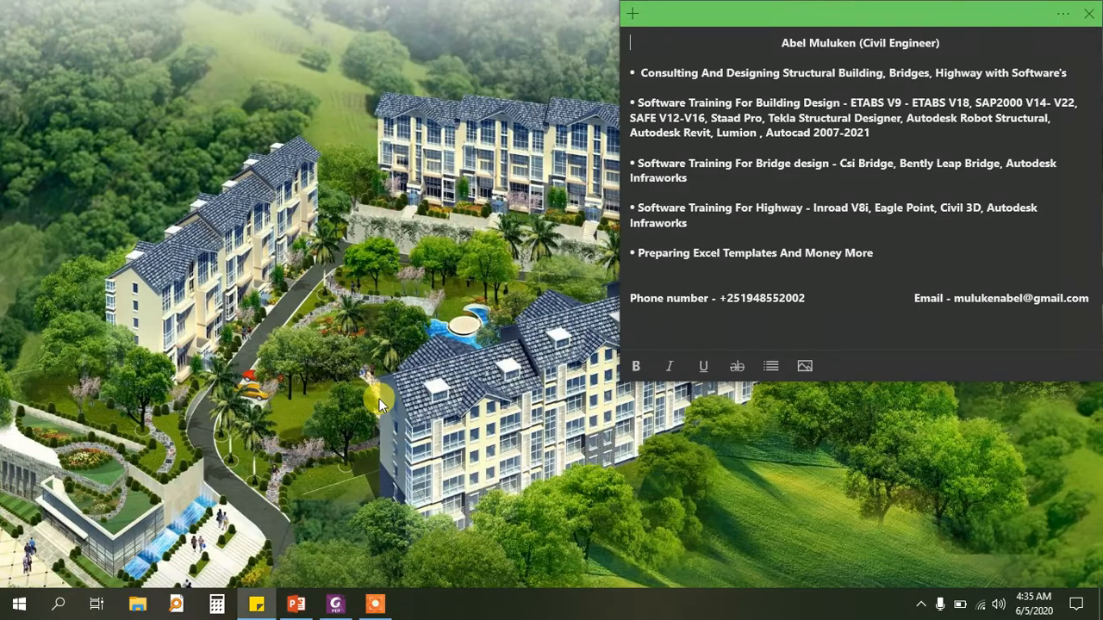
{"action": "left_click", "coordinate": [7, 606]}
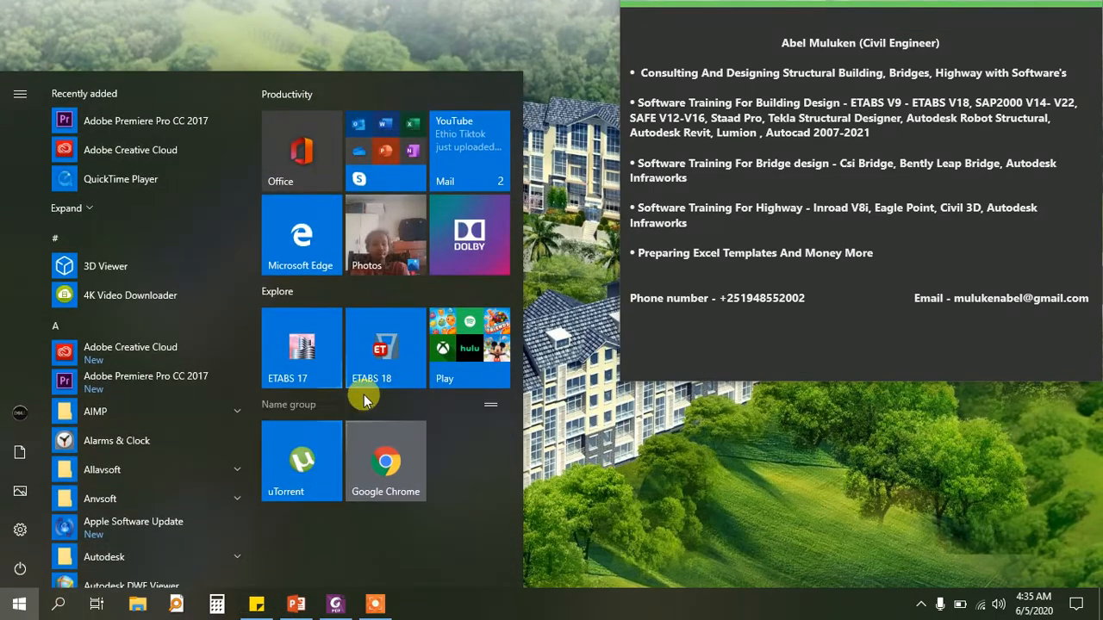
{"action": "left_click", "coordinate": [395, 368]}
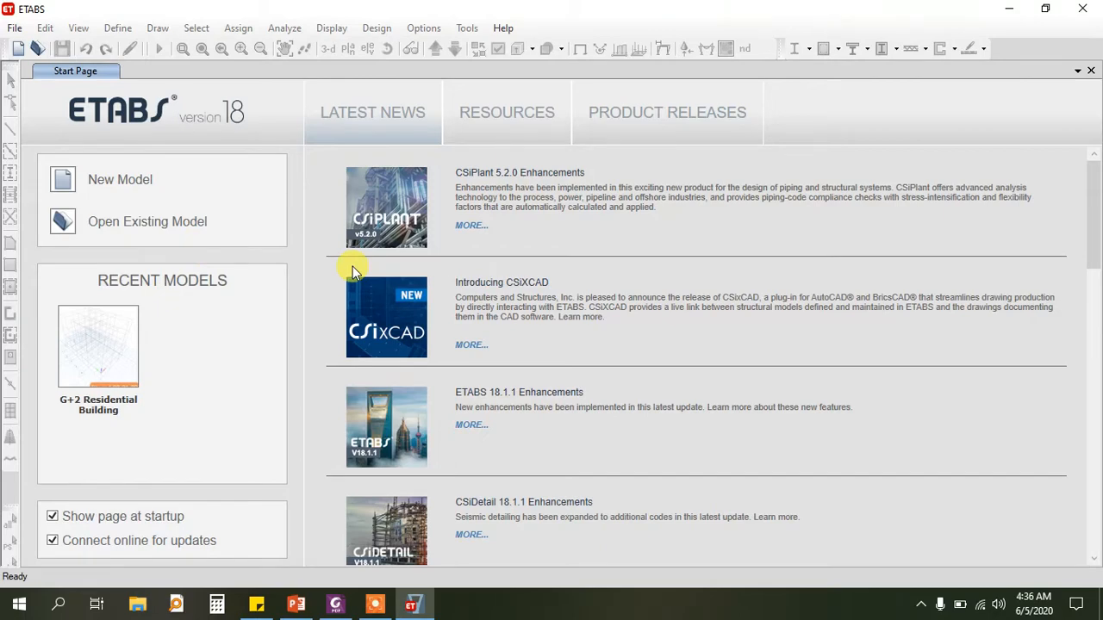
{"action": "left_click", "coordinate": [15, 28]}
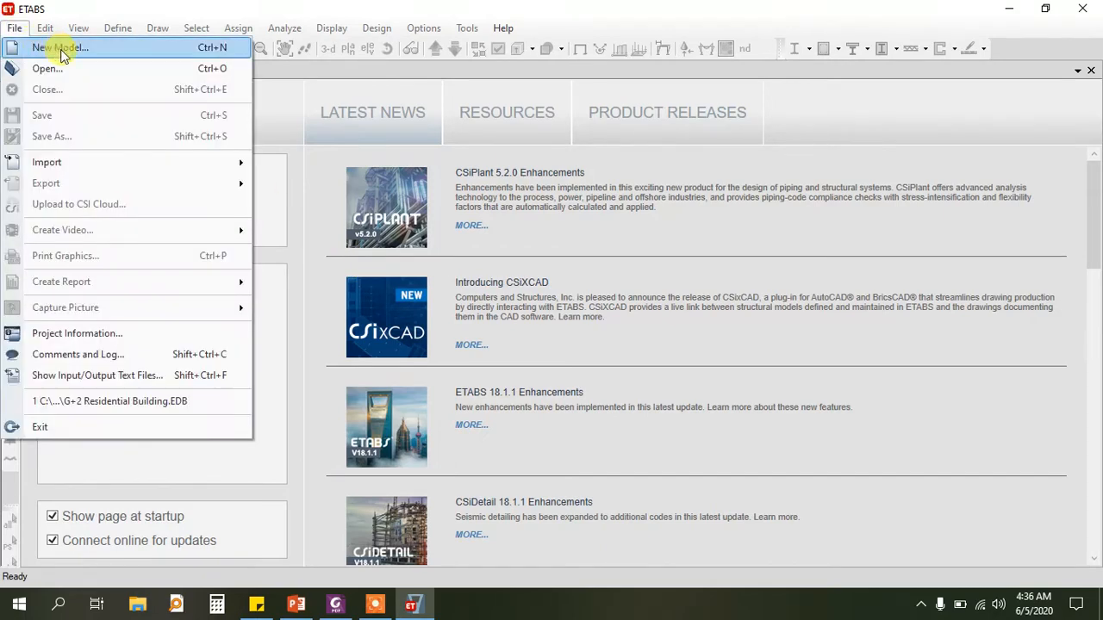
{"action": "left_click", "coordinate": [69, 69]}
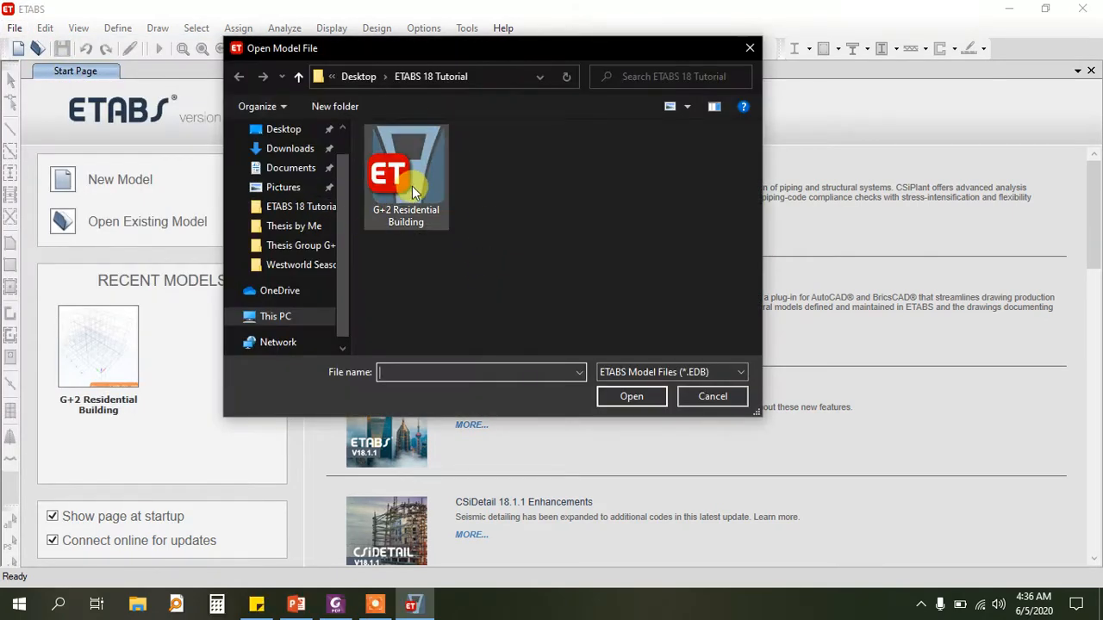
{"action": "left_click", "coordinate": [748, 49]}
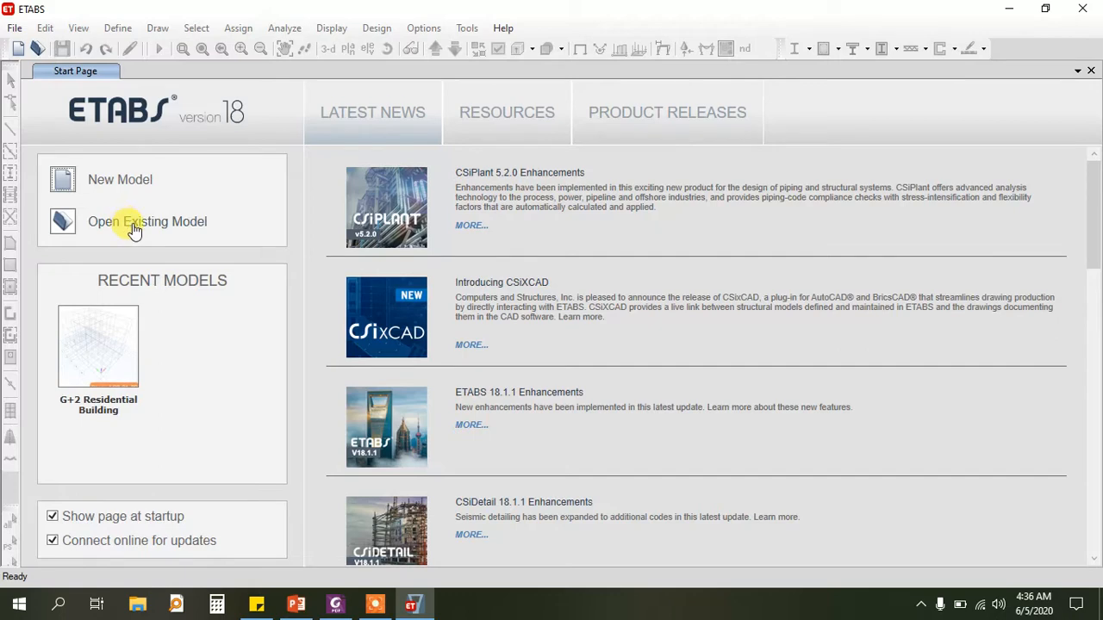
{"action": "left_click", "coordinate": [134, 226]}
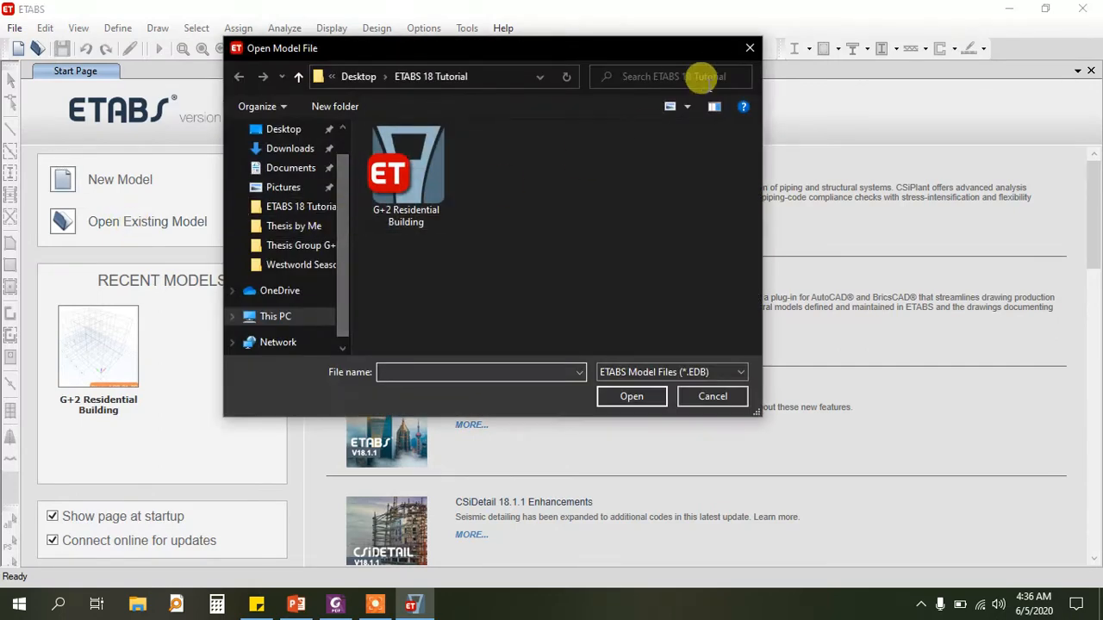
{"action": "left_click", "coordinate": [749, 50]}
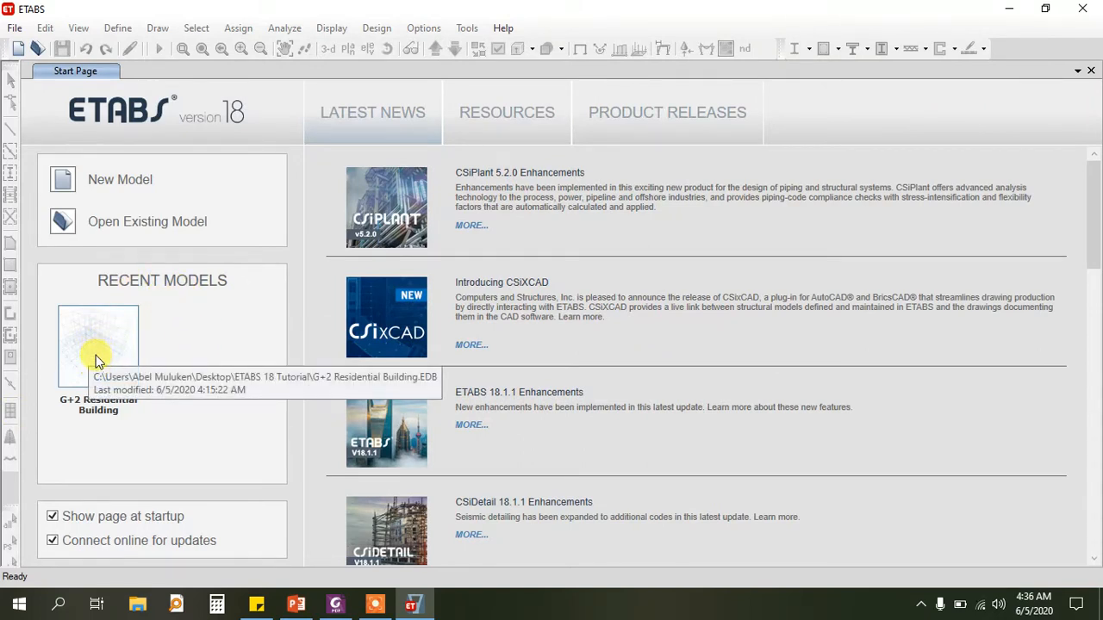
Open the existing G+2 Residential Building model and check the design procedure slide in PowerPoint
{"action": "left_click", "coordinate": [39, 50]}
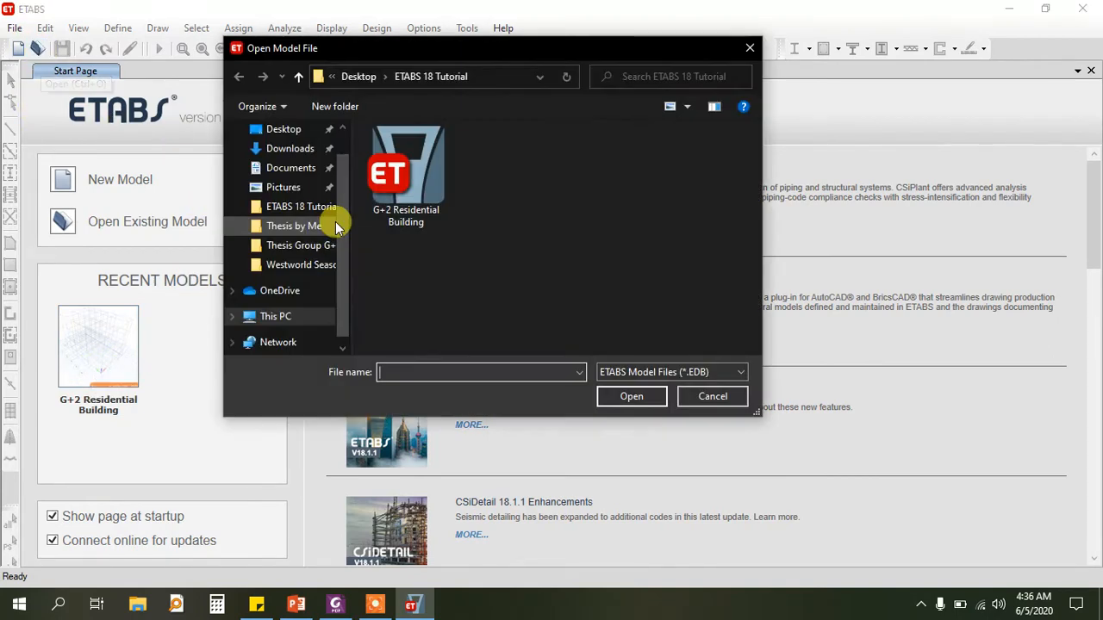
{"action": "double_click", "coordinate": [414, 220]}
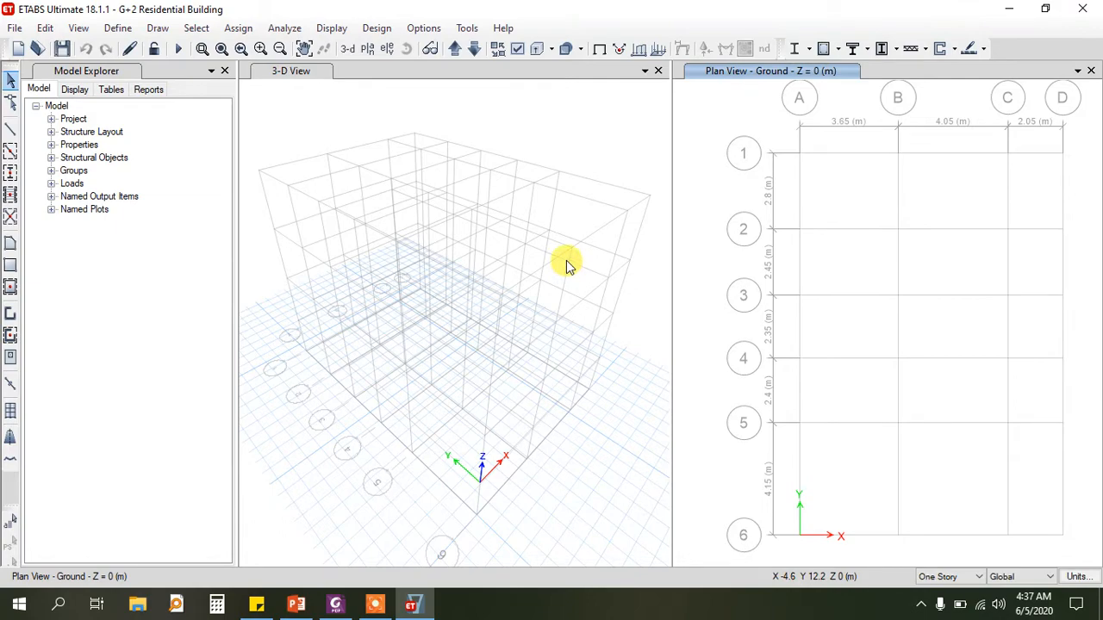
{"action": "left_click", "coordinate": [297, 604]}
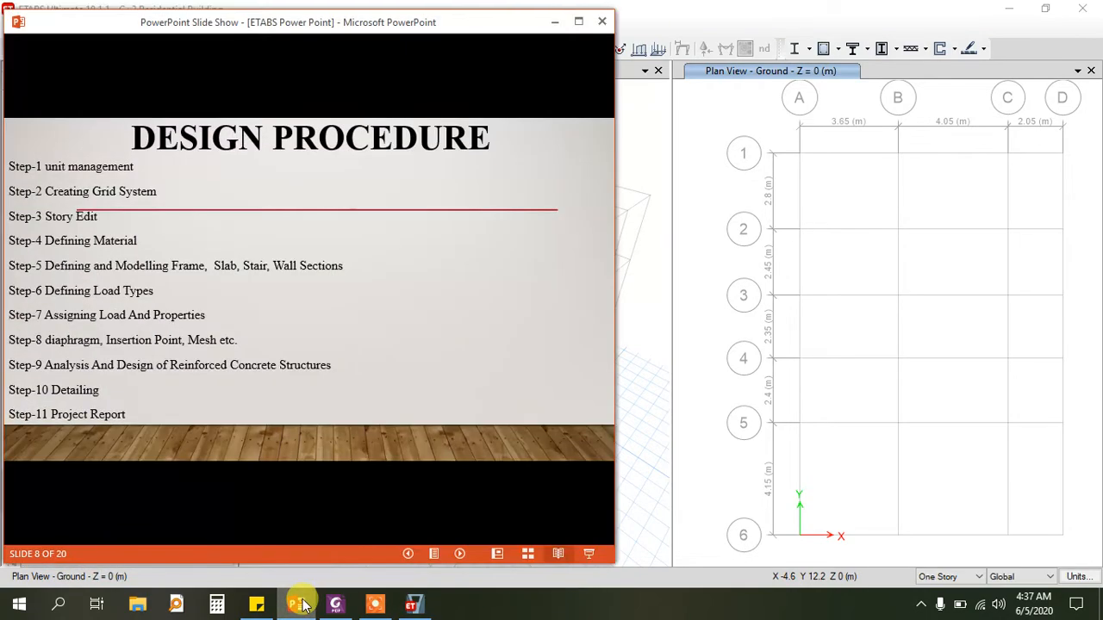
{"action": "left_click", "coordinate": [297, 604]}
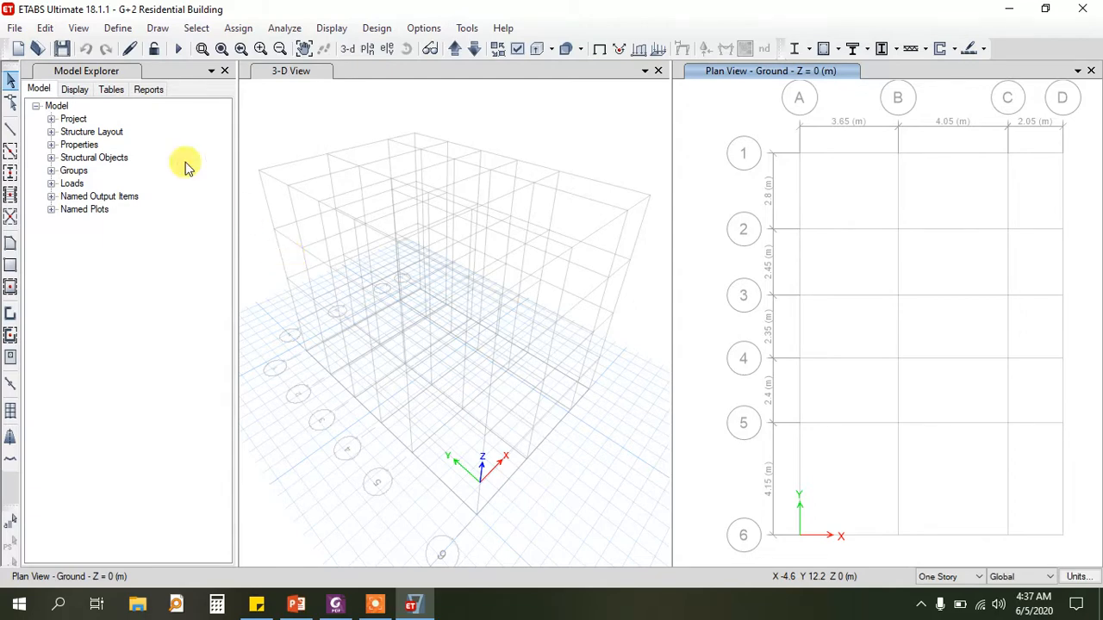
Bring up the model's material definitions and select the existing A416Gr270 and 4000Psi materials in turn
{"action": "left_click", "coordinate": [115, 29]}
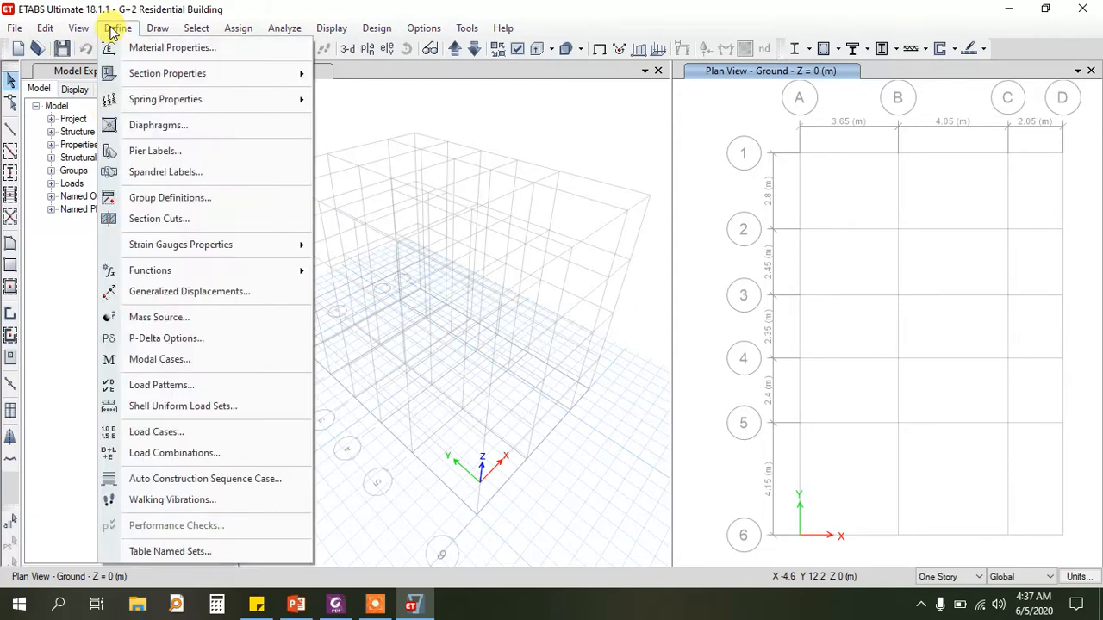
{"action": "left_click", "coordinate": [172, 49]}
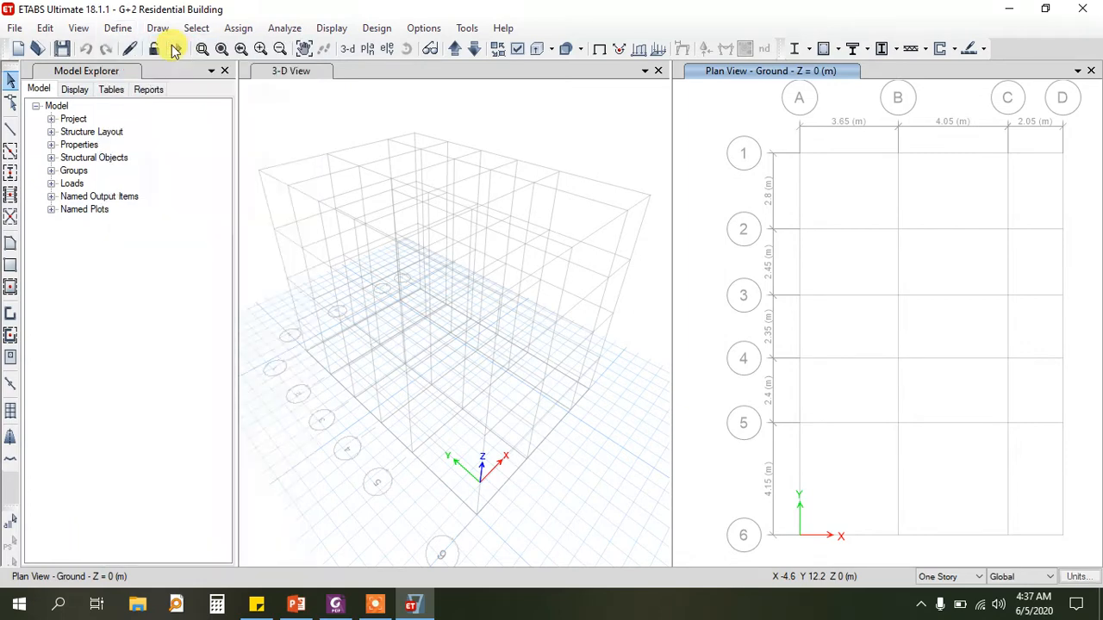
{"action": "left_click_drag", "start_coordinate": [422, 158], "coordinate": [419, 136]}
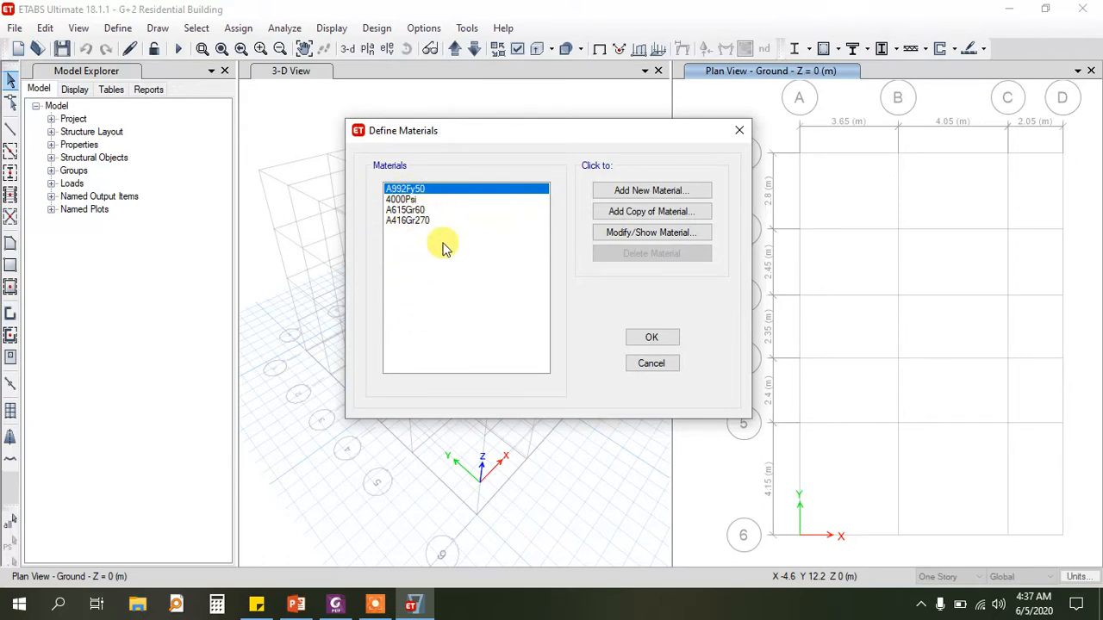
{"action": "left_click", "coordinate": [413, 221]}
{"action": "left_click", "coordinate": [420, 199]}
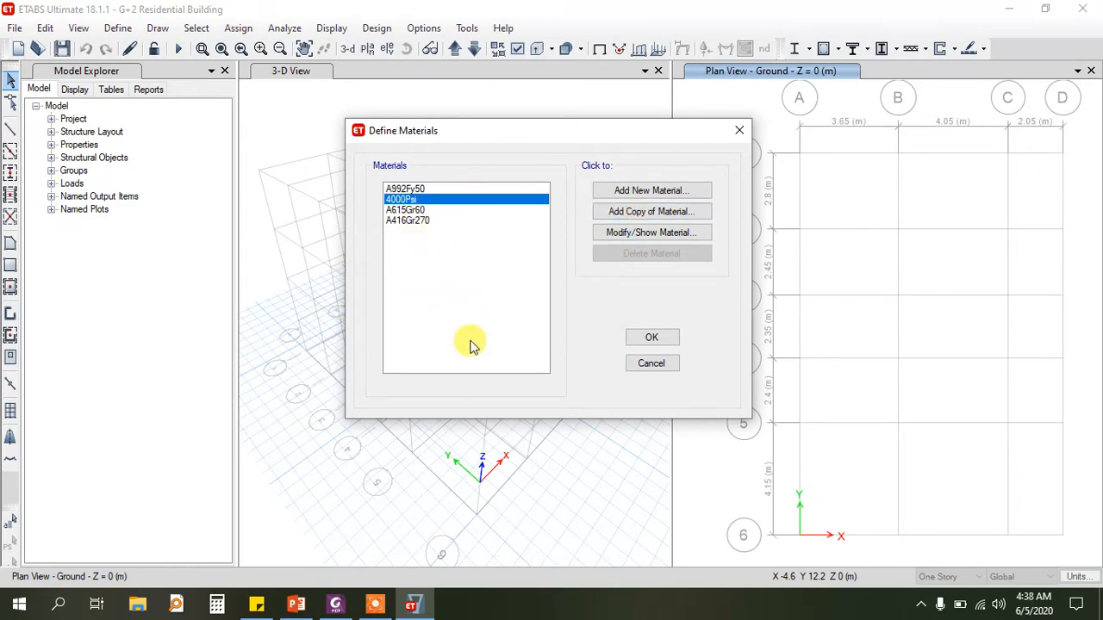
Start a new material property with region Europe, material type Concrete and grade C20/25
{"action": "left_click", "coordinate": [629, 197]}
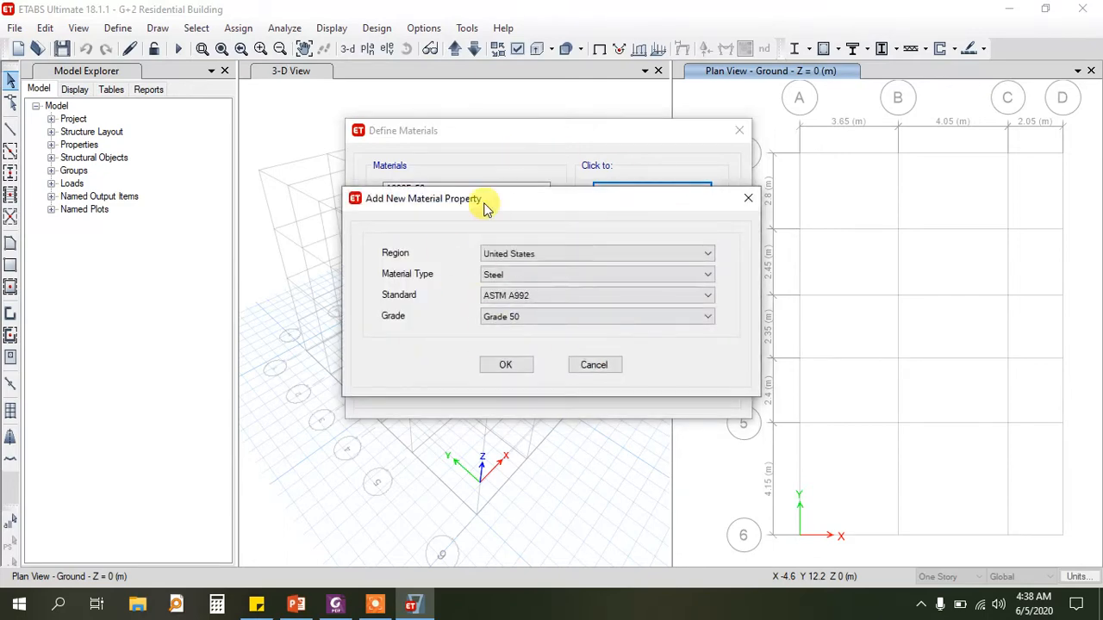
{"action": "left_click_drag", "start_coordinate": [485, 207], "coordinate": [400, 182]}
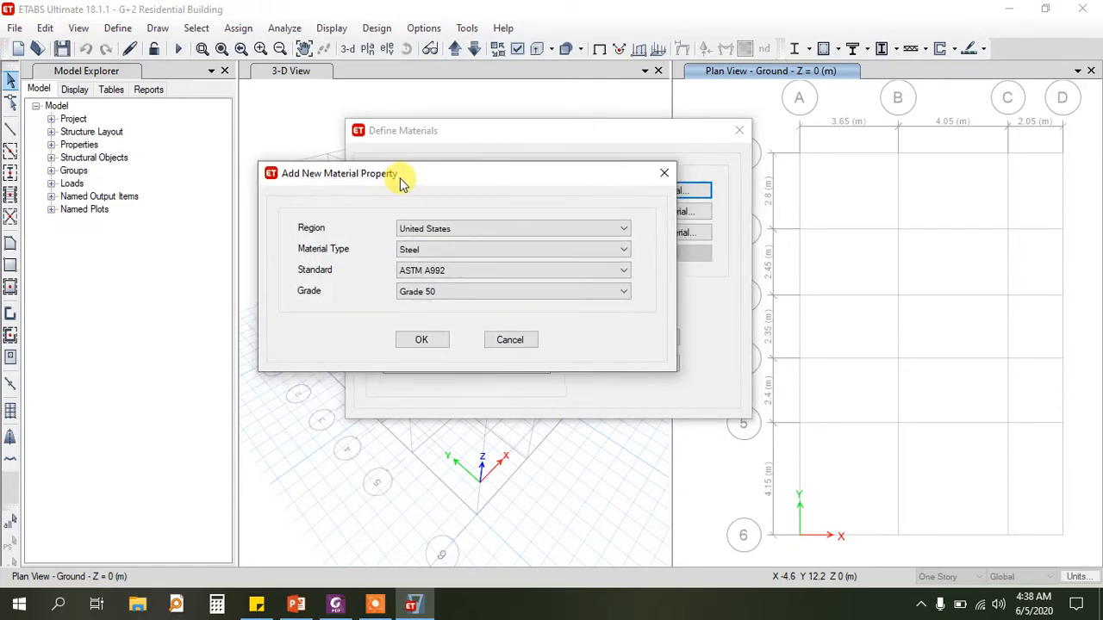
{"action": "left_click", "coordinate": [430, 234]}
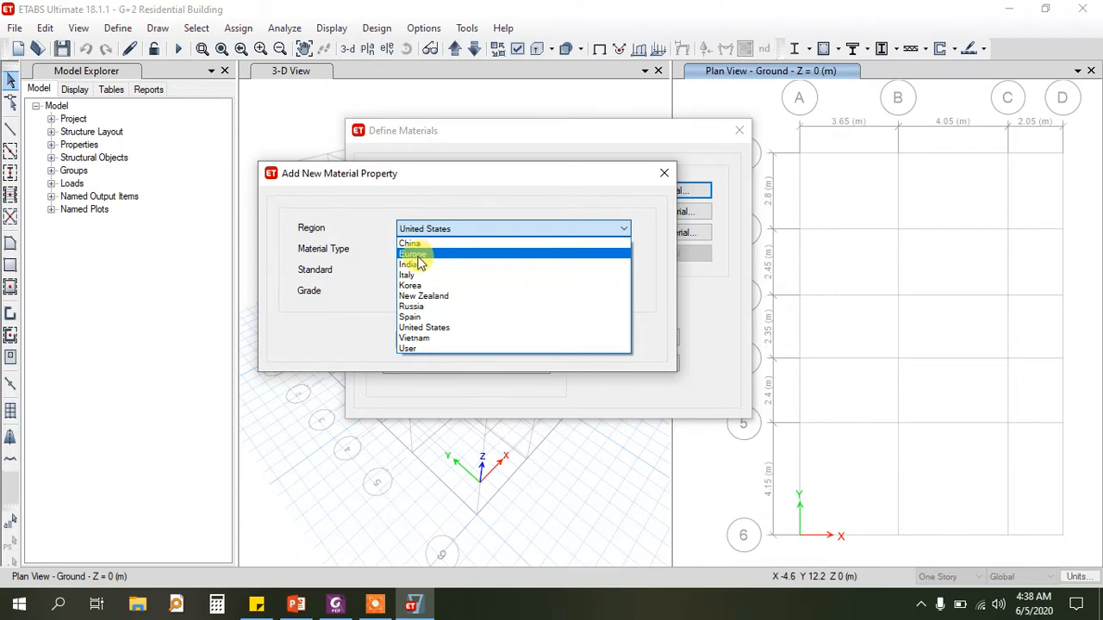
{"action": "left_click", "coordinate": [417, 255]}
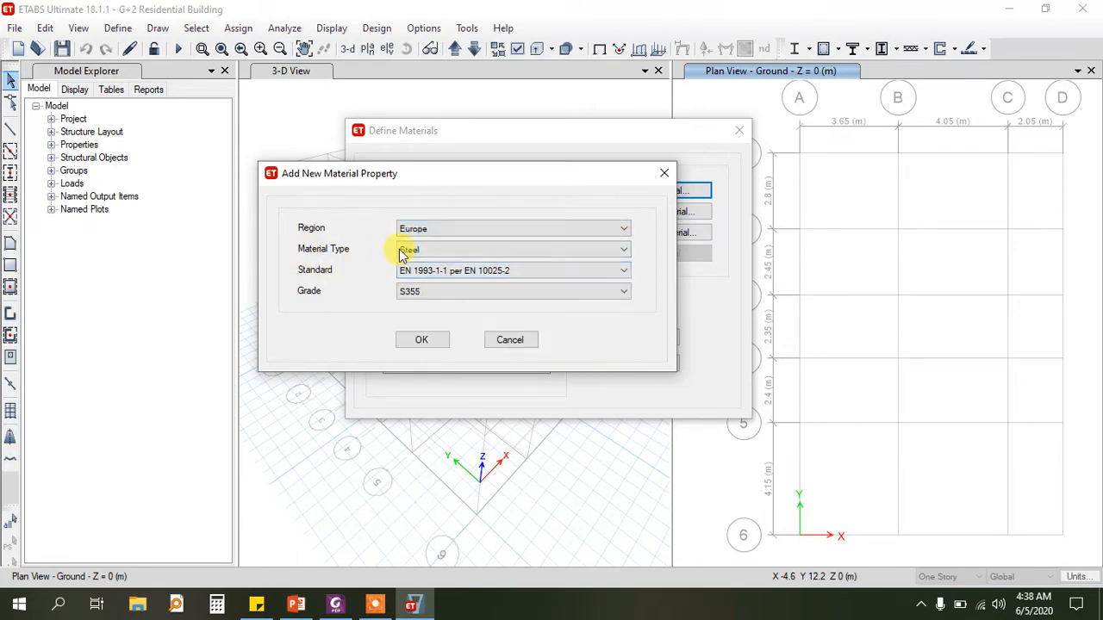
{"action": "left_click", "coordinate": [441, 250]}
{"action": "left_click", "coordinate": [431, 275]}
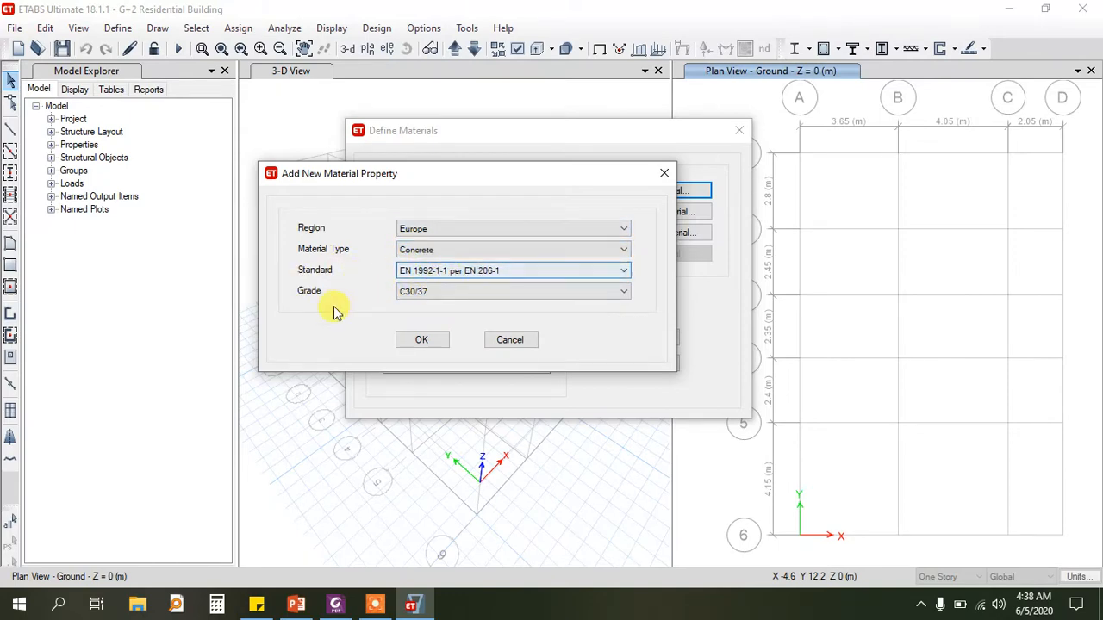
{"action": "left_click", "coordinate": [426, 291]}
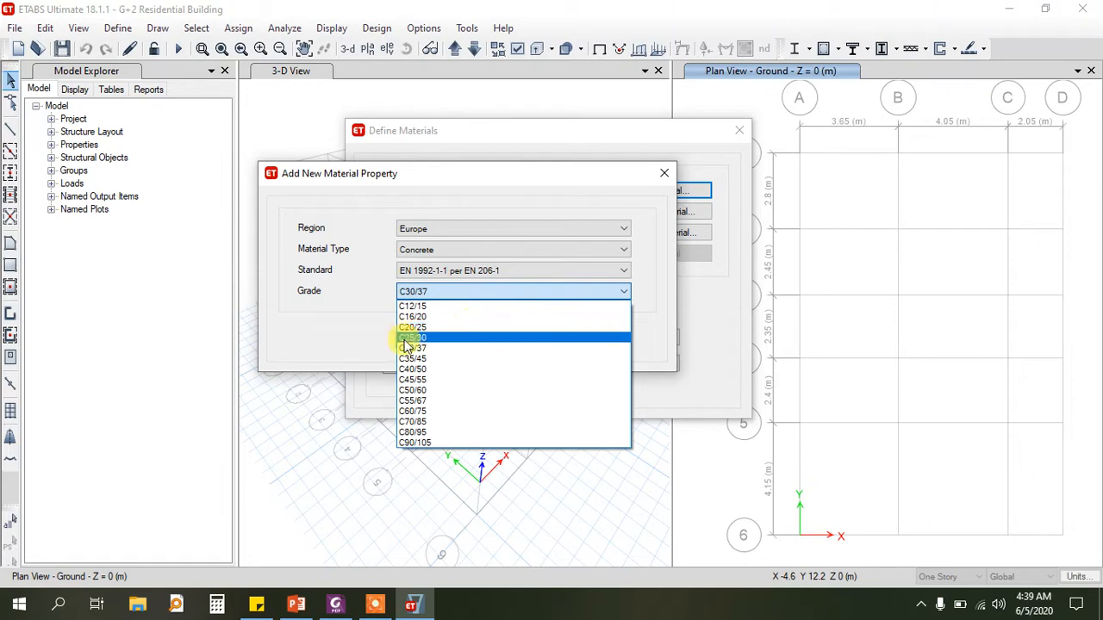
{"action": "left_click", "coordinate": [423, 326]}
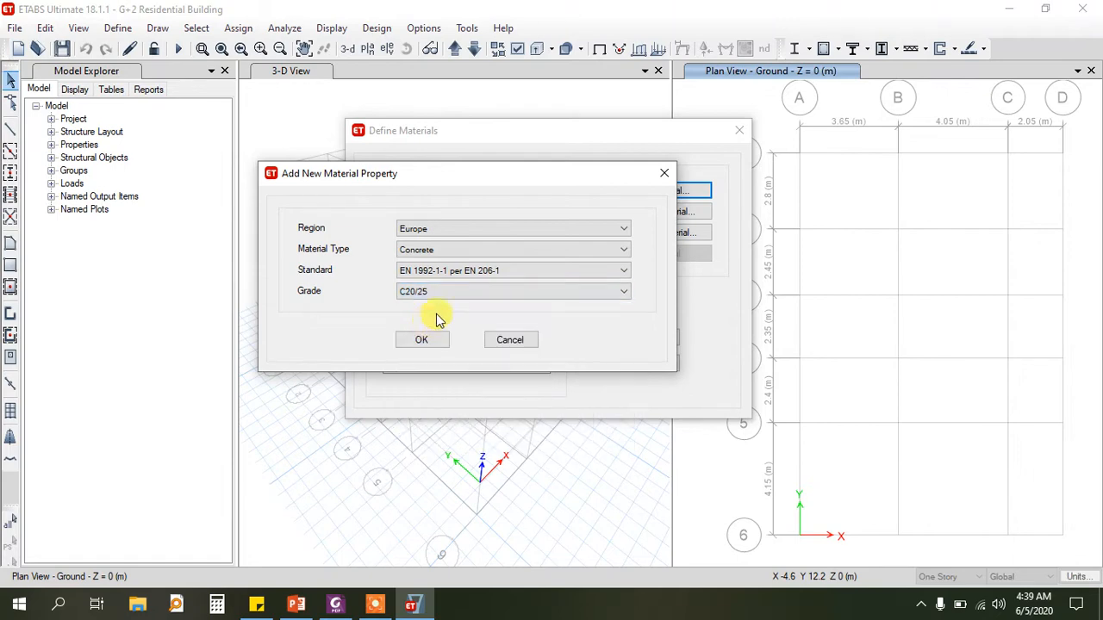
Switch to Foxit PhantomPDF and examine the concrete strength class table in the EBCS EN 1992-1-1 document, returning to ETABS
{"action": "left_click", "coordinate": [335, 606]}
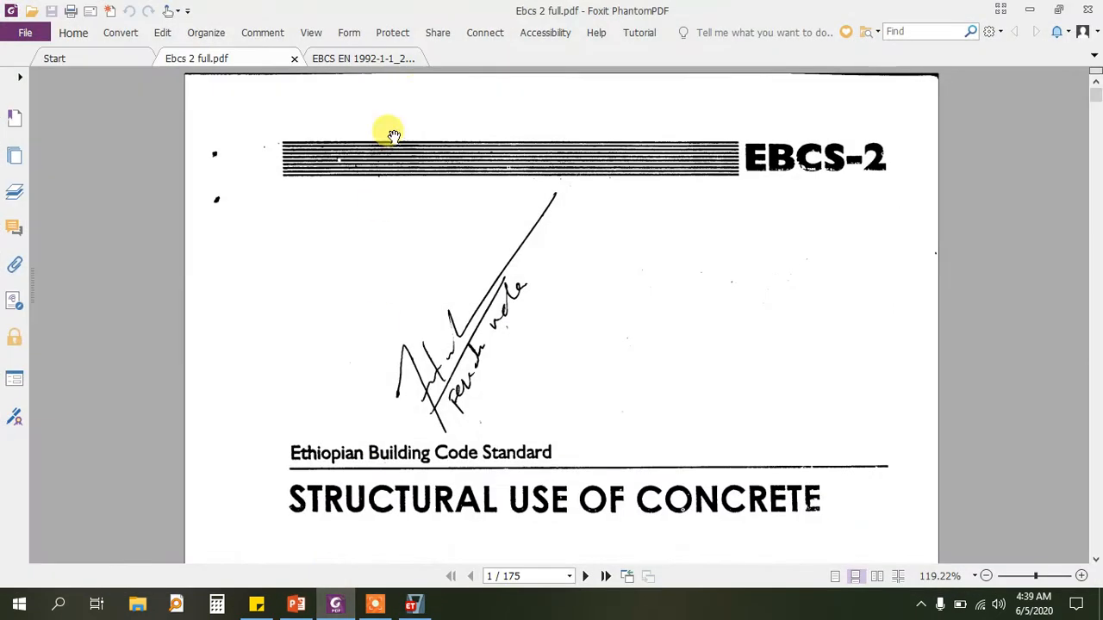
{"action": "left_click", "coordinate": [369, 60]}
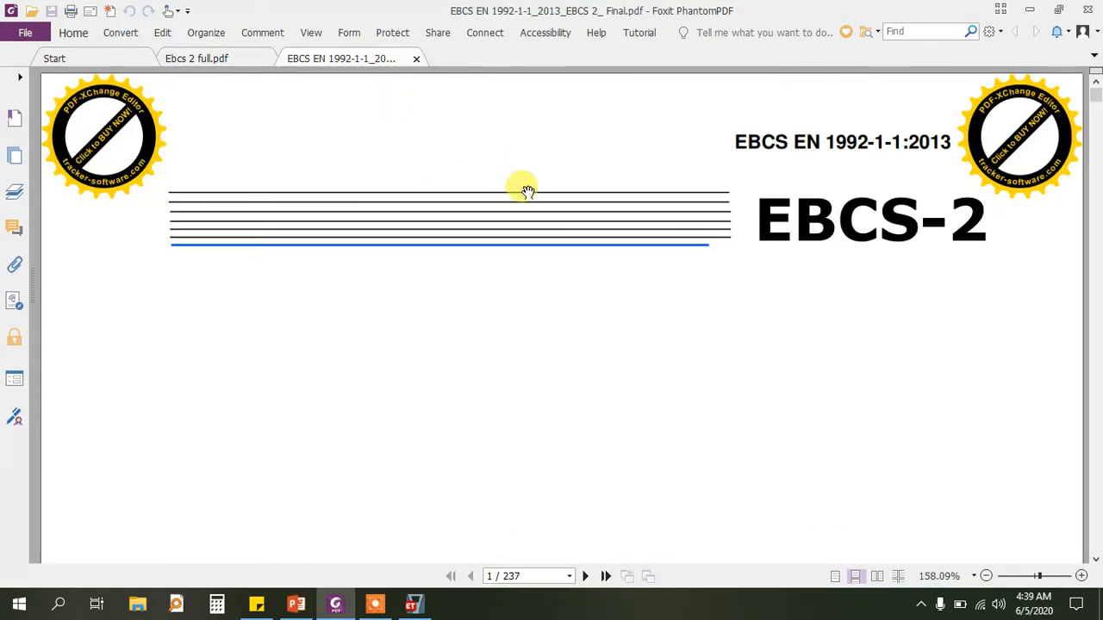
{"action": "scroll", "coordinate": [519, 238], "scroll_direction": "down", "scroll_amount": 10}
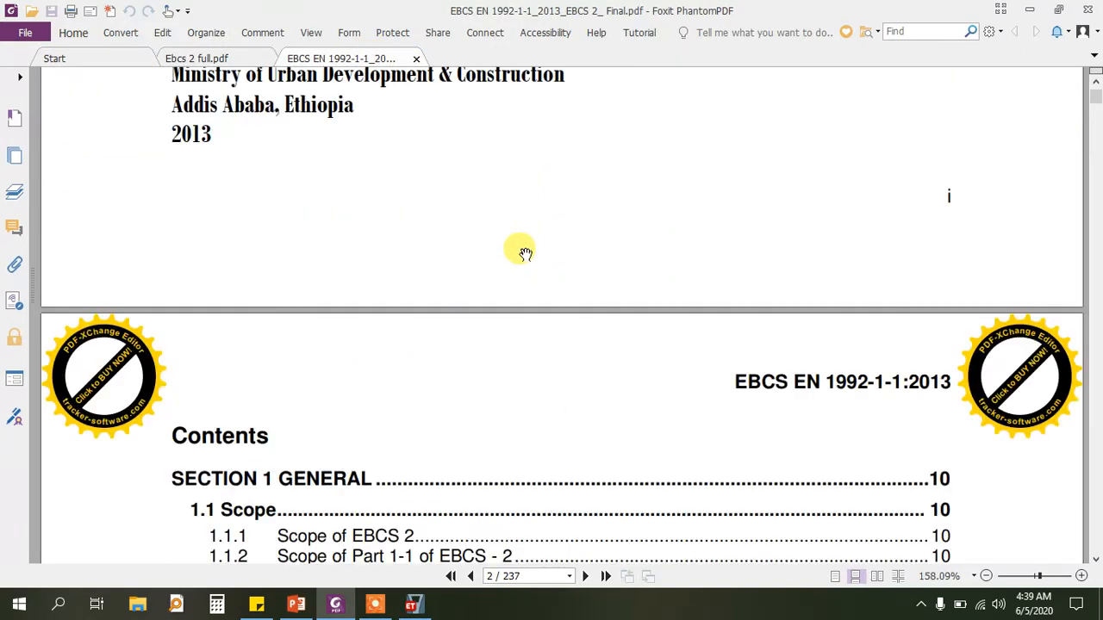
{"action": "scroll", "coordinate": [526, 253], "scroll_direction": "down", "scroll_amount": 20}
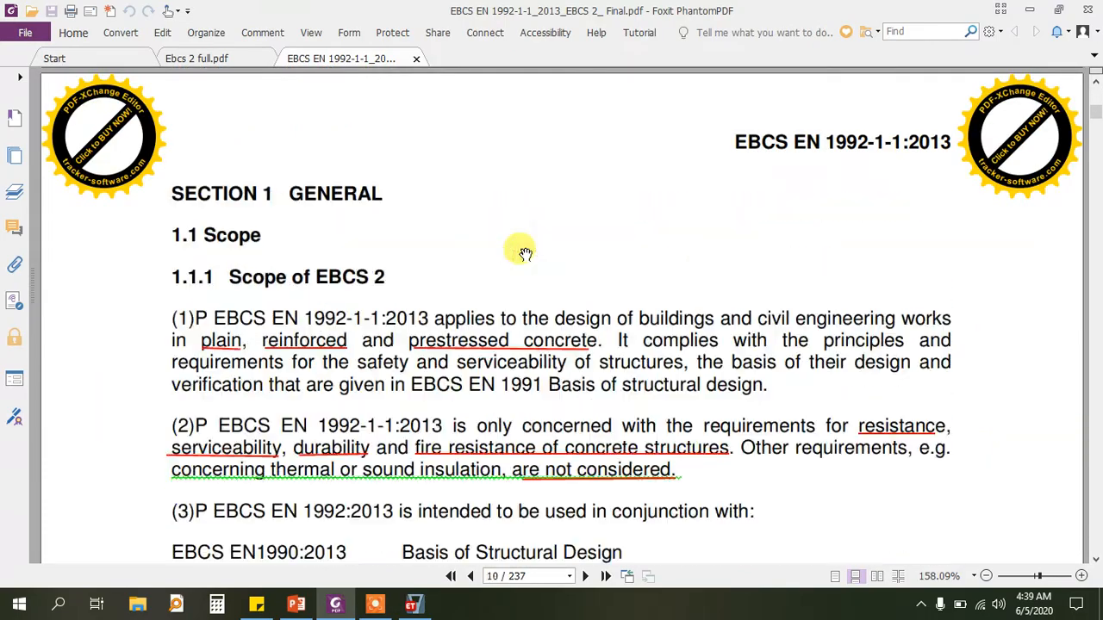
{"action": "scroll", "coordinate": [526, 253], "scroll_direction": "down", "scroll_amount": 20}
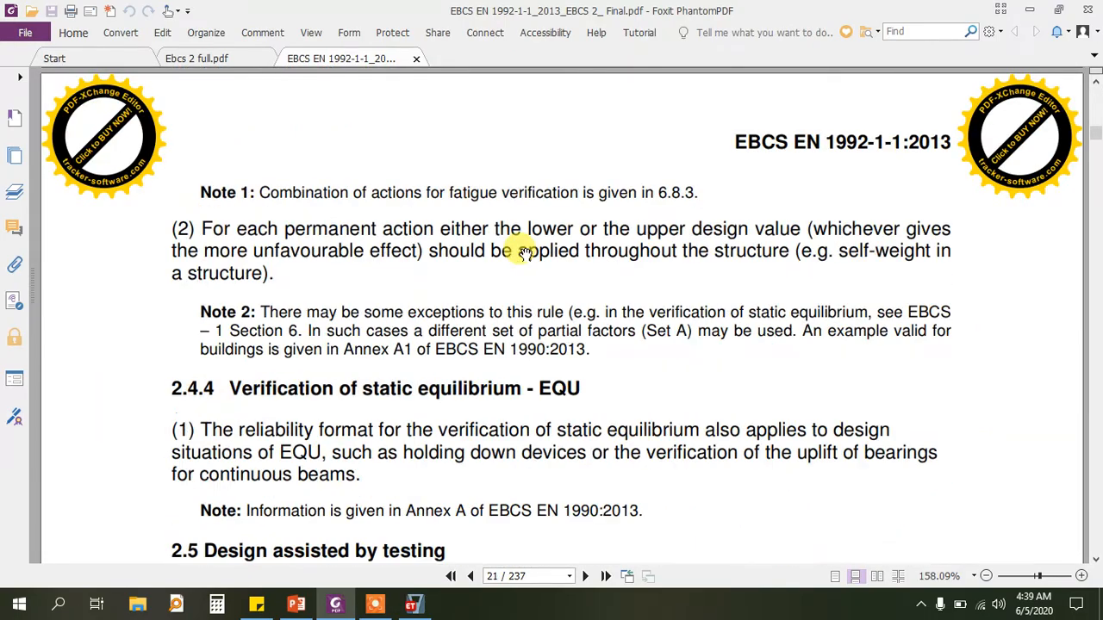
{"action": "scroll", "coordinate": [526, 253], "scroll_direction": "down", "scroll_amount": 20}
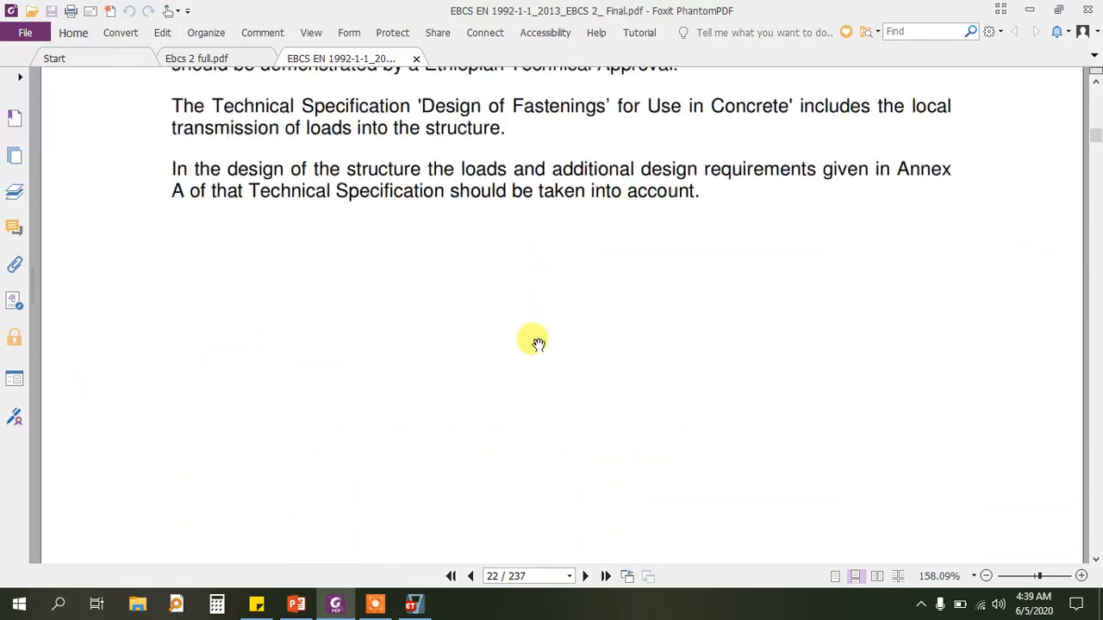
{"action": "scroll", "coordinate": [550, 348], "scroll_direction": "down", "scroll_amount": 20}
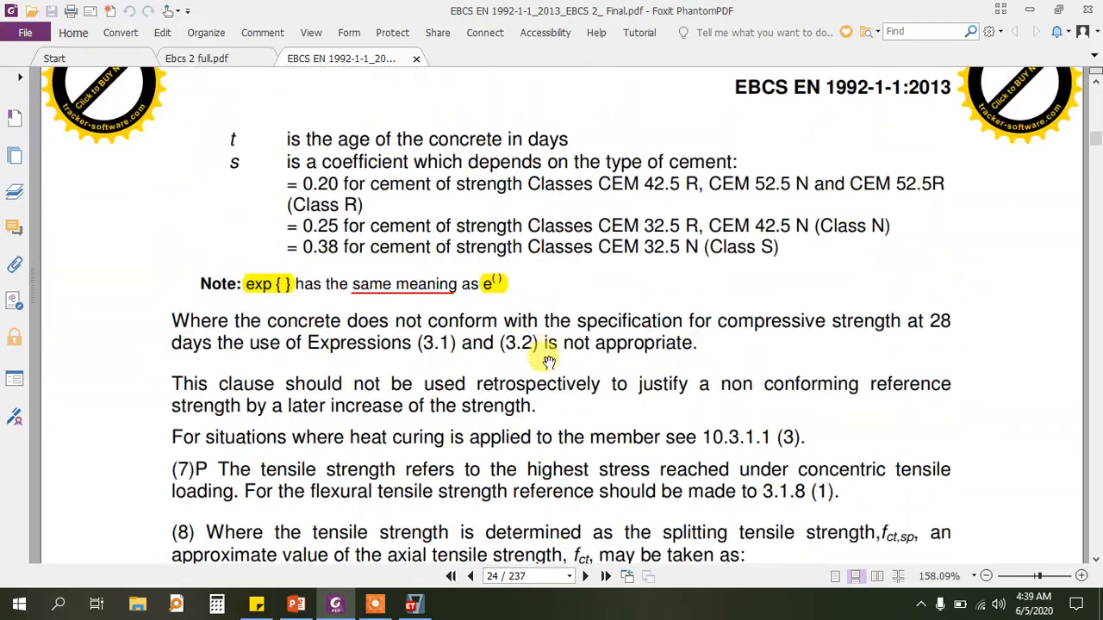
{"action": "scroll", "coordinate": [550, 348], "scroll_direction": "down", "scroll_amount": 20}
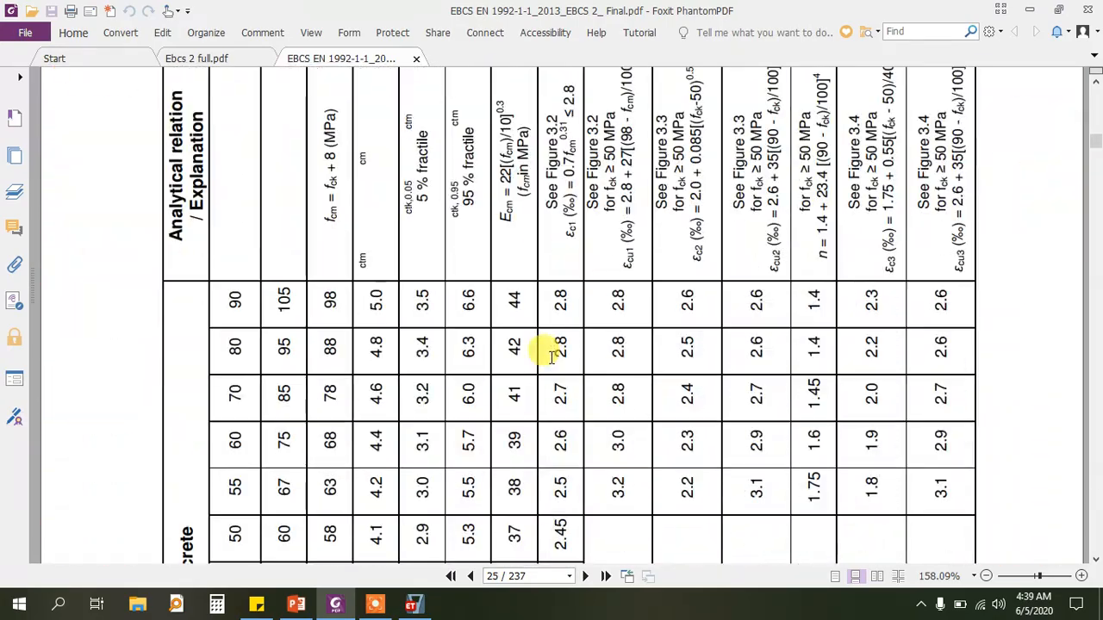
{"action": "scroll", "coordinate": [542, 349], "scroll_direction": "down", "scroll_amount": 6}
{"action": "scroll", "coordinate": [537, 345], "scroll_direction": "up", "scroll_amount": 7}
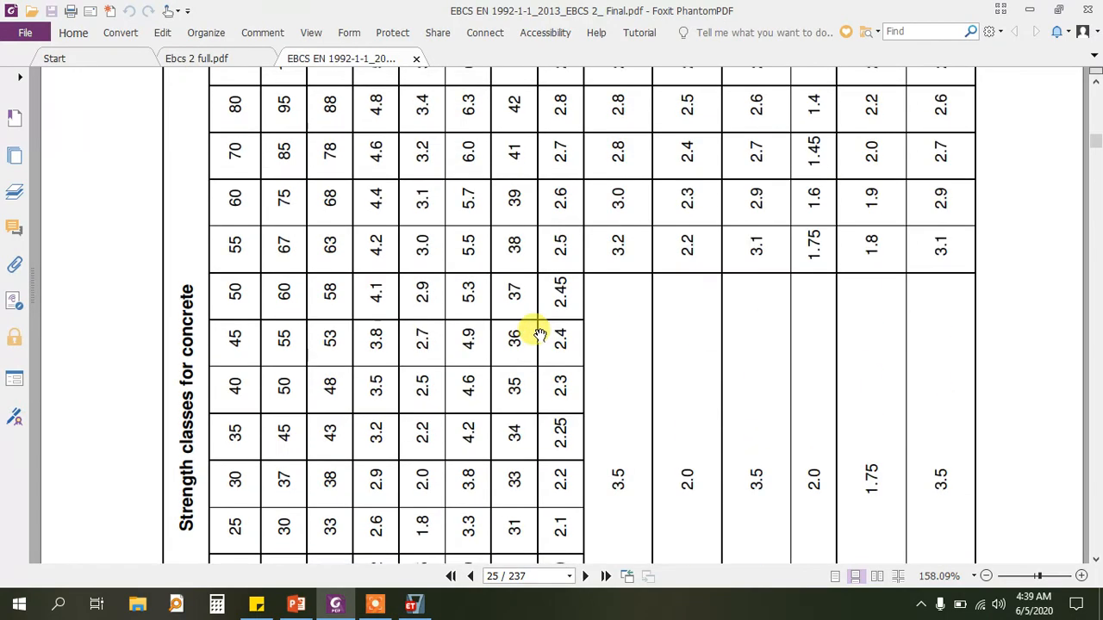
{"action": "scroll", "coordinate": [538, 336], "scroll_direction": "down", "scroll_amount": 3}
{"action": "scroll", "coordinate": [538, 334], "scroll_direction": "down", "scroll_amount": 6}
{"action": "scroll", "coordinate": [534, 341], "scroll_direction": "up", "scroll_amount": 4}
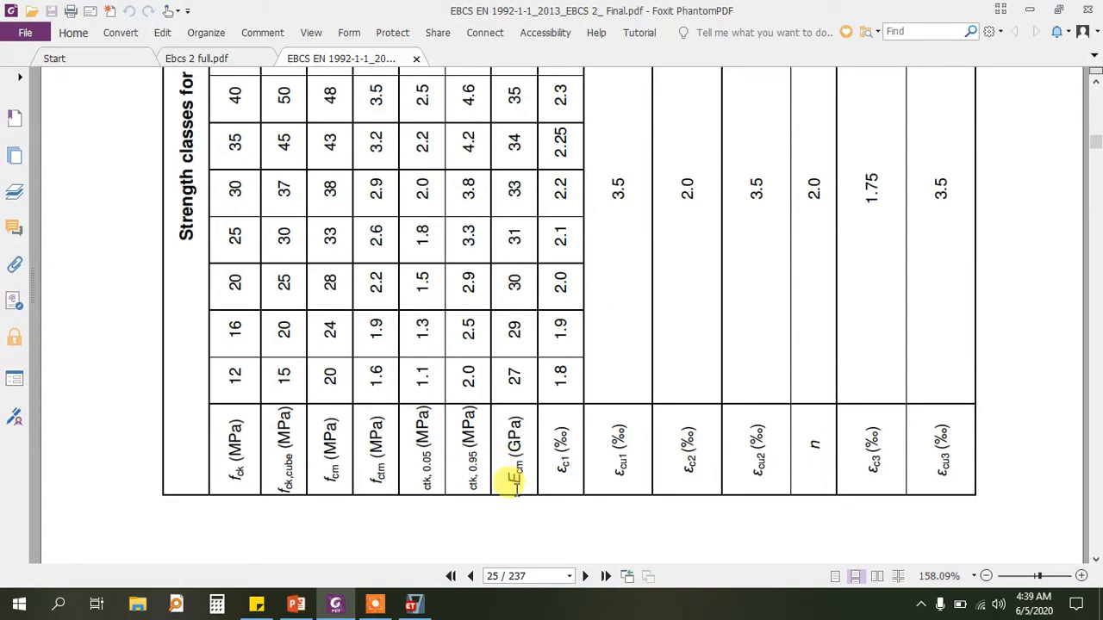
{"action": "left_click", "coordinate": [349, 608]}
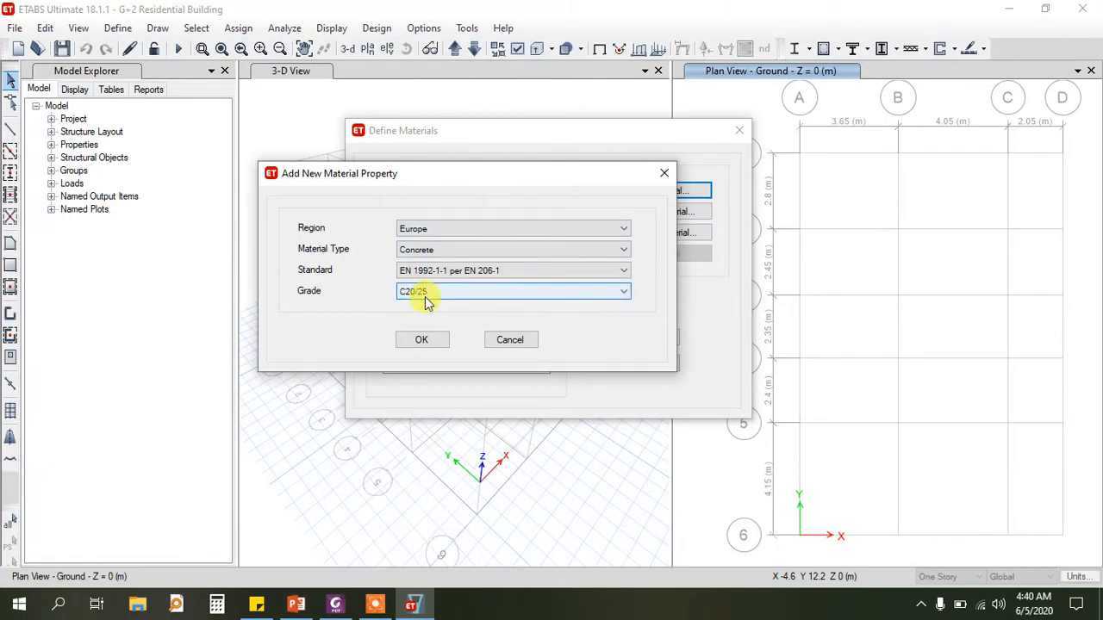
Accept the C20/25 concrete grade, name the material C-25 and keep green as its display color
{"action": "left_click", "coordinate": [422, 342]}
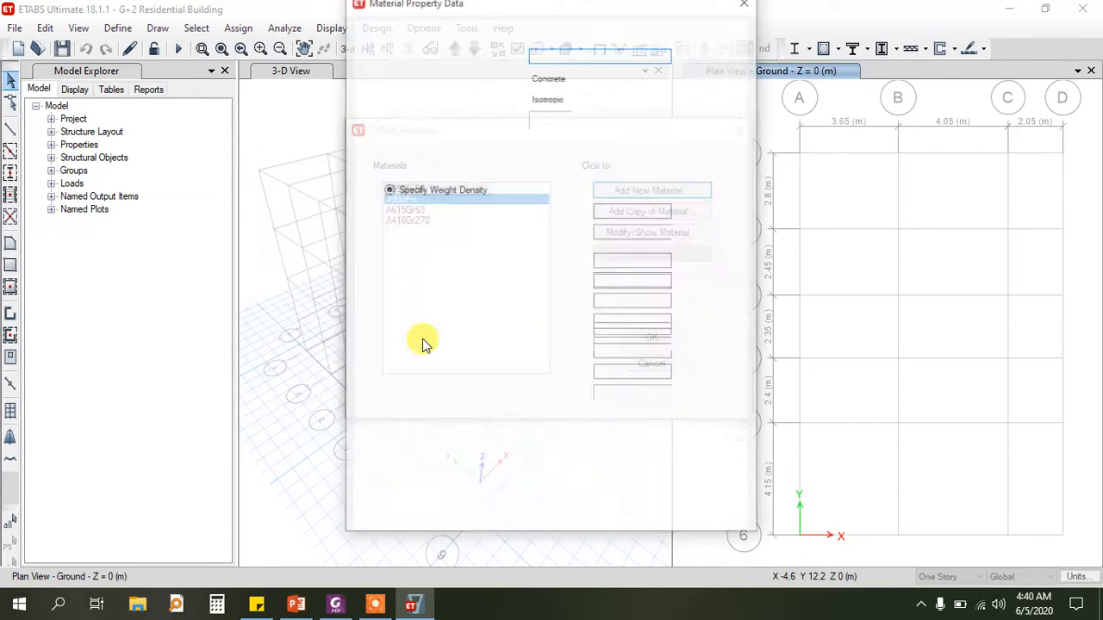
{"action": "left_click_drag", "start_coordinate": [379, 2], "coordinate": [373, 37]}
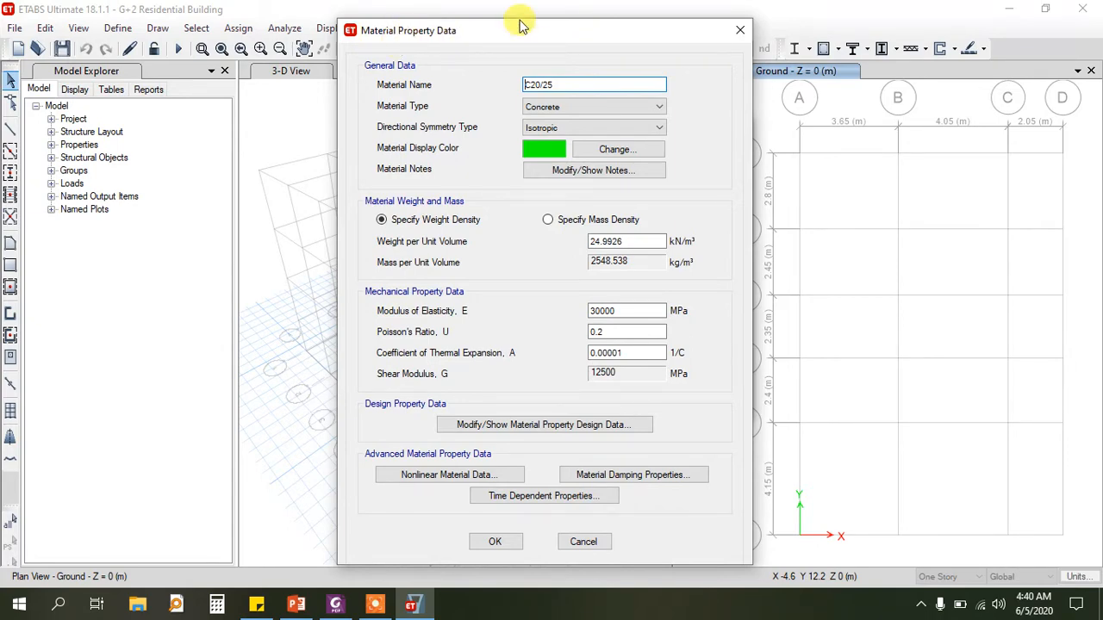
{"action": "left_click_drag", "start_coordinate": [585, 85], "coordinate": [458, 93]}
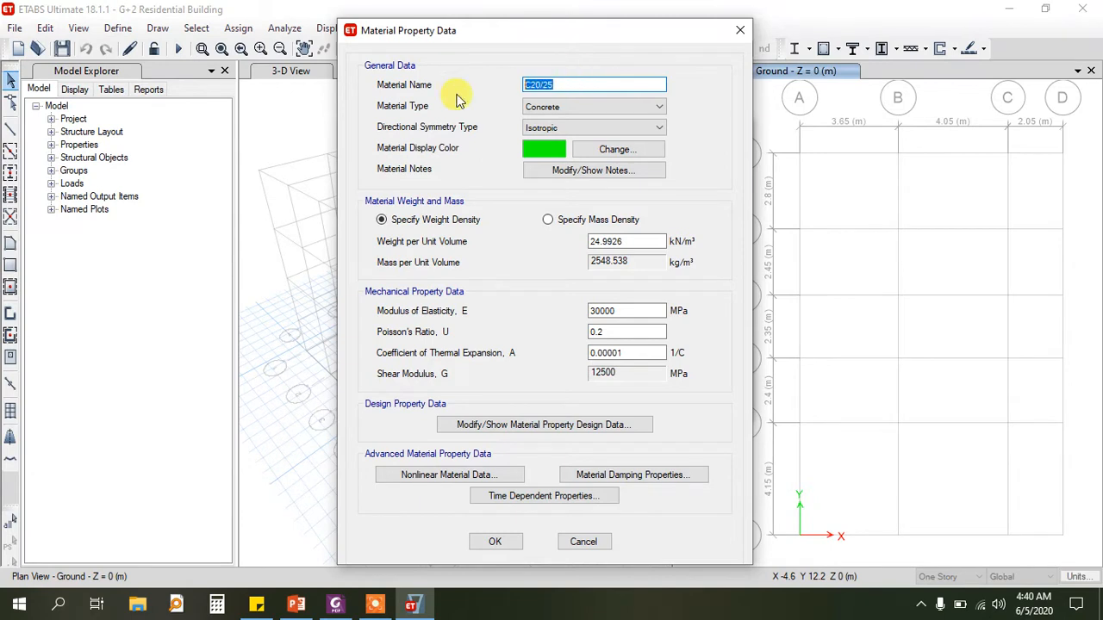
{"action": "type", "text": "C-25"}
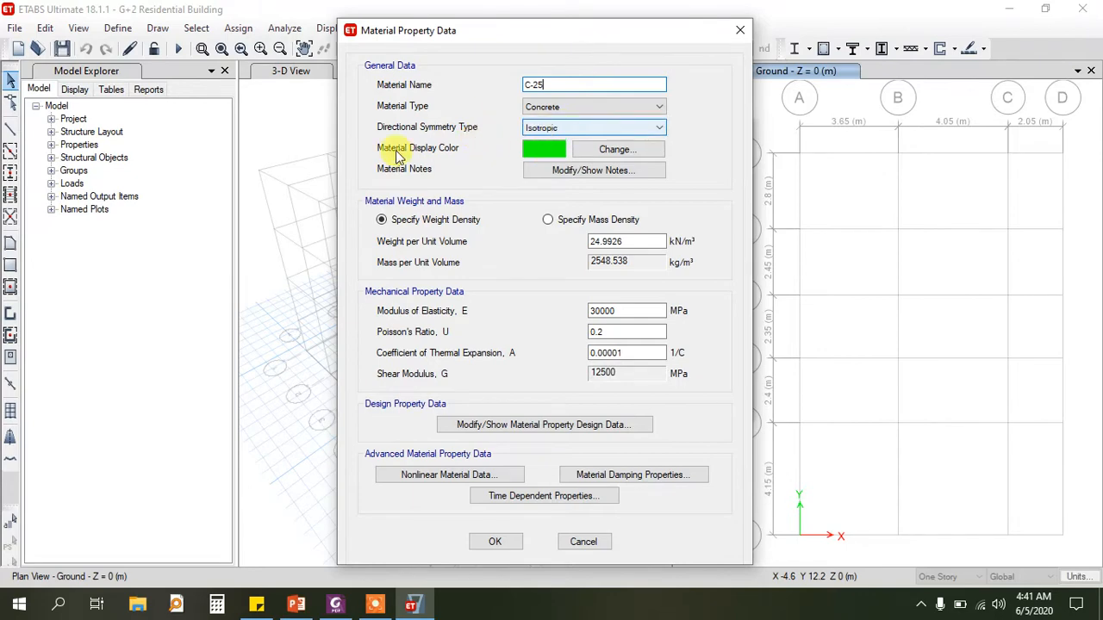
{"action": "left_click", "coordinate": [556, 155]}
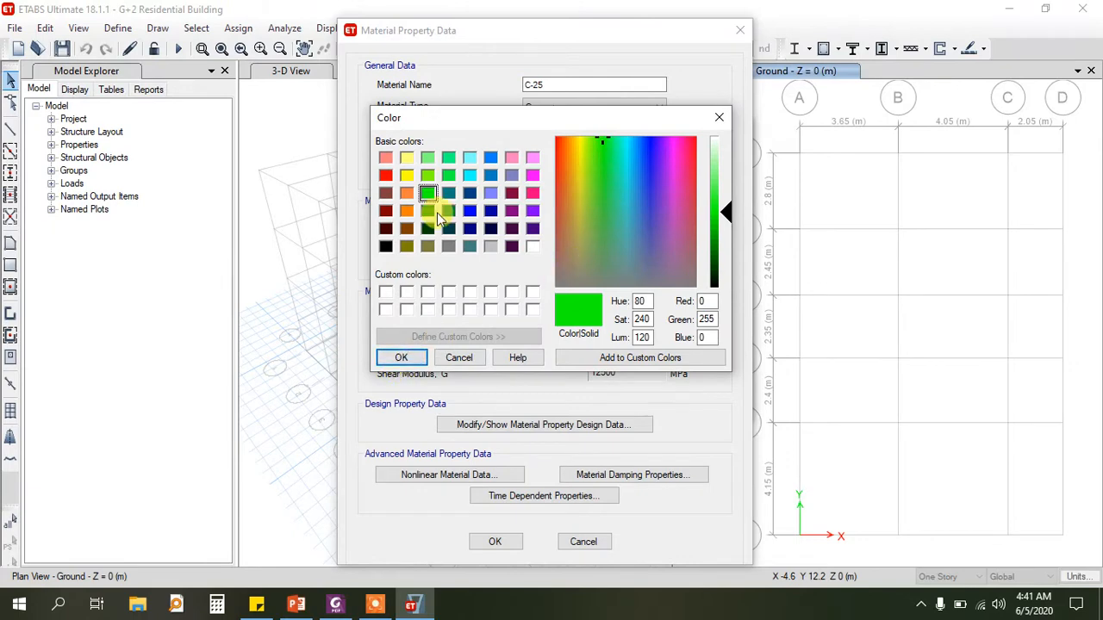
{"action": "left_click", "coordinate": [401, 358]}
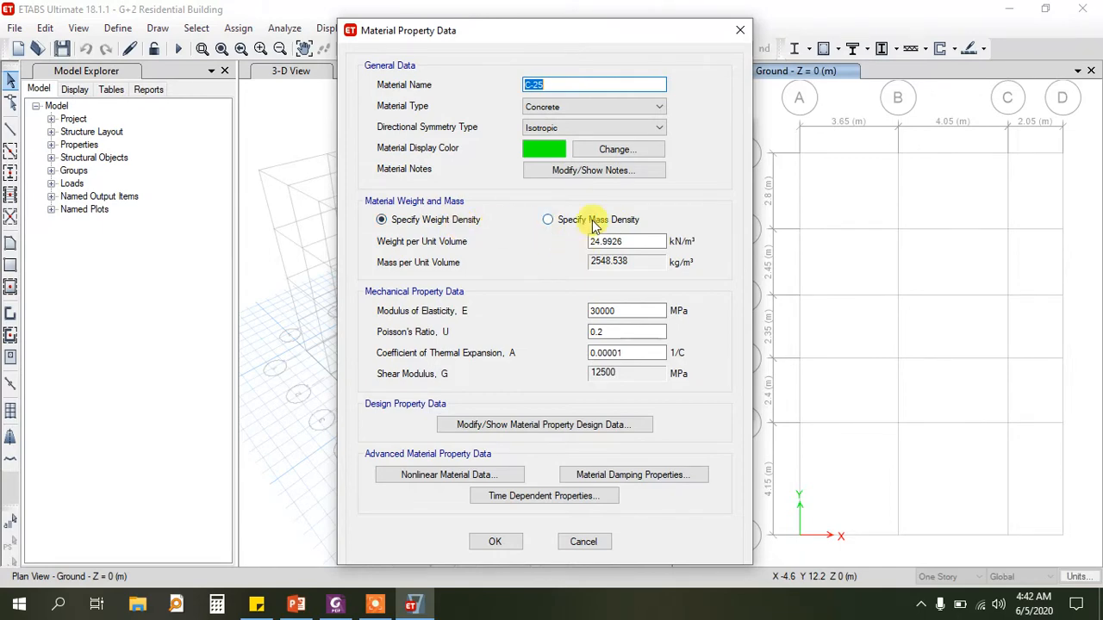
{"action": "left_click", "coordinate": [548, 221]}
{"action": "double_click", "coordinate": [608, 262]}
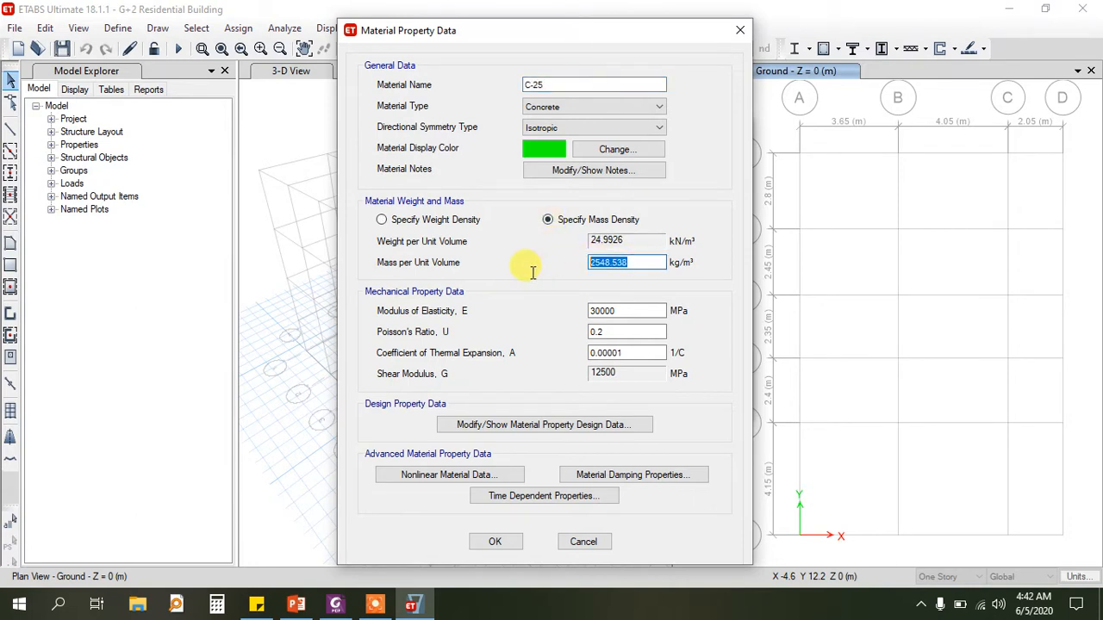
{"action": "left_click", "coordinate": [402, 222]}
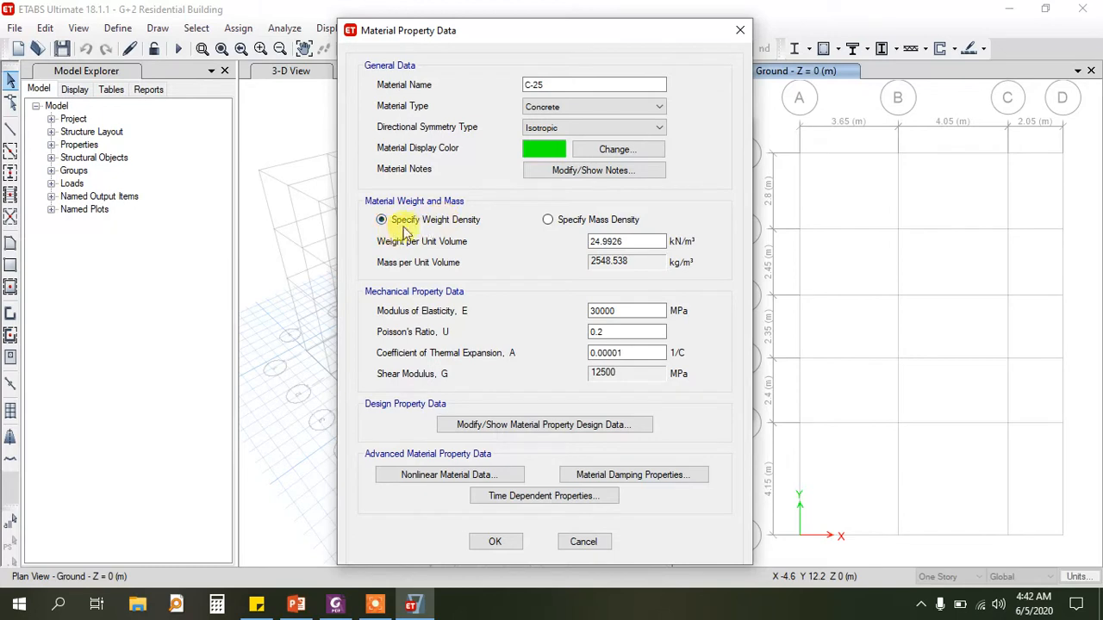
Check the Mechanical Property slide in PowerPoint, and back in ETABS set the material's weight per unit volume to 25 kN/m³
{"action": "double_click", "coordinate": [608, 241]}
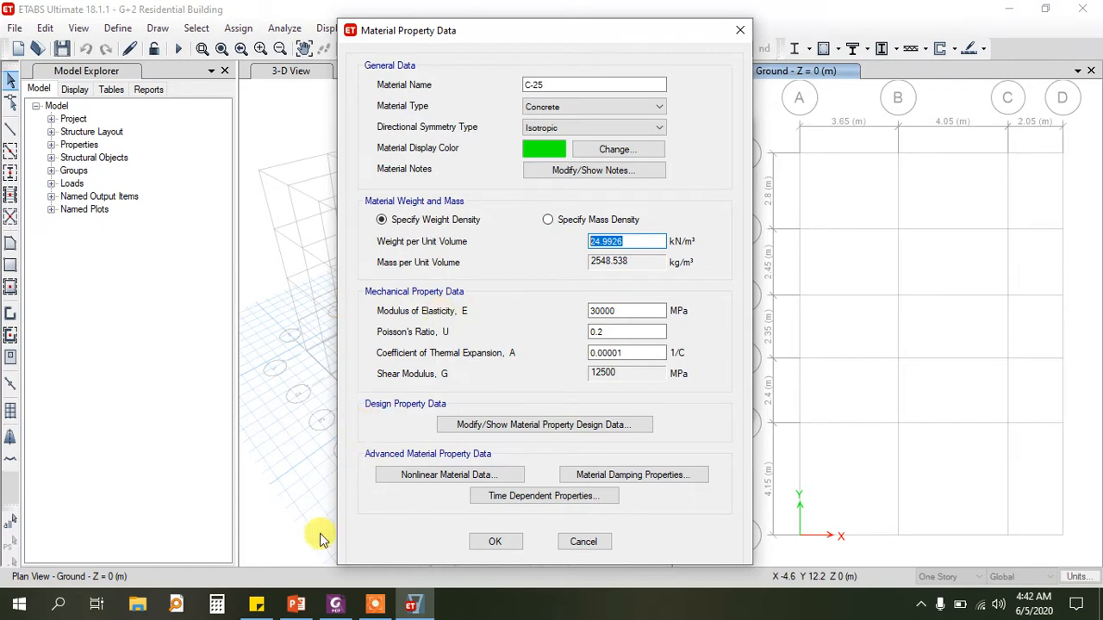
{"action": "left_click", "coordinate": [296, 606]}
{"action": "left_click", "coordinate": [299, 365]}
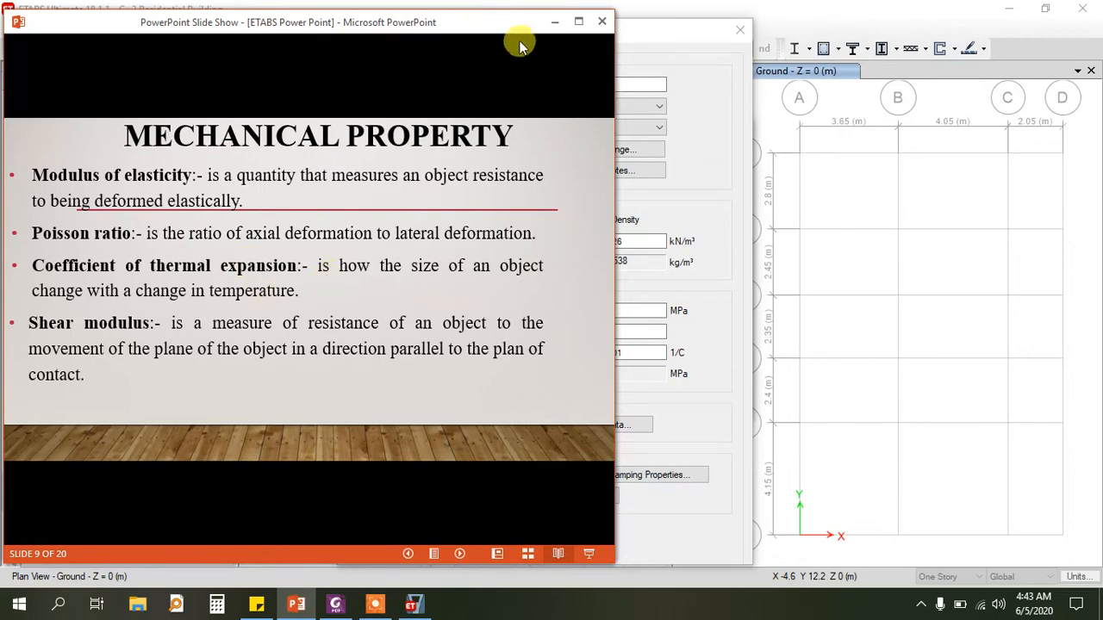
{"action": "left_click", "coordinate": [552, 22]}
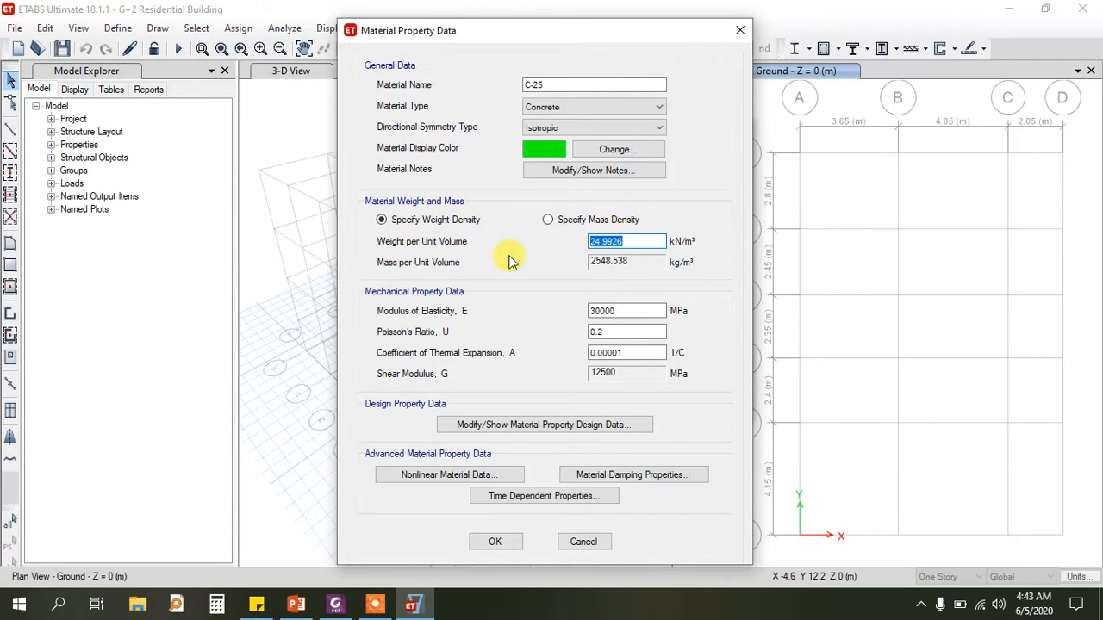
{"action": "type", "text": "25"}
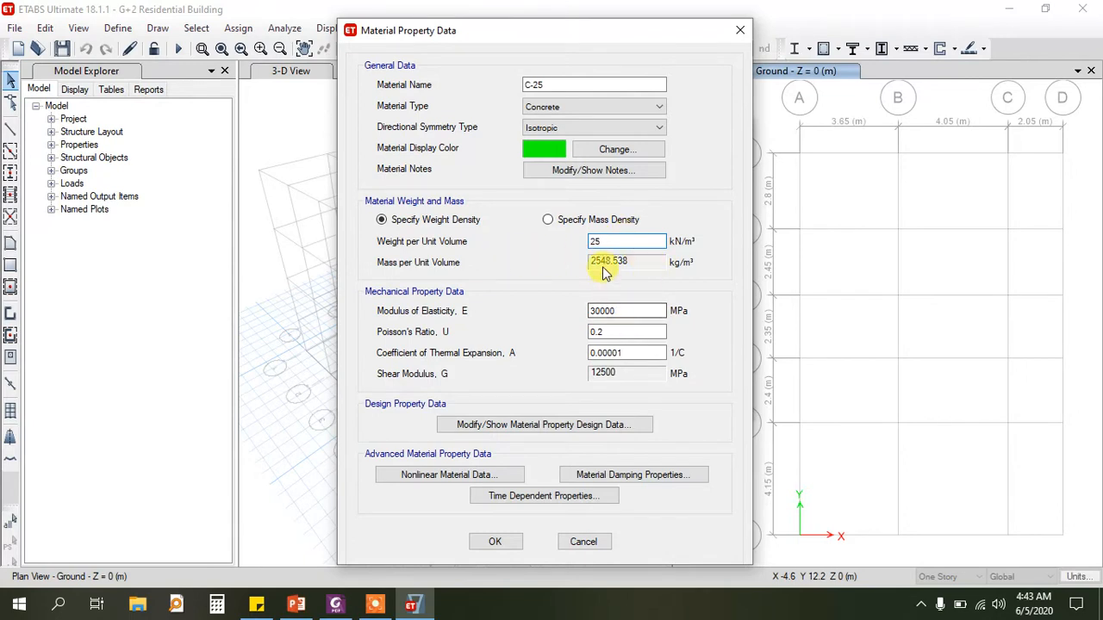
Look up the modulus Ecm in the EBCS EN 1992-1-1 strength class table in Foxit PhantomPDF, returning to the modulus of elasticity in ETABS
{"action": "left_click", "coordinate": [628, 310]}
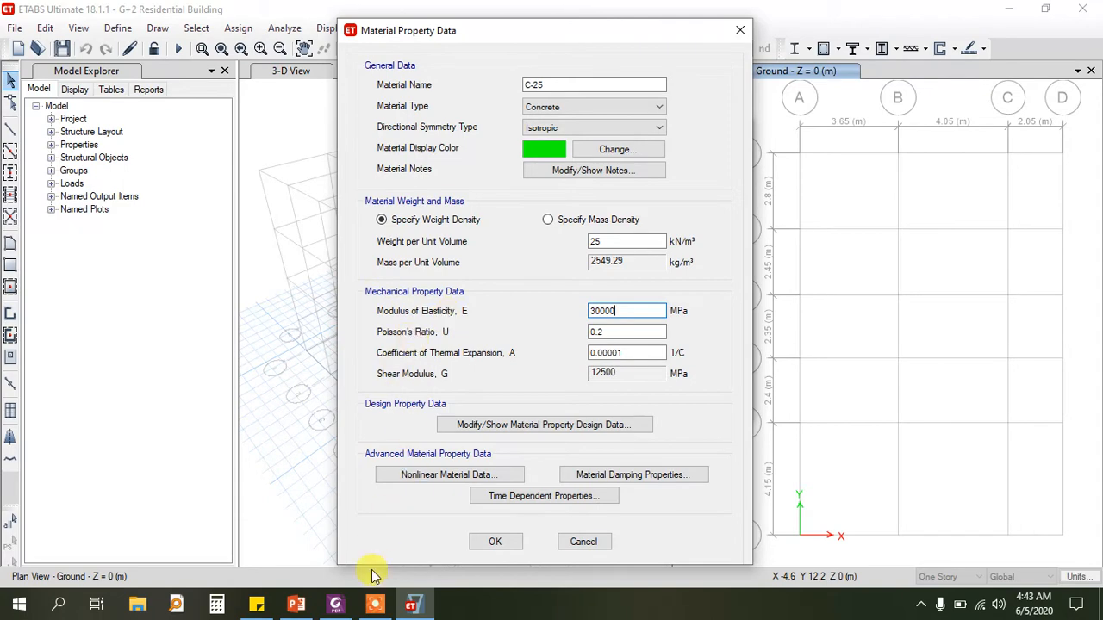
{"action": "left_click", "coordinate": [335, 604]}
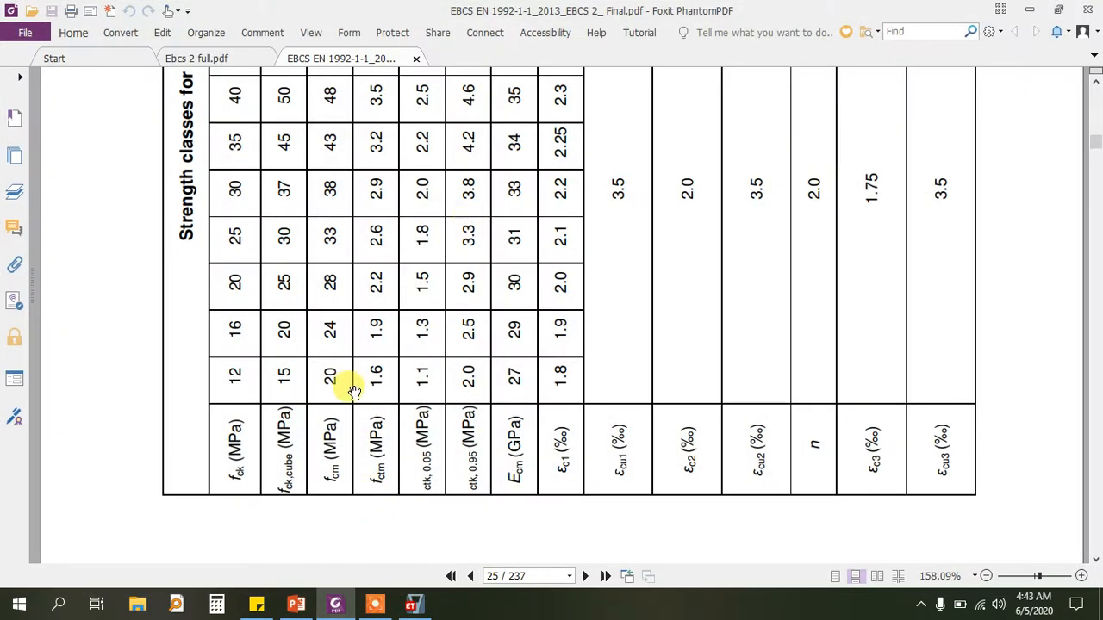
{"action": "scroll", "coordinate": [353, 382], "scroll_direction": "down", "scroll_amount": 1}
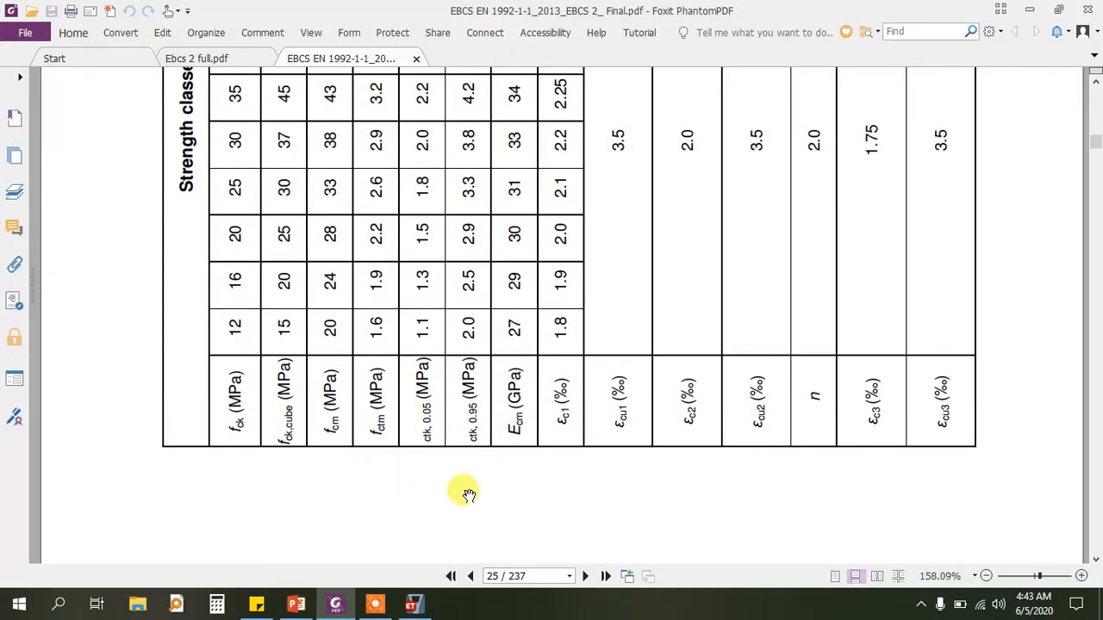
{"action": "scroll", "coordinate": [422, 303], "scroll_direction": "up", "scroll_amount": 1}
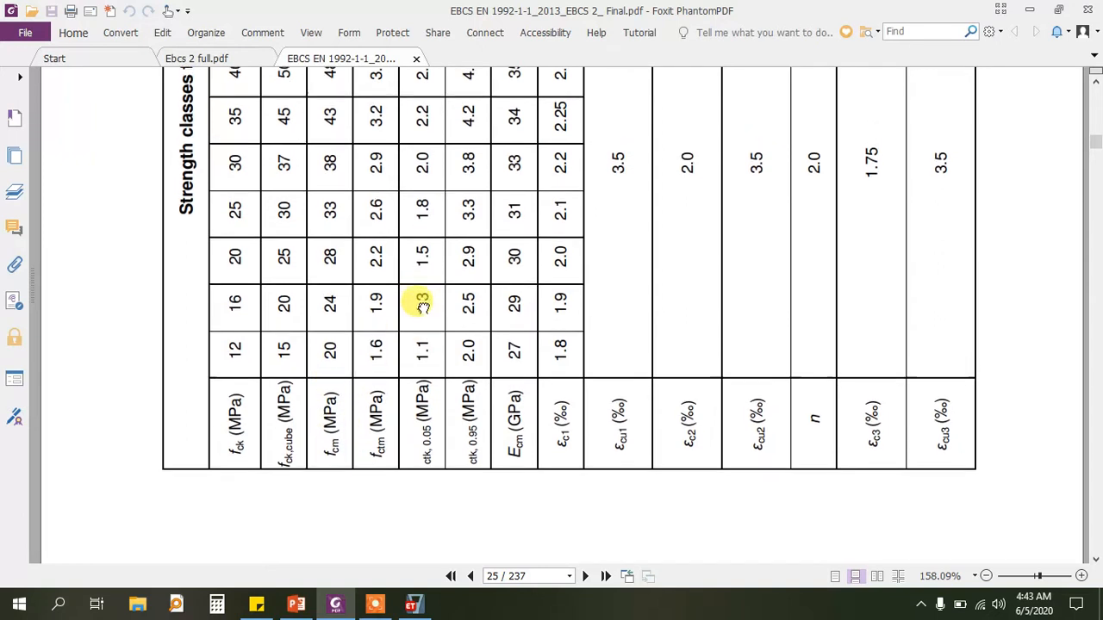
{"action": "scroll", "coordinate": [423, 303], "scroll_direction": "up", "scroll_amount": 2}
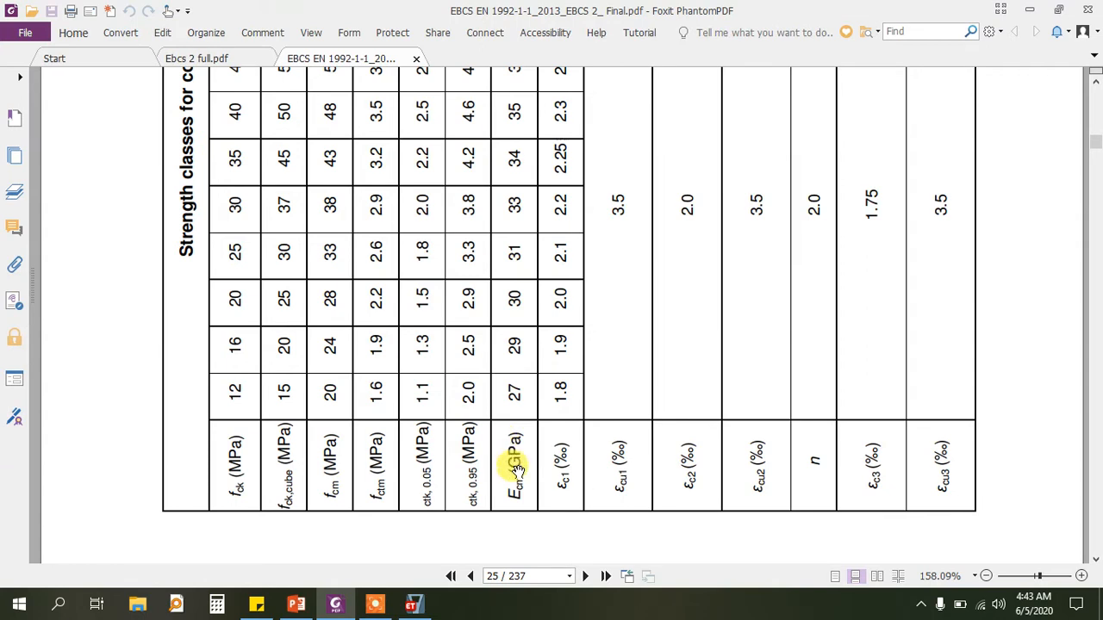
{"action": "left_click", "coordinate": [411, 605]}
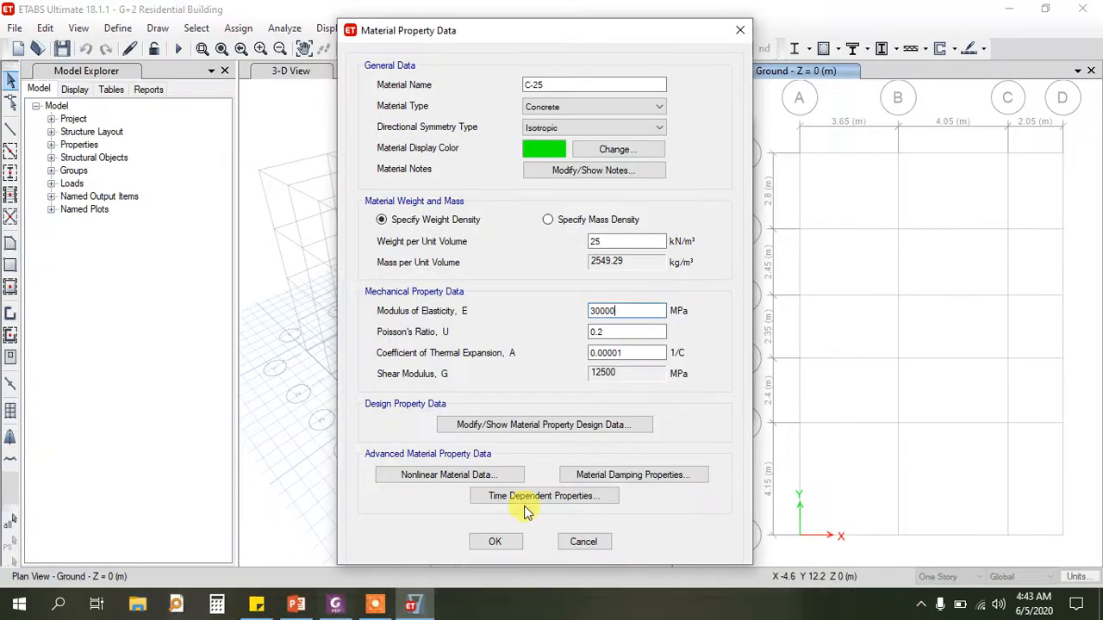
{"action": "double_click", "coordinate": [635, 311]}
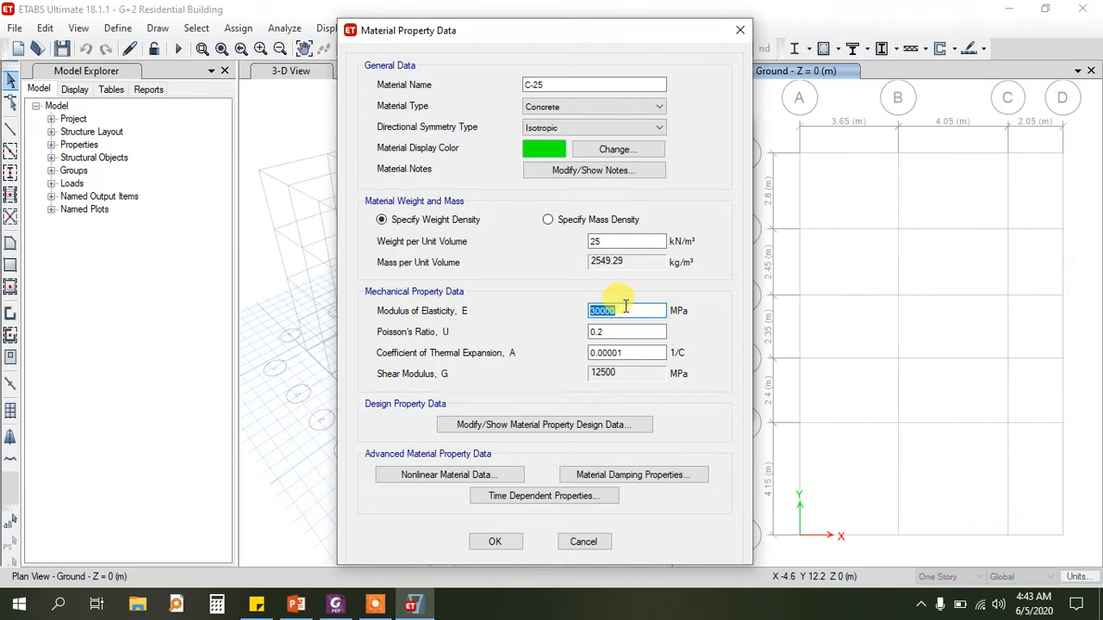
Switch to Foxit PhantomPDF, find the secant modulus values of Table 2.5 in Ebcs 2 full.pdf, and return to ETABS
{"action": "left_click", "coordinate": [335, 605]}
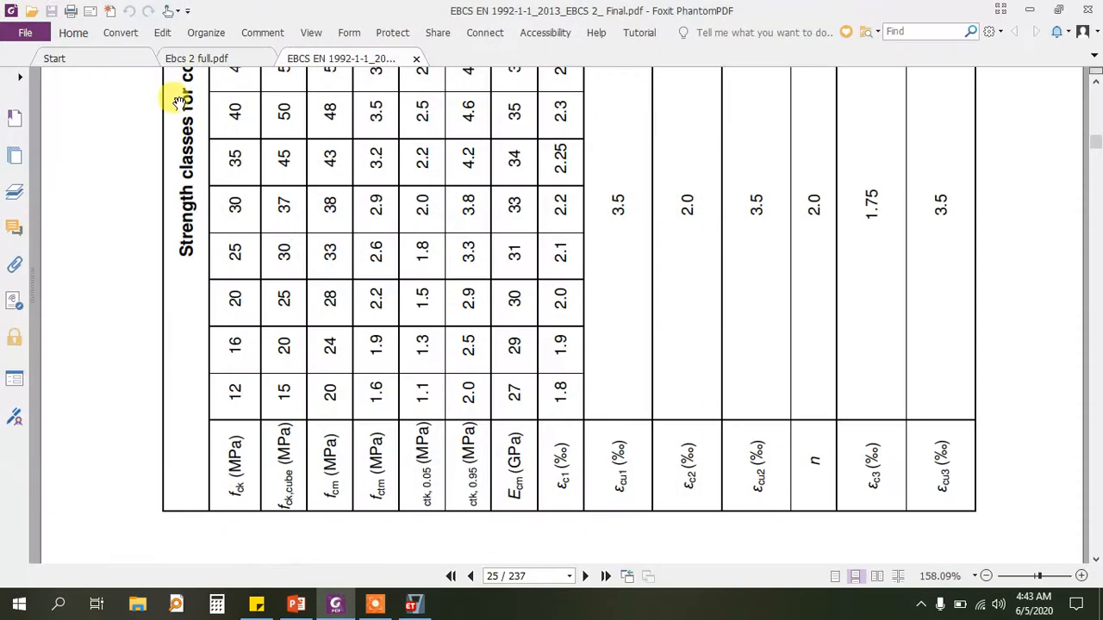
{"action": "left_click", "coordinate": [216, 58]}
{"action": "scroll", "coordinate": [492, 372], "scroll_direction": "down", "scroll_amount": 3}
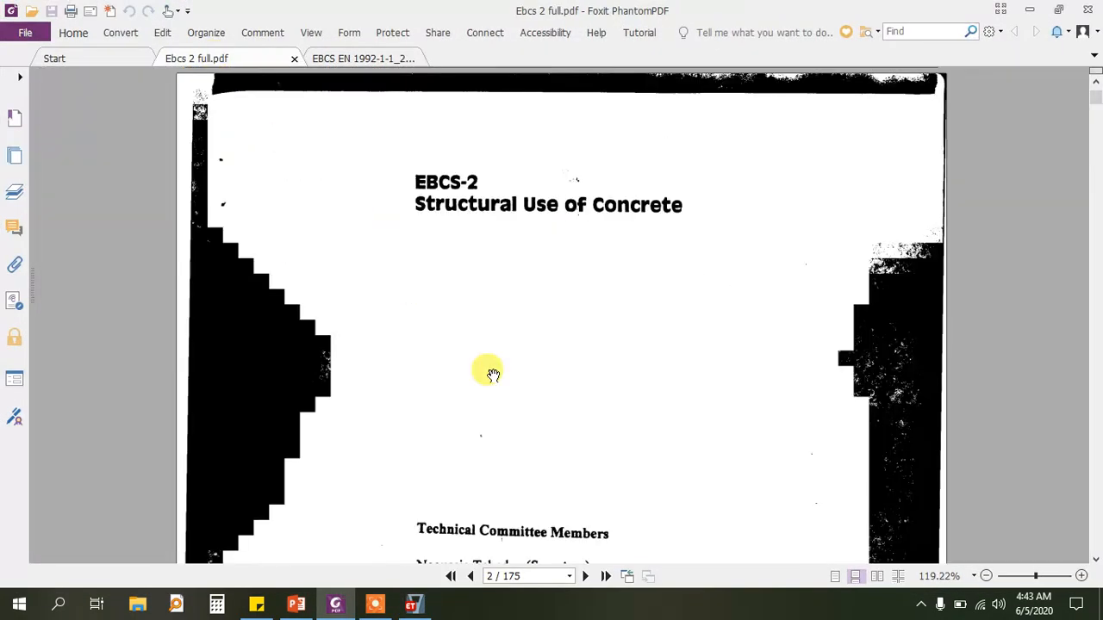
{"action": "scroll", "coordinate": [492, 373], "scroll_direction": "down", "scroll_amount": 20}
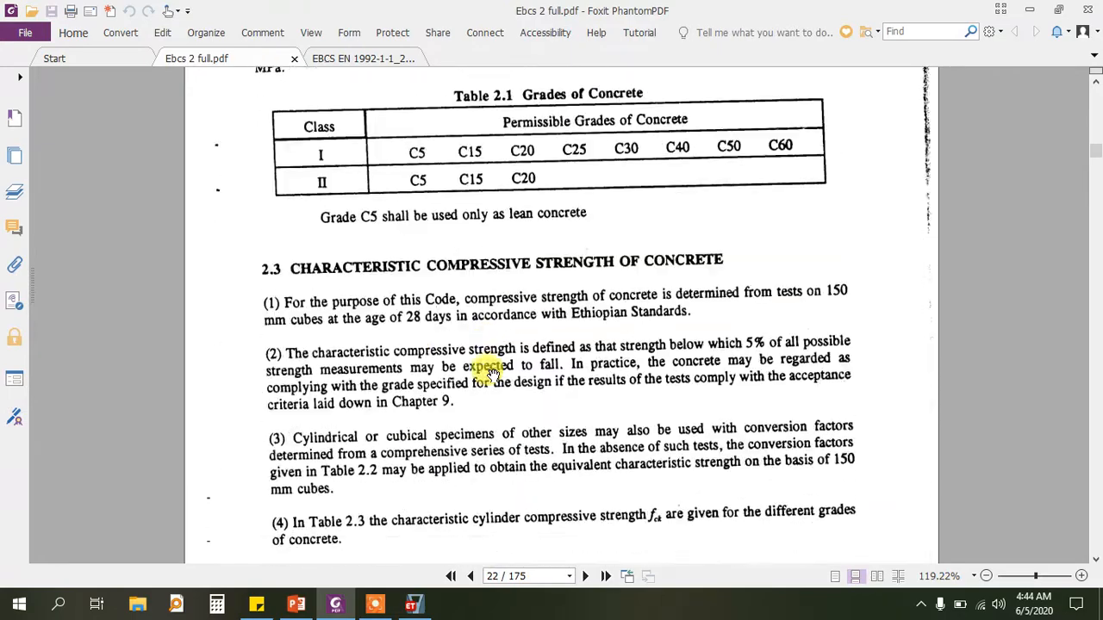
{"action": "scroll", "coordinate": [492, 372], "scroll_direction": "down", "scroll_amount": 10}
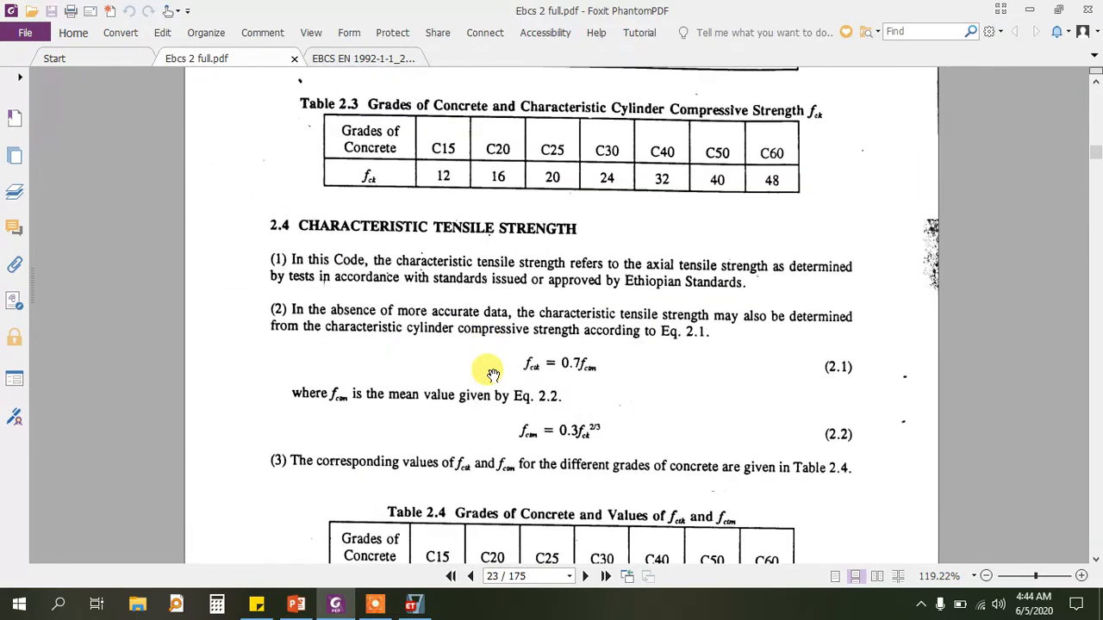
{"action": "scroll", "coordinate": [491, 373], "scroll_direction": "down", "scroll_amount": 10}
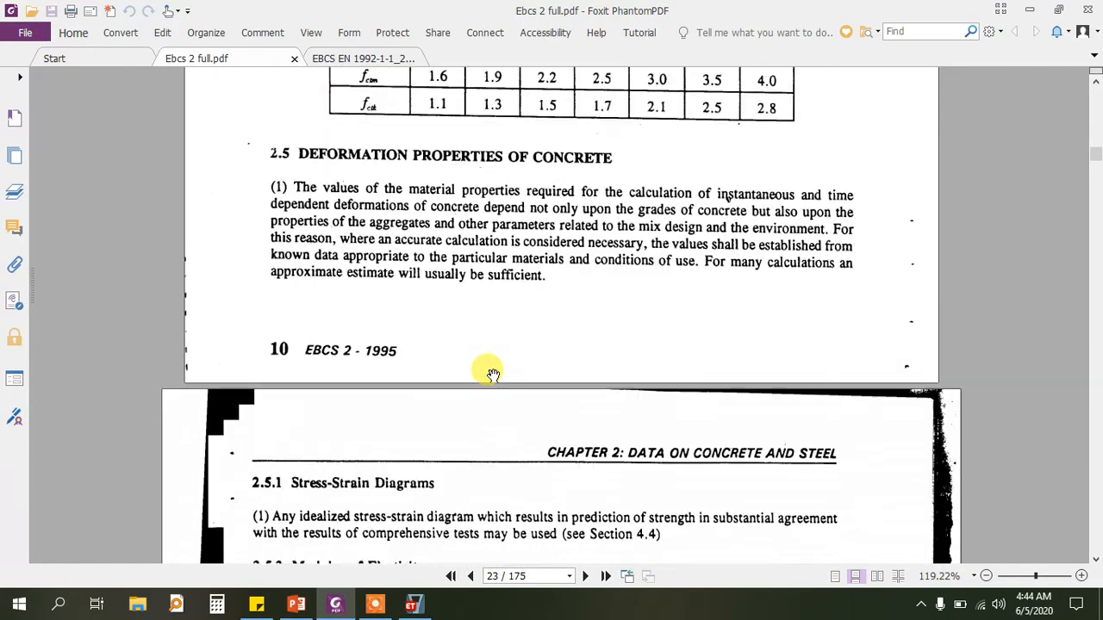
{"action": "scroll", "coordinate": [492, 372], "scroll_direction": "up", "scroll_amount": 5}
{"action": "scroll", "coordinate": [492, 372], "scroll_direction": "down", "scroll_amount": 10}
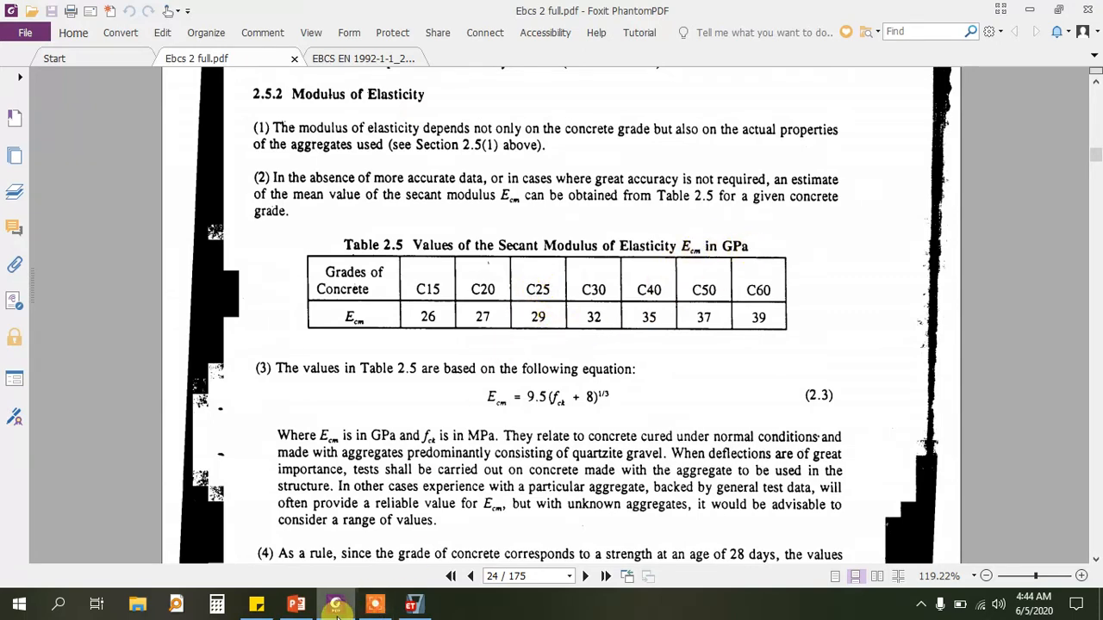
{"action": "left_click", "coordinate": [410, 605]}
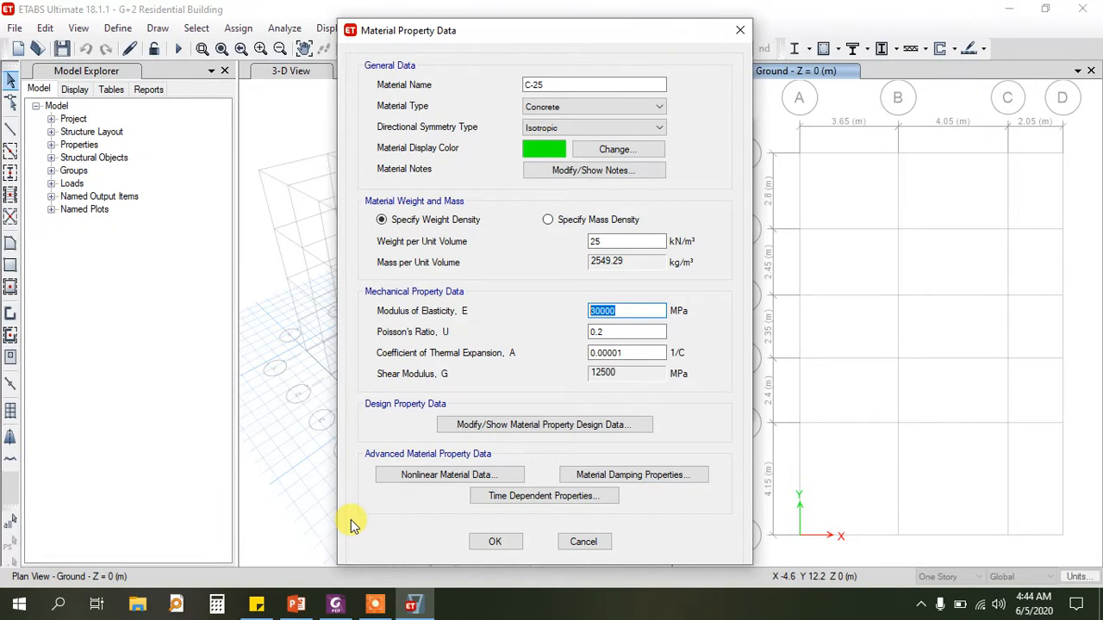
Read the Poisson's ratio clauses of both EBCS documents in Foxit PhantomPDF and compare with the material's Poisson's ratio in ETABS
{"action": "left_click", "coordinate": [335, 605]}
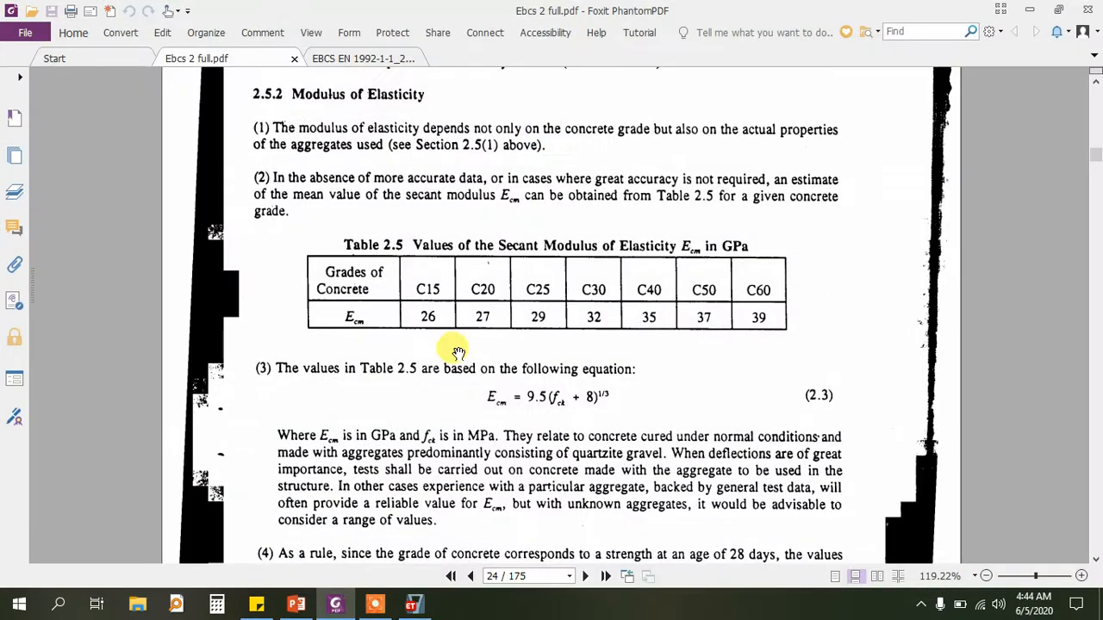
{"action": "scroll", "coordinate": [453, 336], "scroll_direction": "down", "scroll_amount": 7}
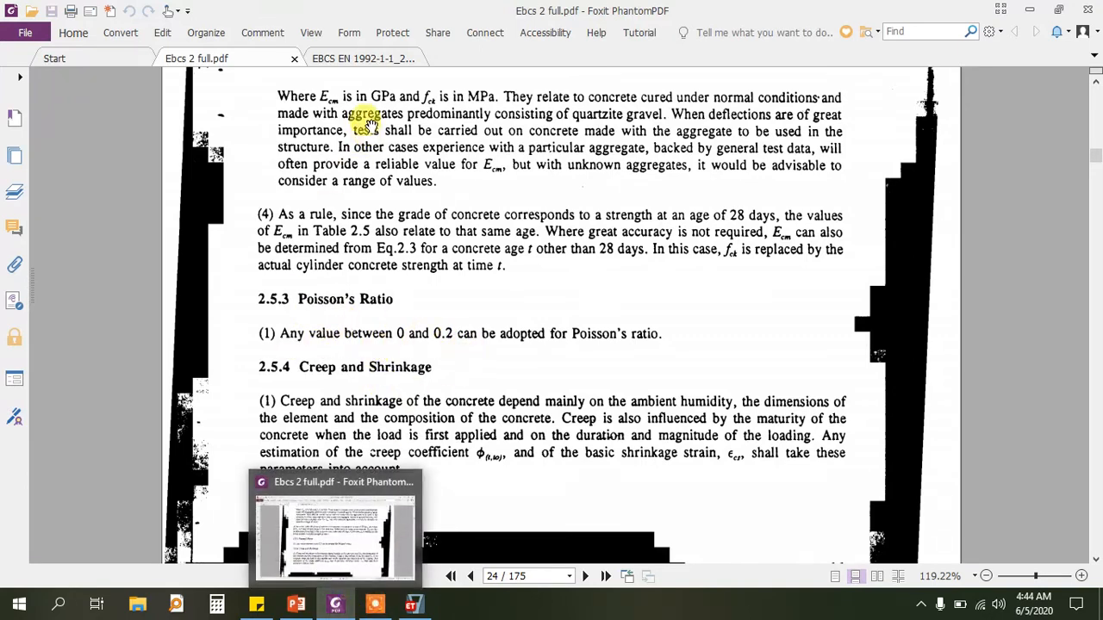
{"action": "left_click", "coordinate": [357, 57]}
{"action": "scroll", "coordinate": [471, 293], "scroll_direction": "down", "scroll_amount": 10}
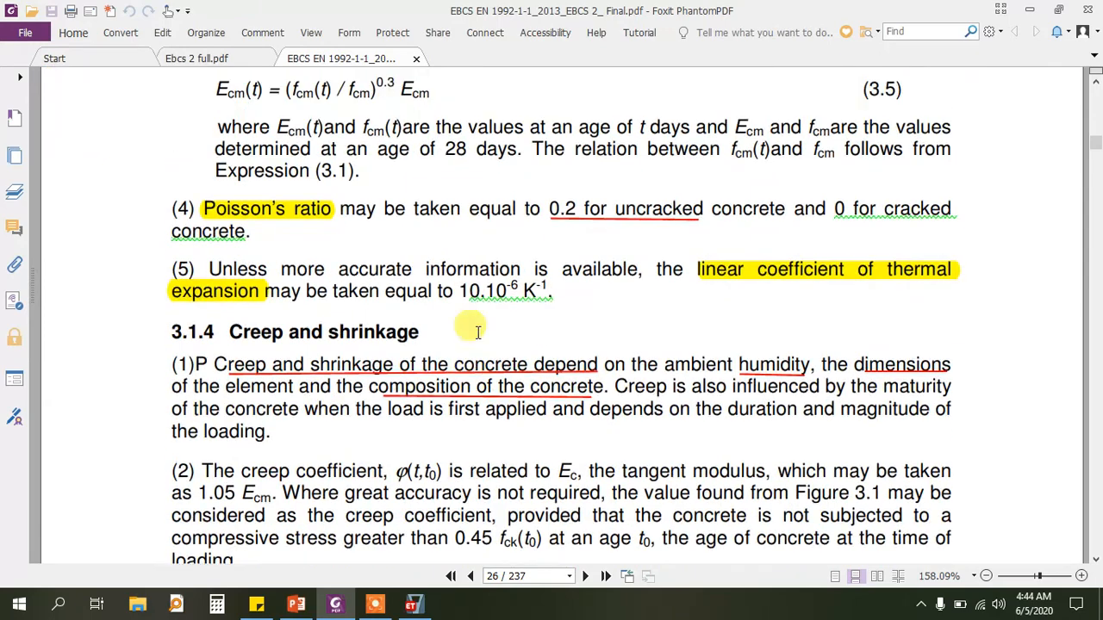
{"action": "scroll", "coordinate": [529, 460], "scroll_direction": "up", "scroll_amount": 2}
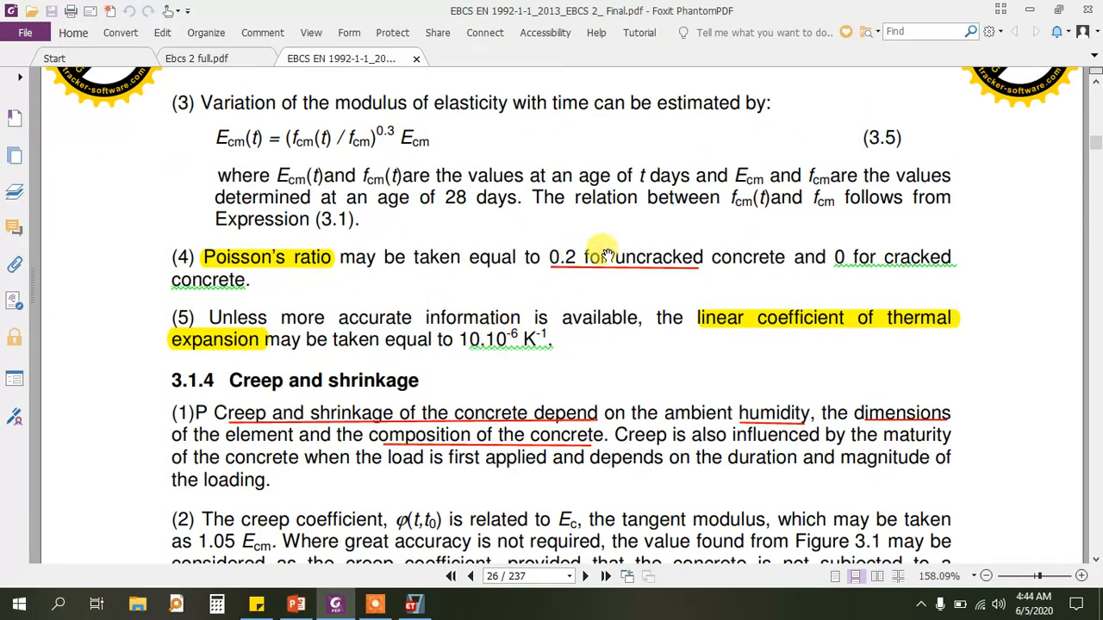
{"action": "left_click", "coordinate": [412, 605]}
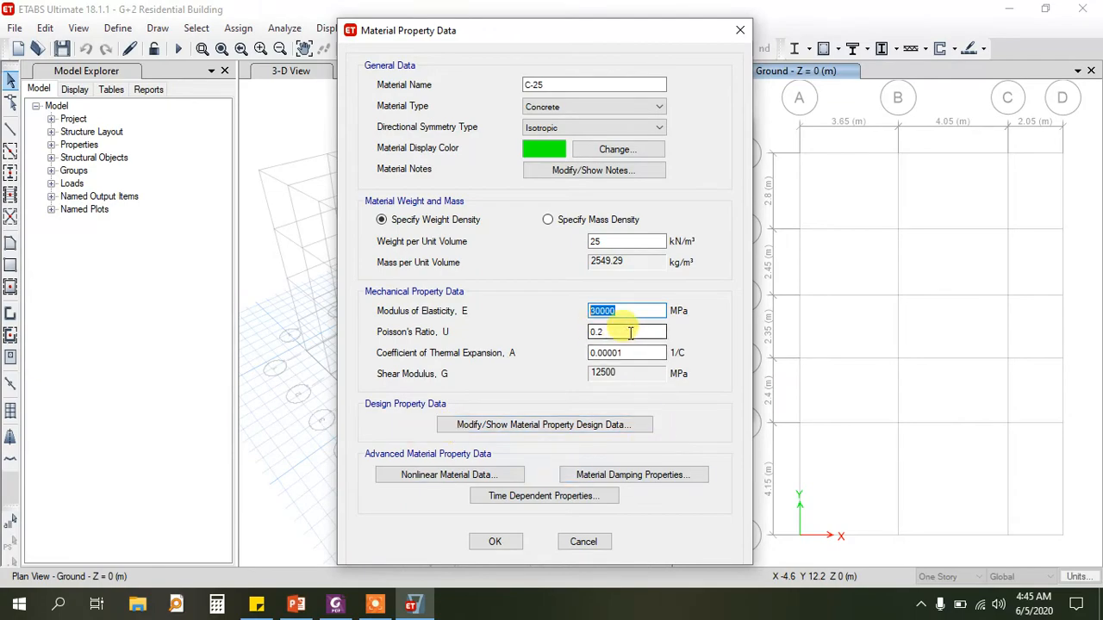
{"action": "left_click_drag", "start_coordinate": [629, 332], "coordinate": [529, 339]}
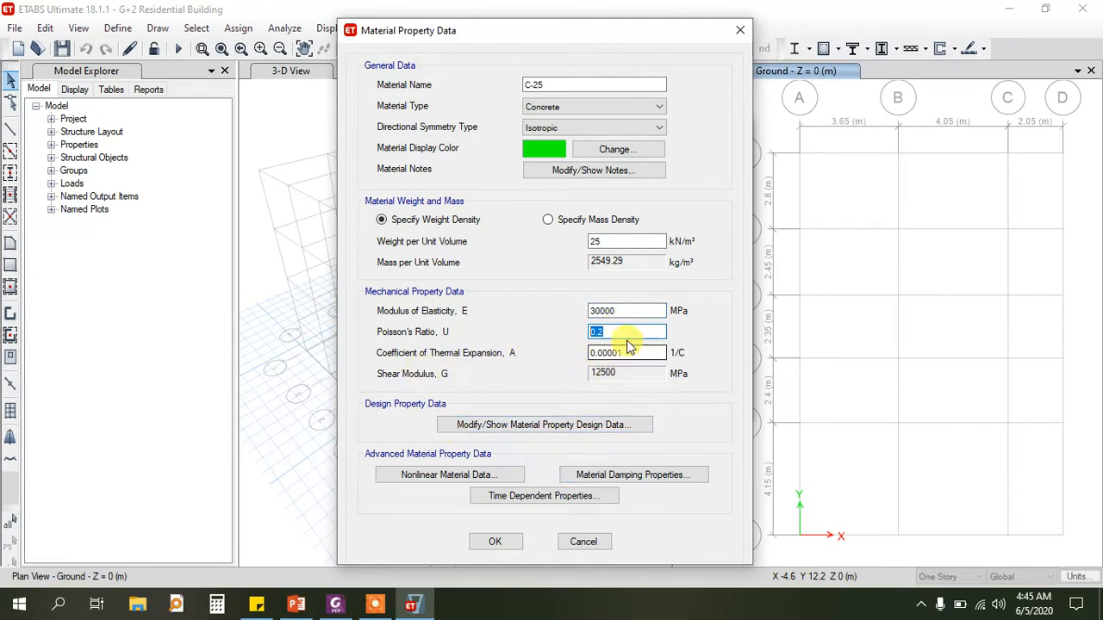
Read the thermal expansion coefficient clauses of both EBCS documents in Foxit PhantomPDF and compare with the C-25 coefficient in ETABS
{"action": "left_click", "coordinate": [336, 605]}
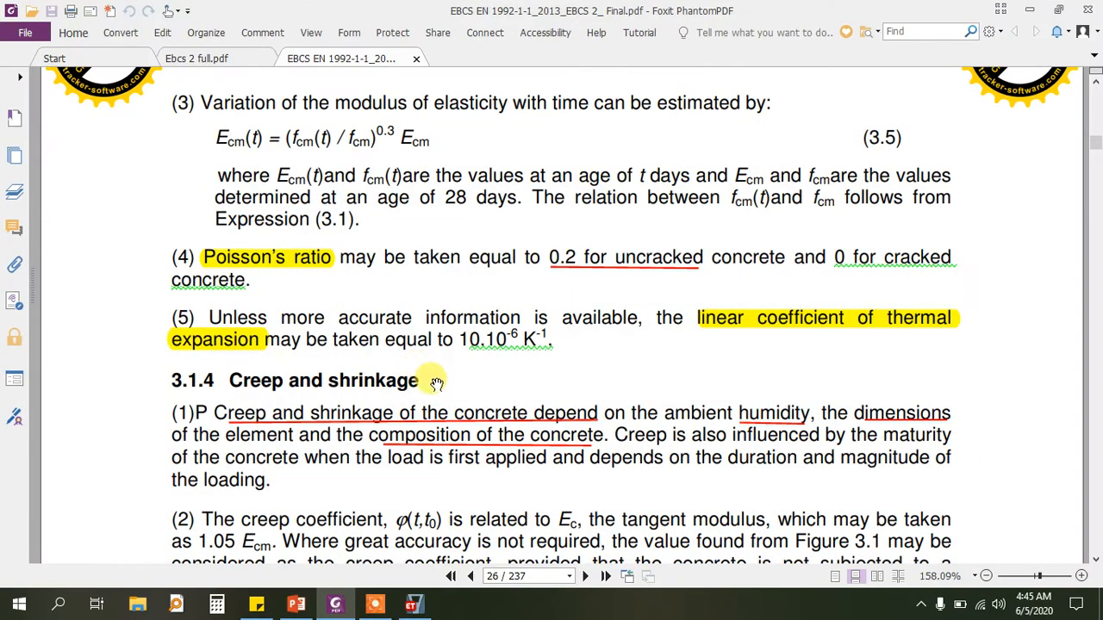
{"action": "scroll", "coordinate": [416, 366], "scroll_direction": "down", "scroll_amount": 1}
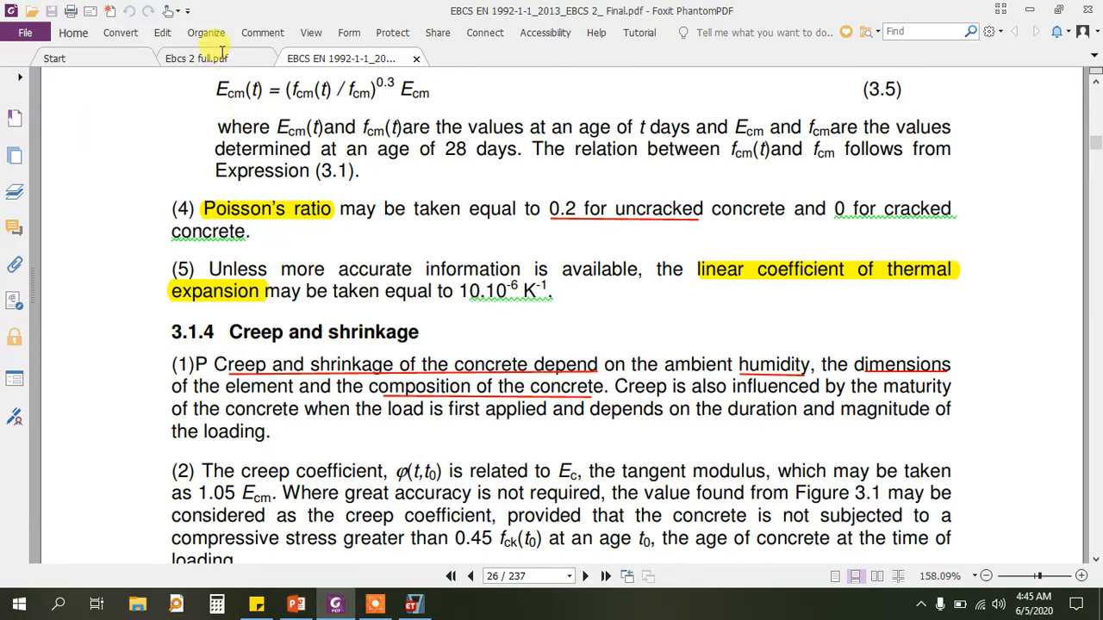
{"action": "left_click", "coordinate": [211, 55]}
{"action": "scroll", "coordinate": [405, 301], "scroll_direction": "down", "scroll_amount": 8}
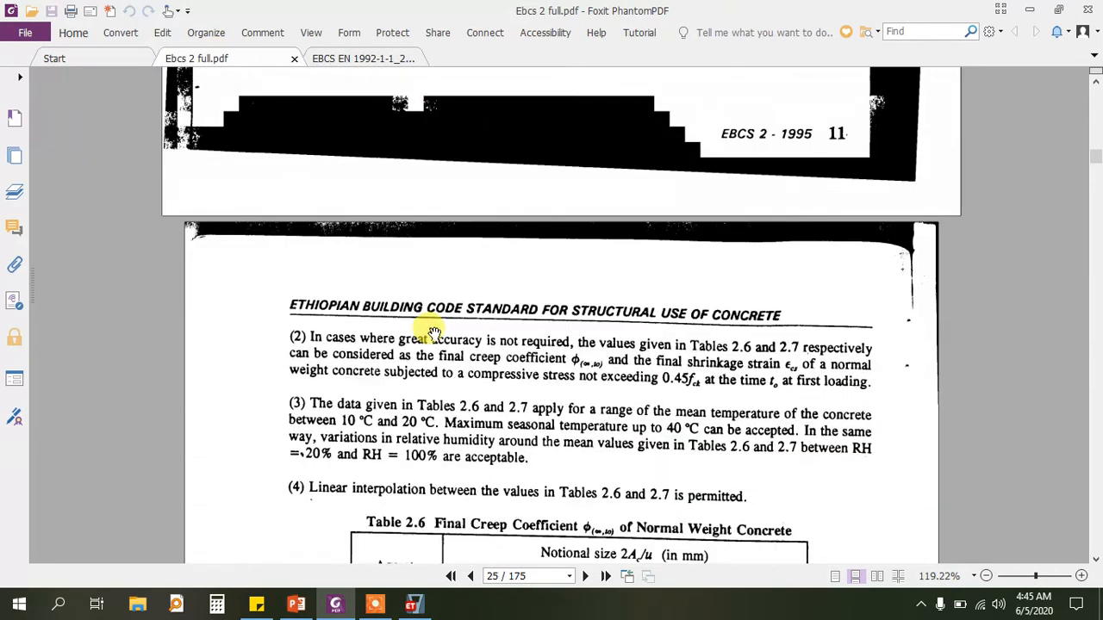
{"action": "scroll", "coordinate": [433, 336], "scroll_direction": "up", "scroll_amount": 3}
{"action": "scroll", "coordinate": [434, 341], "scroll_direction": "up", "scroll_amount": 3}
{"action": "scroll", "coordinate": [433, 341], "scroll_direction": "down", "scroll_amount": 10}
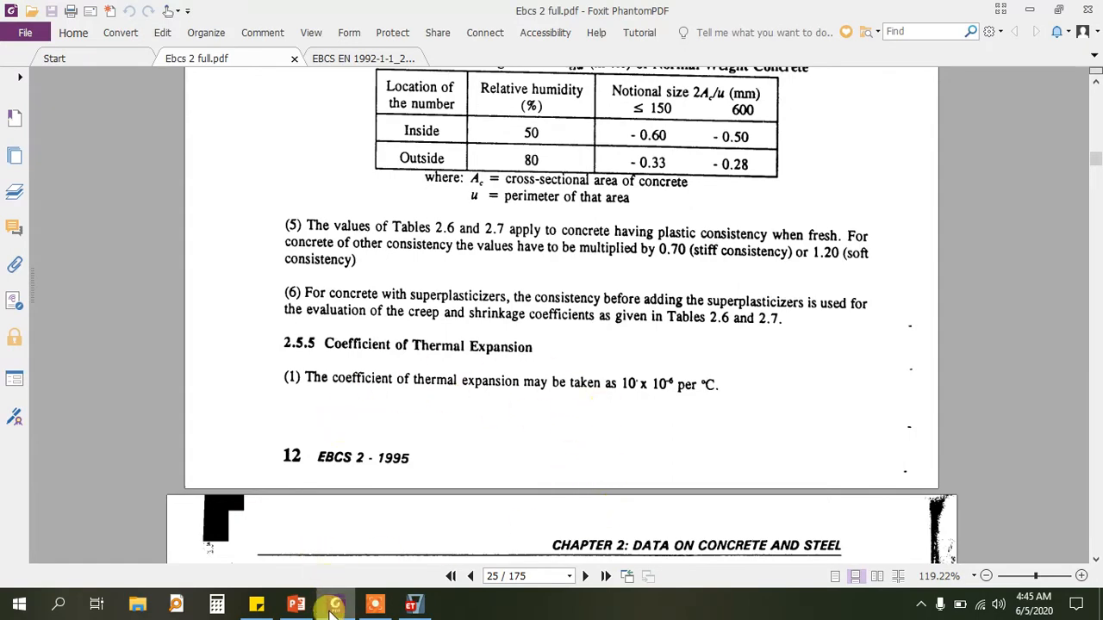
{"action": "left_click", "coordinate": [411, 606]}
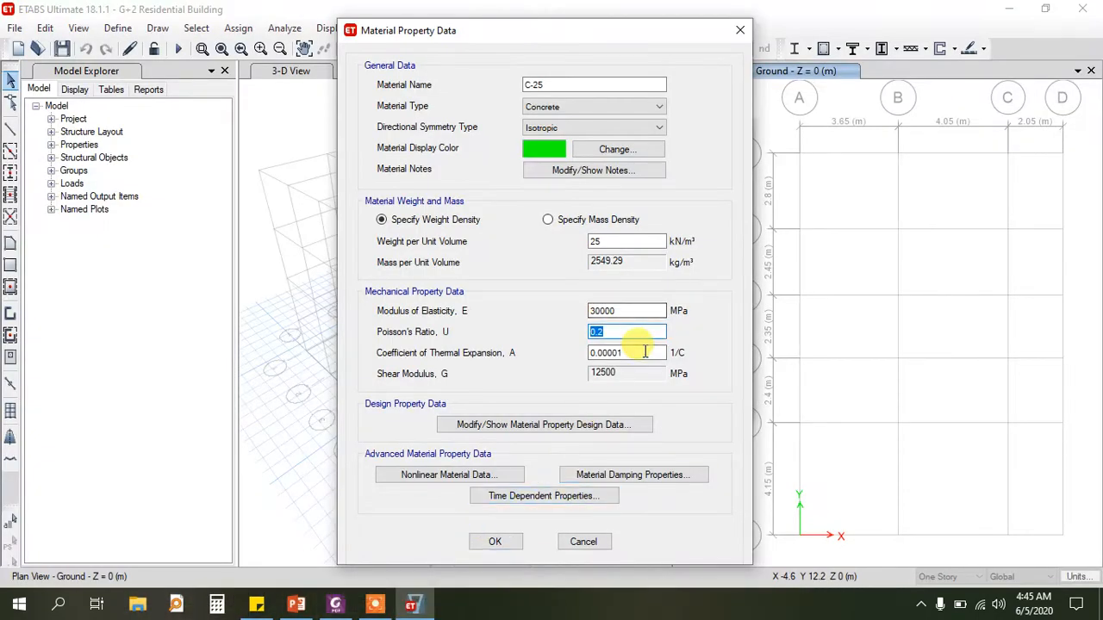
{"action": "left_click_drag", "start_coordinate": [642, 352], "coordinate": [532, 357]}
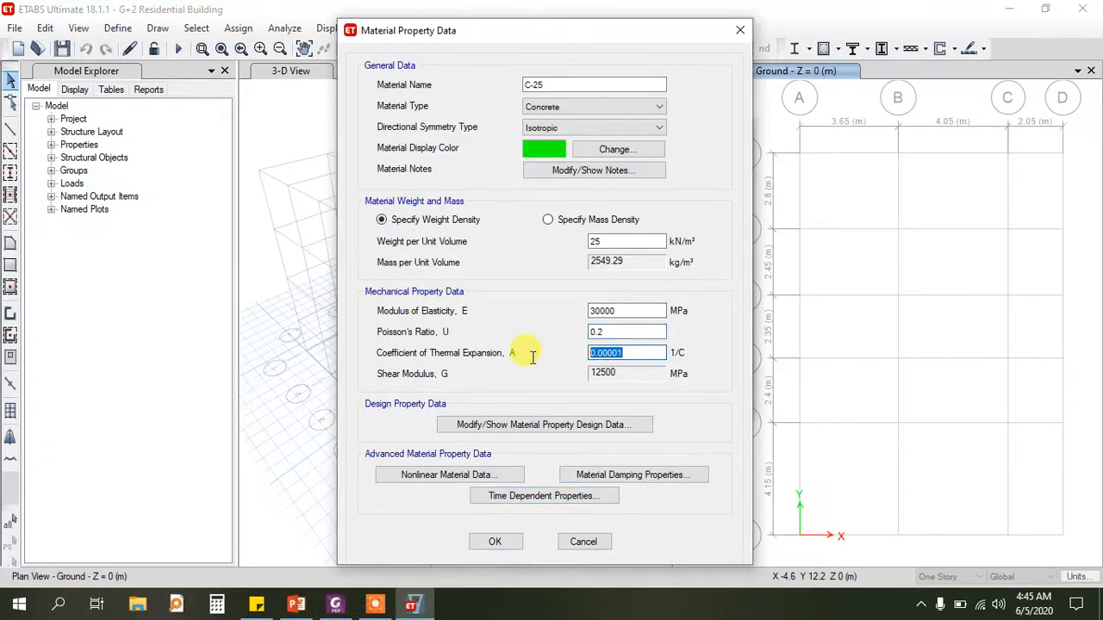
Check the C-25 grade and characteristic cylinder strength in its design data, and save the material definition
{"action": "left_click", "coordinate": [523, 428]}
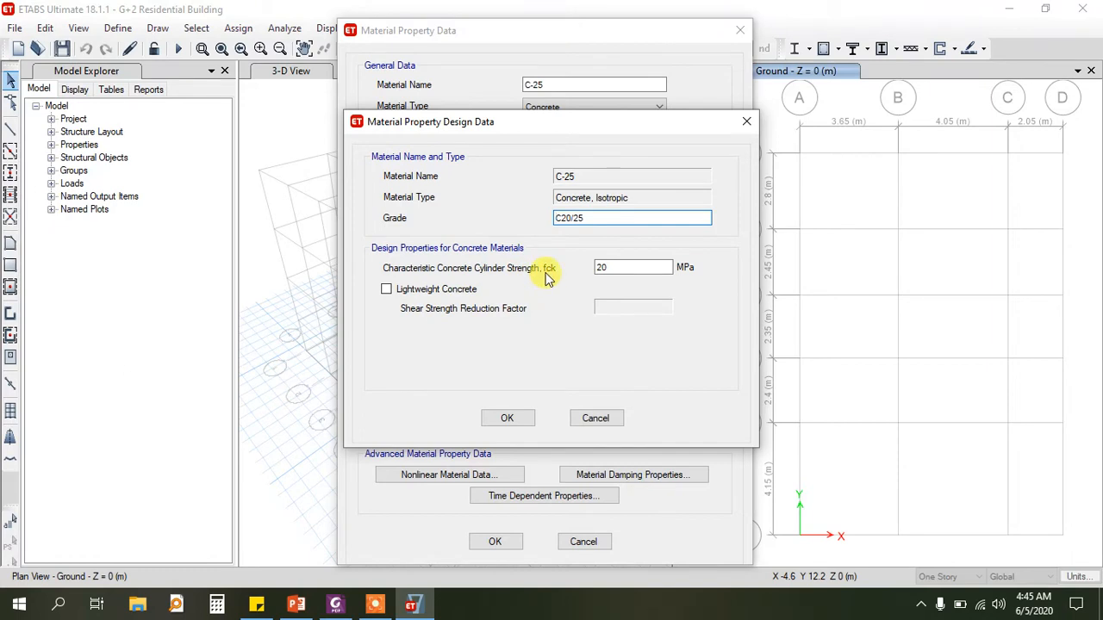
{"action": "double_click", "coordinate": [603, 267]}
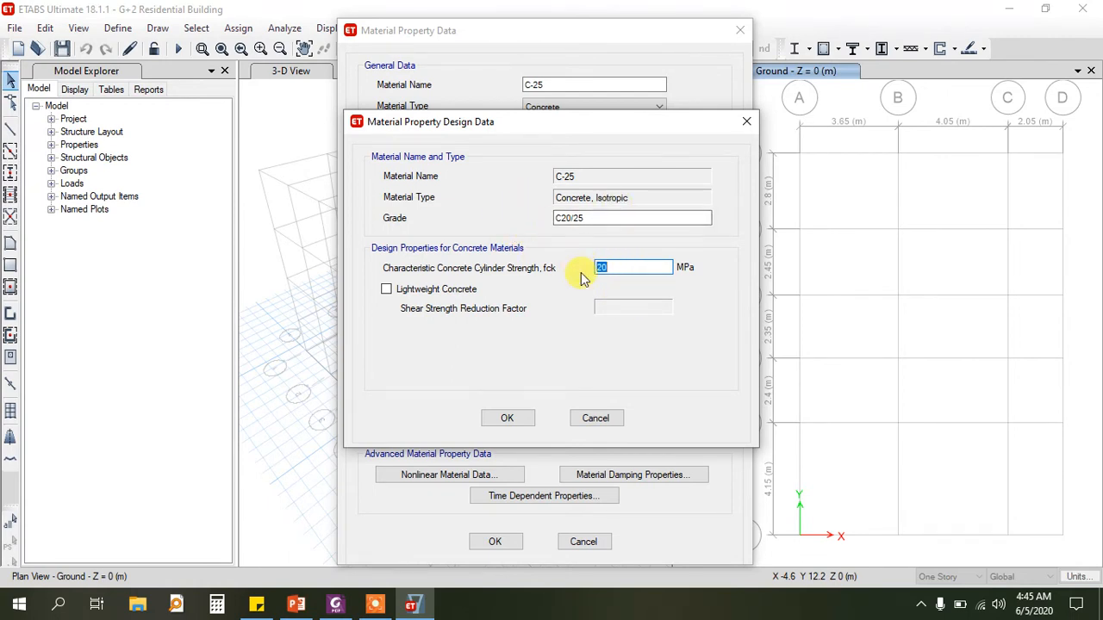
{"action": "left_click", "coordinate": [515, 418]}
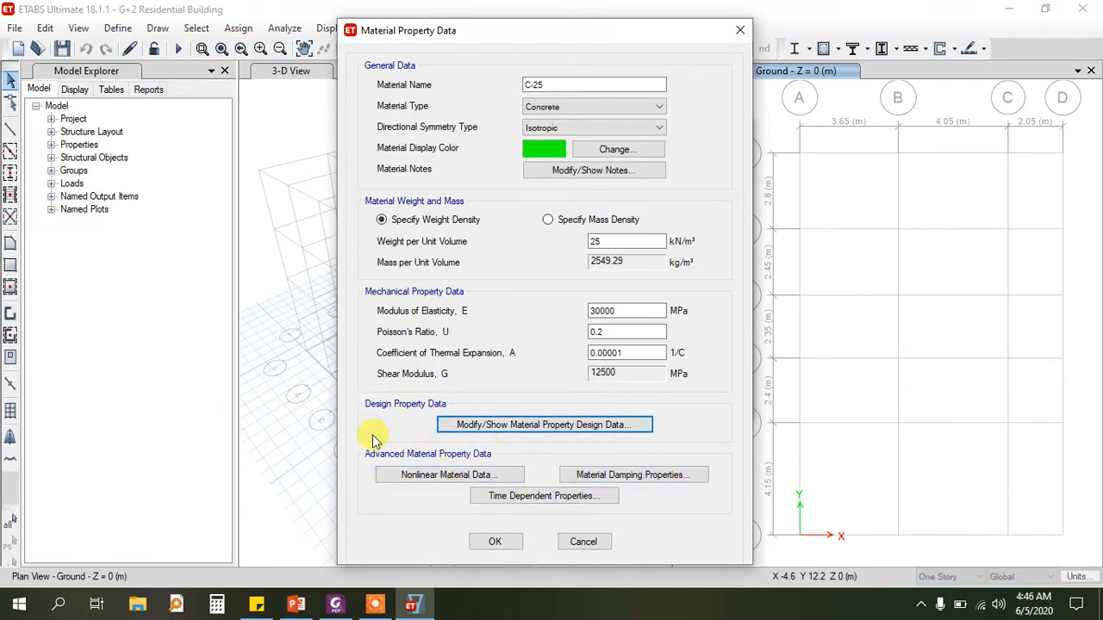
{"action": "left_click", "coordinate": [494, 541]}
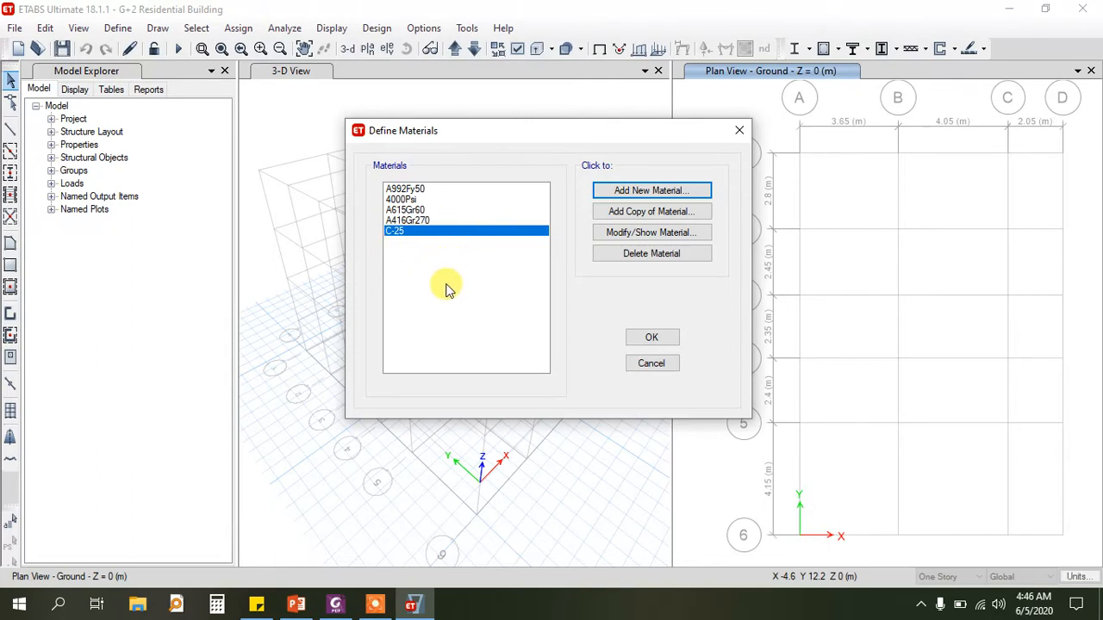
Add a new material of type Rebar for the Europe region and name it S-300
{"action": "left_click", "coordinate": [617, 190]}
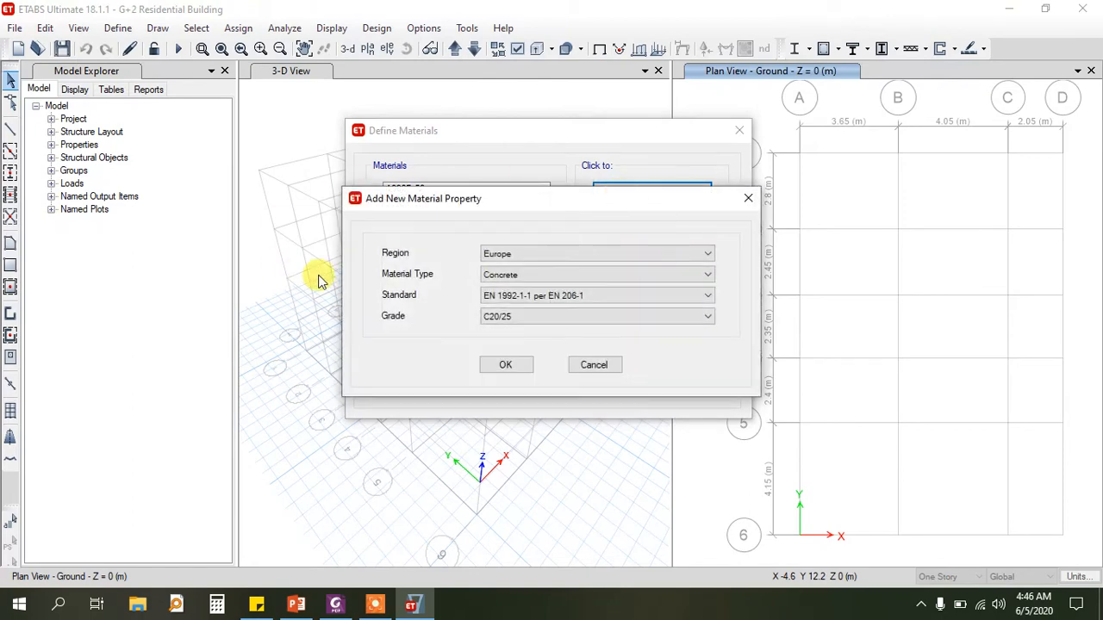
{"action": "left_click", "coordinate": [505, 275]}
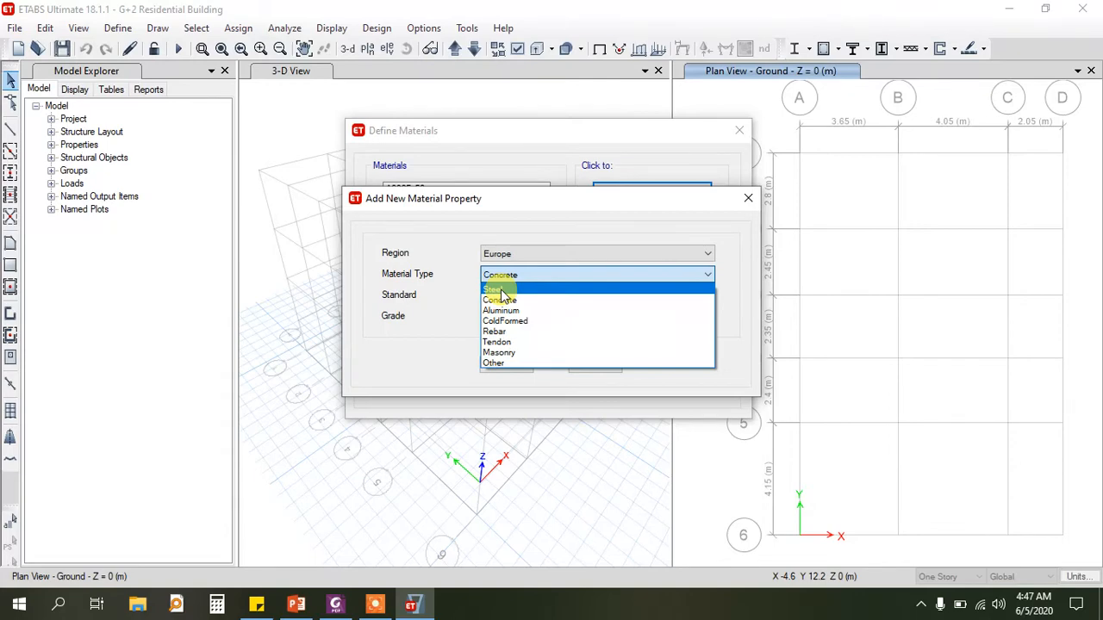
{"action": "left_click", "coordinate": [502, 332]}
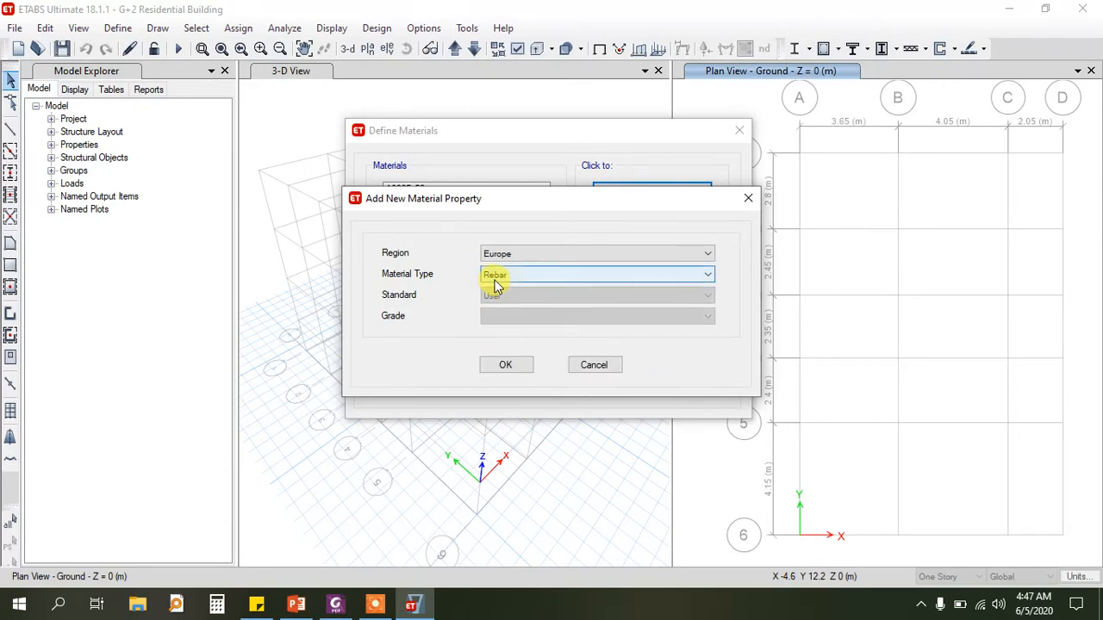
{"action": "left_click", "coordinate": [503, 365]}
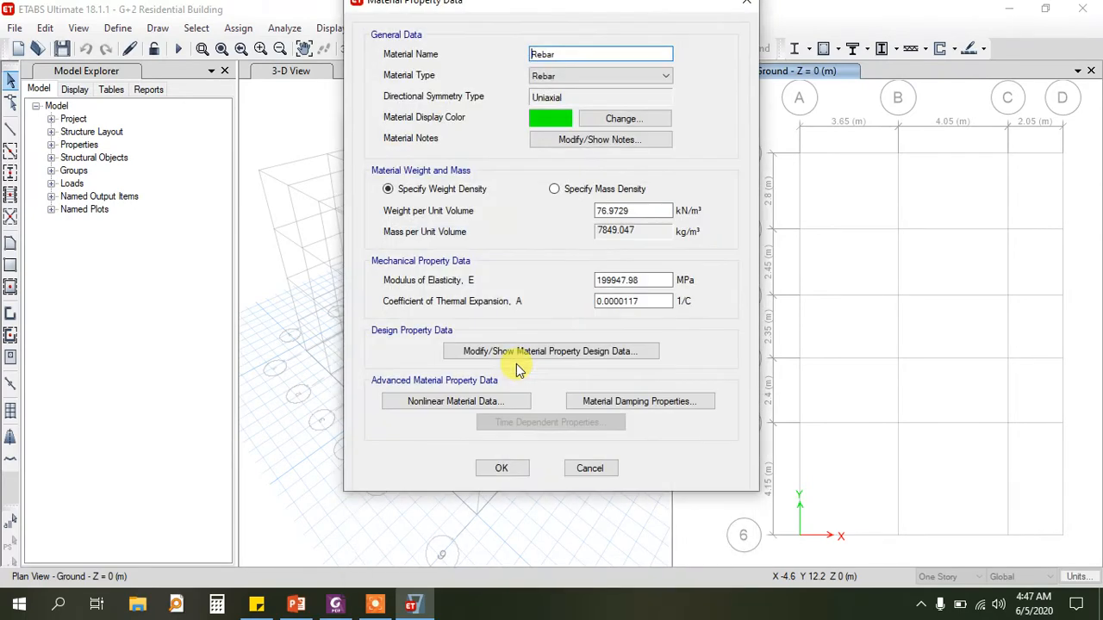
{"action": "left_click_drag", "start_coordinate": [434, 5], "coordinate": [436, 53]}
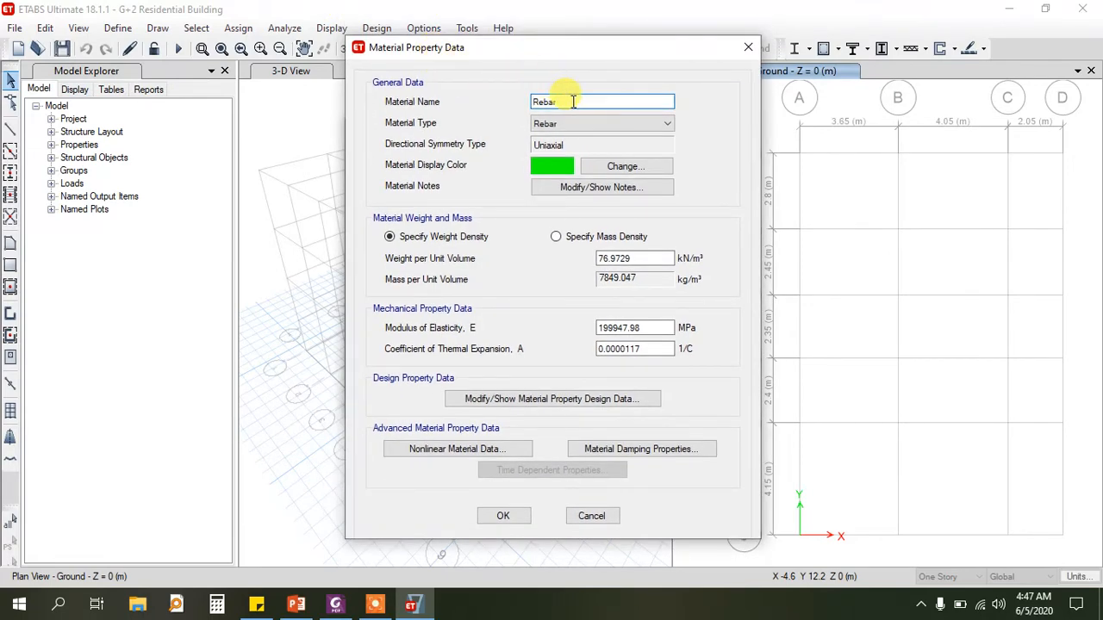
{"action": "left_click_drag", "start_coordinate": [558, 102], "coordinate": [440, 102]}
{"action": "type", "text": "S-300"}
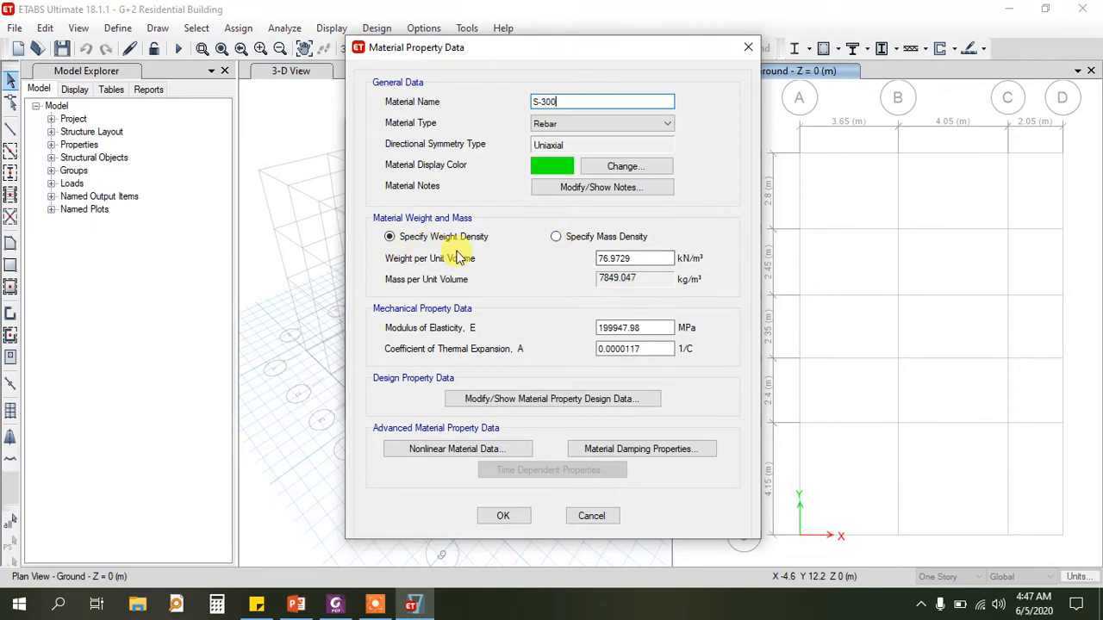
Try 78 kN/m³ as the weight per unit volume of the S-300 rebar
{"action": "left_click_drag", "start_coordinate": [646, 258], "coordinate": [545, 270]}
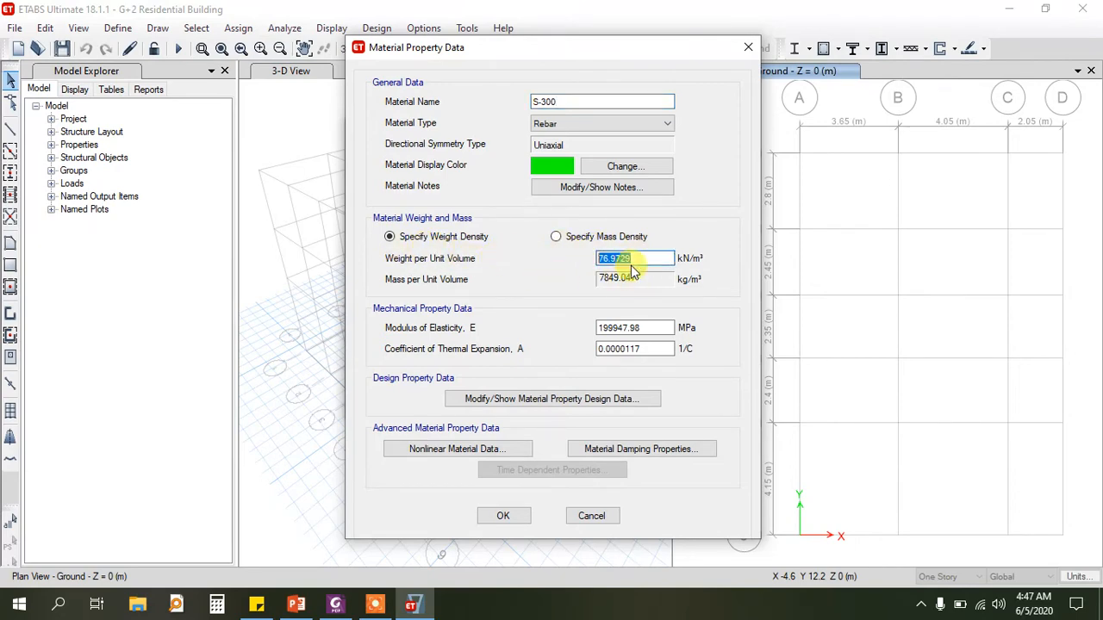
{"action": "left_click_drag", "start_coordinate": [641, 256], "coordinate": [541, 266]}
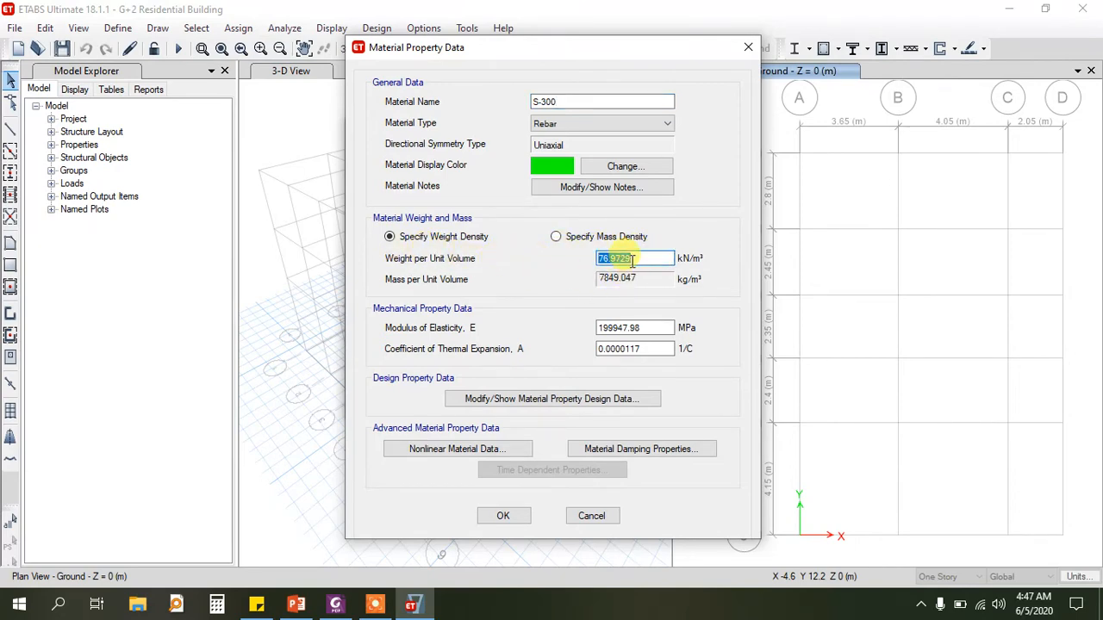
{"action": "type", "text": "78"}
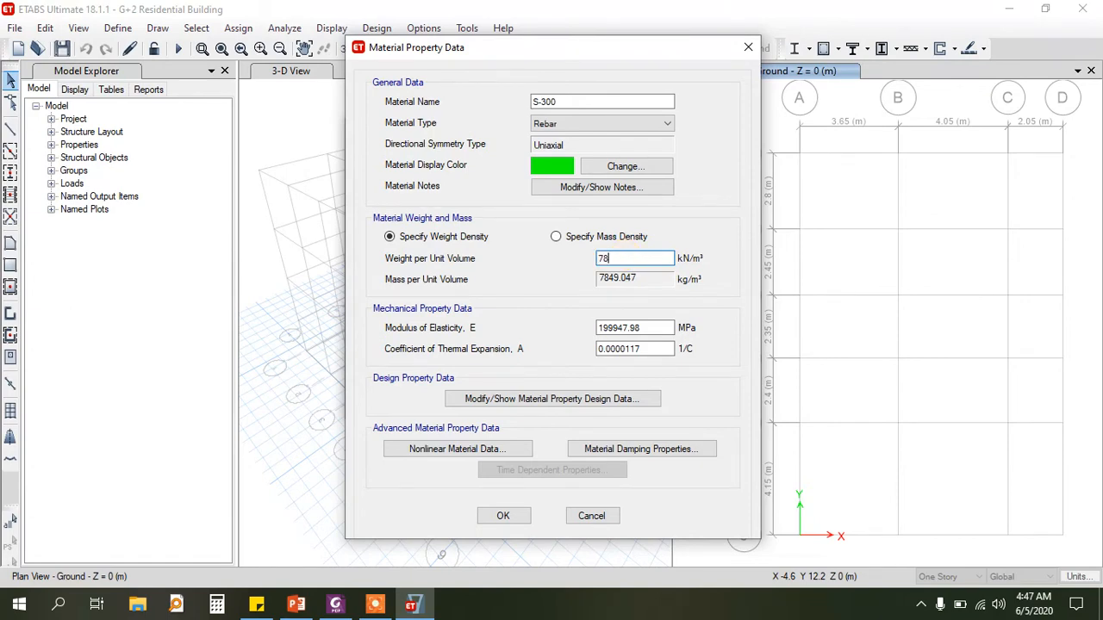
{"action": "left_click", "coordinate": [652, 325]}
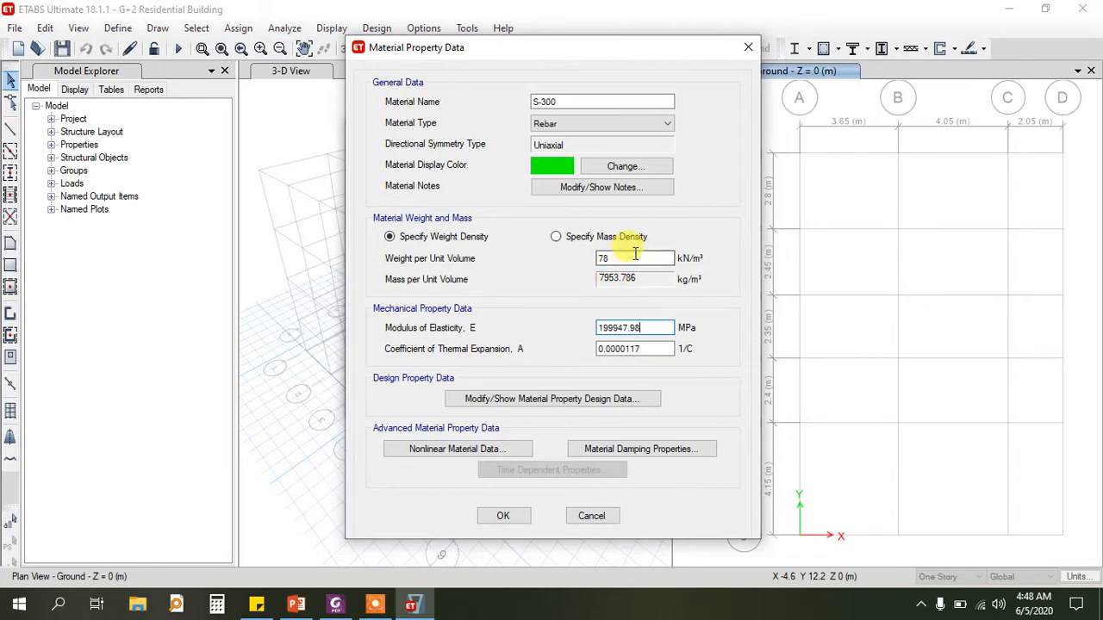
Set the weight per unit volume of the S-300 rebar to 77 kN/m³
{"action": "left_click_drag", "start_coordinate": [635, 255], "coordinate": [497, 264]}
{"action": "type", "text": "77"}
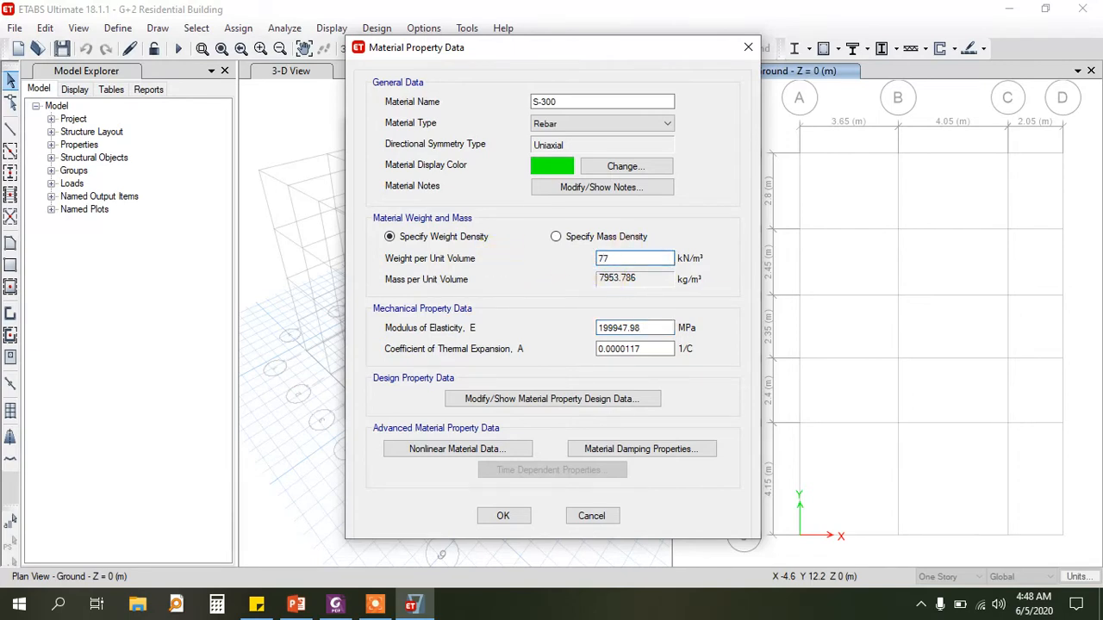
{"action": "left_click", "coordinate": [636, 326]}
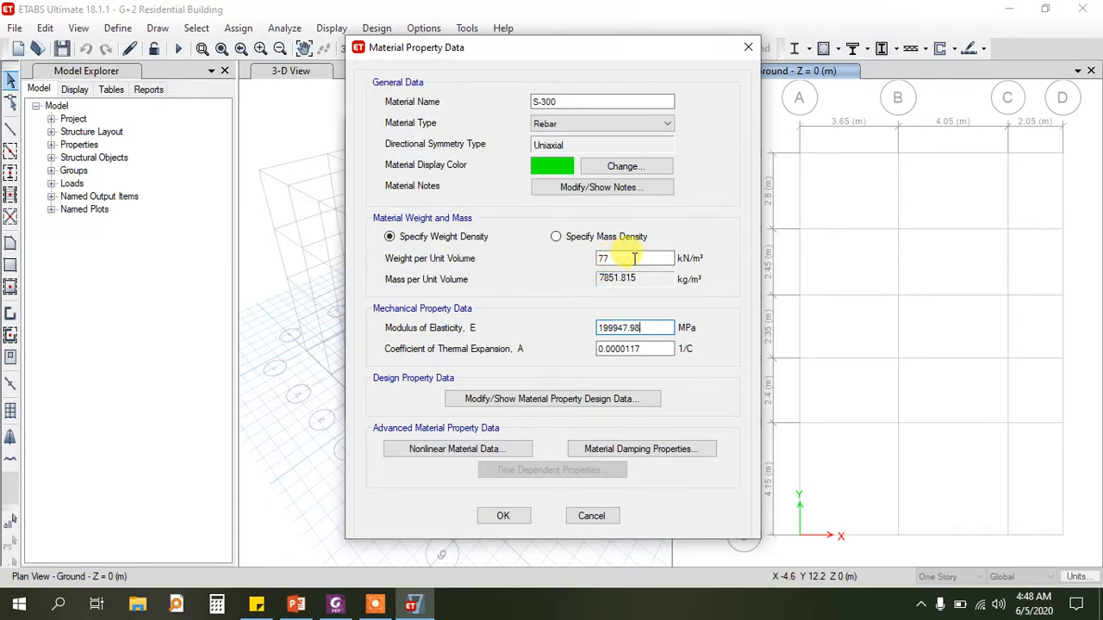
{"action": "left_click", "coordinate": [629, 260]}
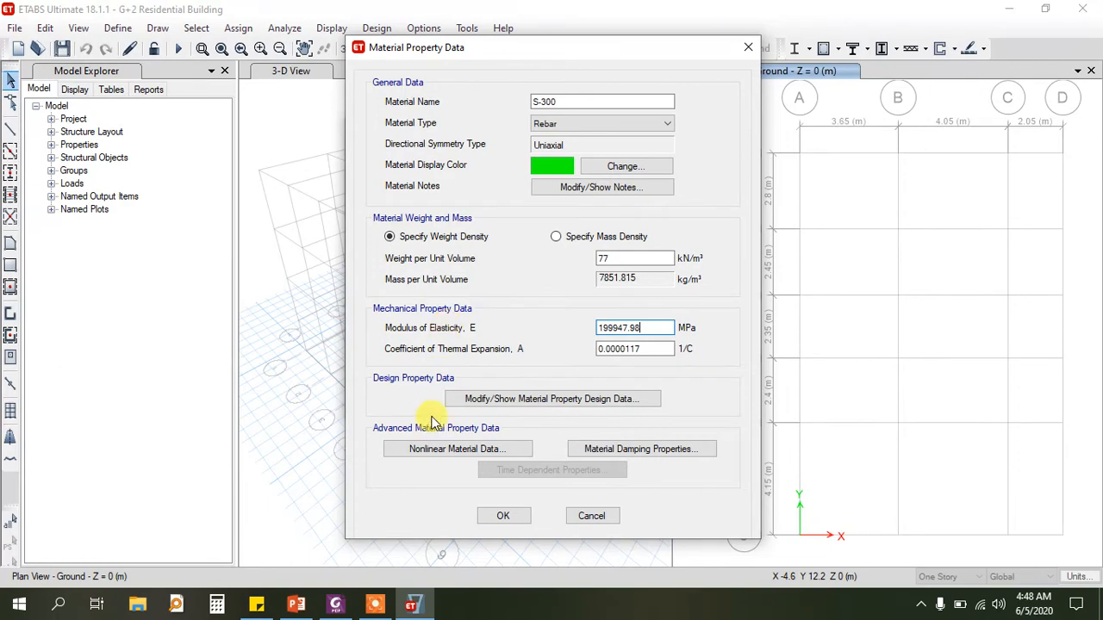
Switch to Foxit PhantomPDF and look up the reinforcing steel's density, thermal expansion coefficient and modulus of elasticity in Ebcs 2 full.pdf
{"action": "mouse_move", "coordinate": [334, 607]}
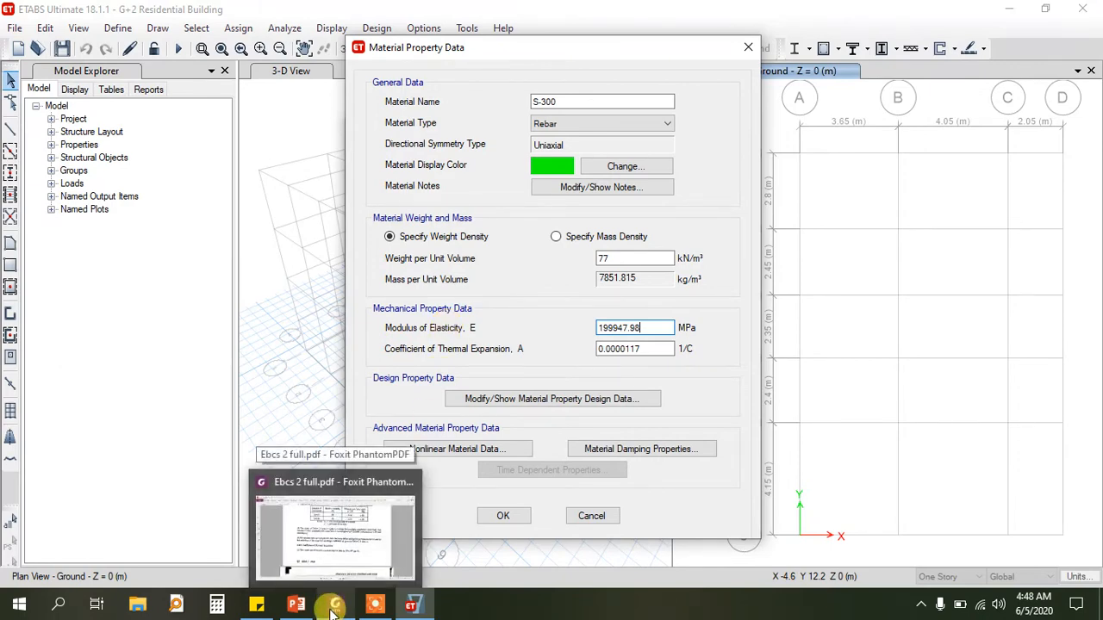
{"action": "left_click", "coordinate": [334, 606]}
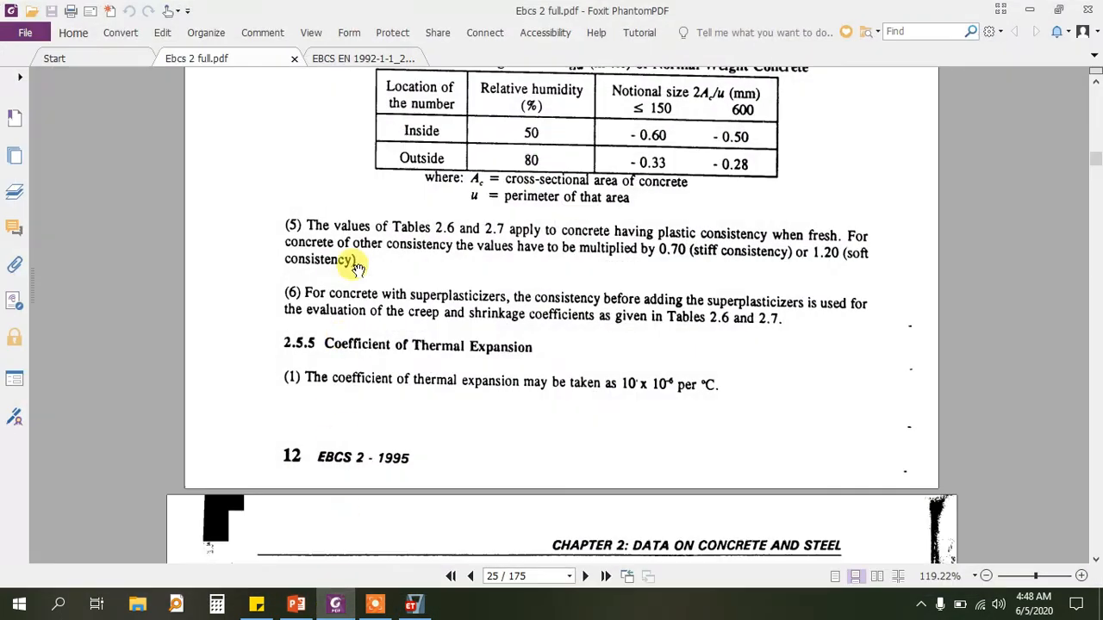
{"action": "scroll", "coordinate": [394, 286], "scroll_direction": "down", "scroll_amount": 5}
{"action": "scroll", "coordinate": [394, 286], "scroll_direction": "down", "scroll_amount": 5}
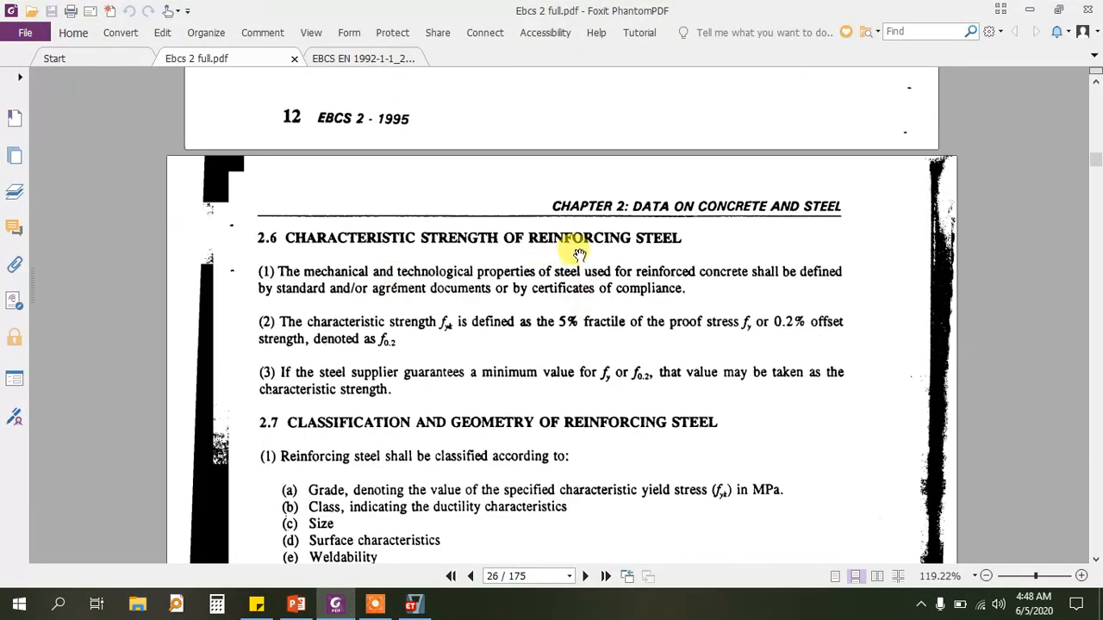
{"action": "scroll", "coordinate": [571, 323], "scroll_direction": "down", "scroll_amount": 15}
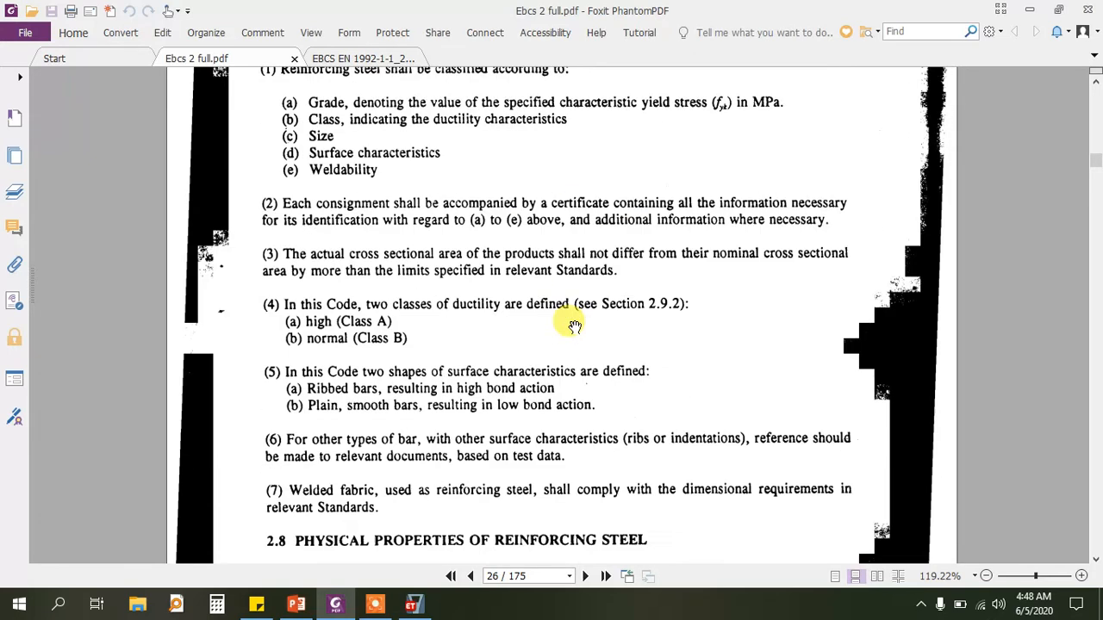
{"action": "scroll", "coordinate": [574, 329], "scroll_direction": "down", "scroll_amount": 1}
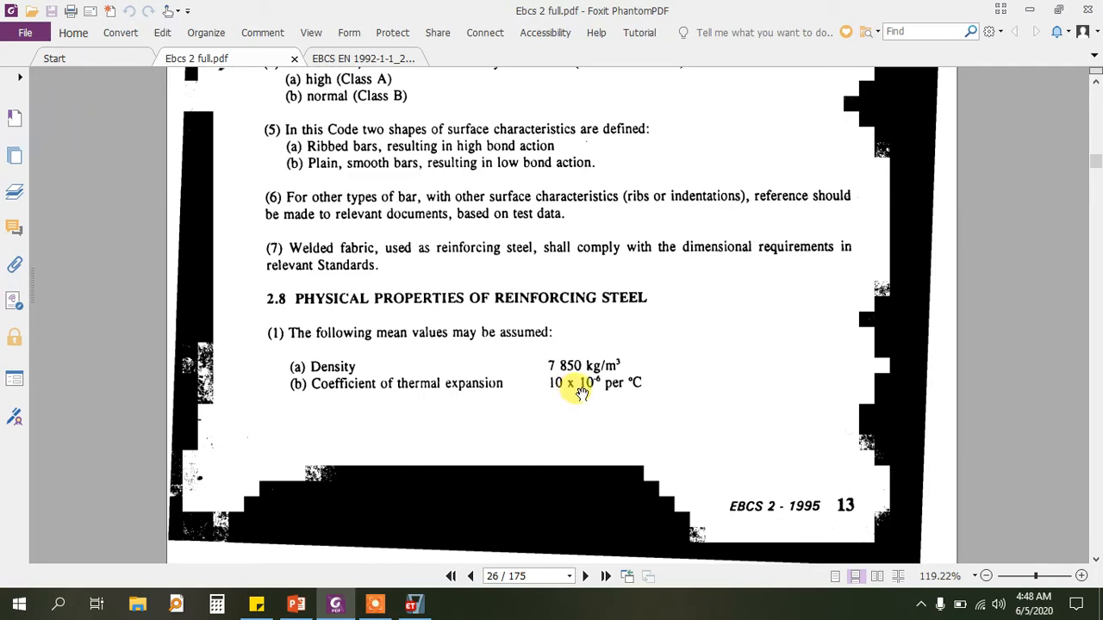
{"action": "scroll", "coordinate": [579, 389], "scroll_direction": "down", "scroll_amount": 2}
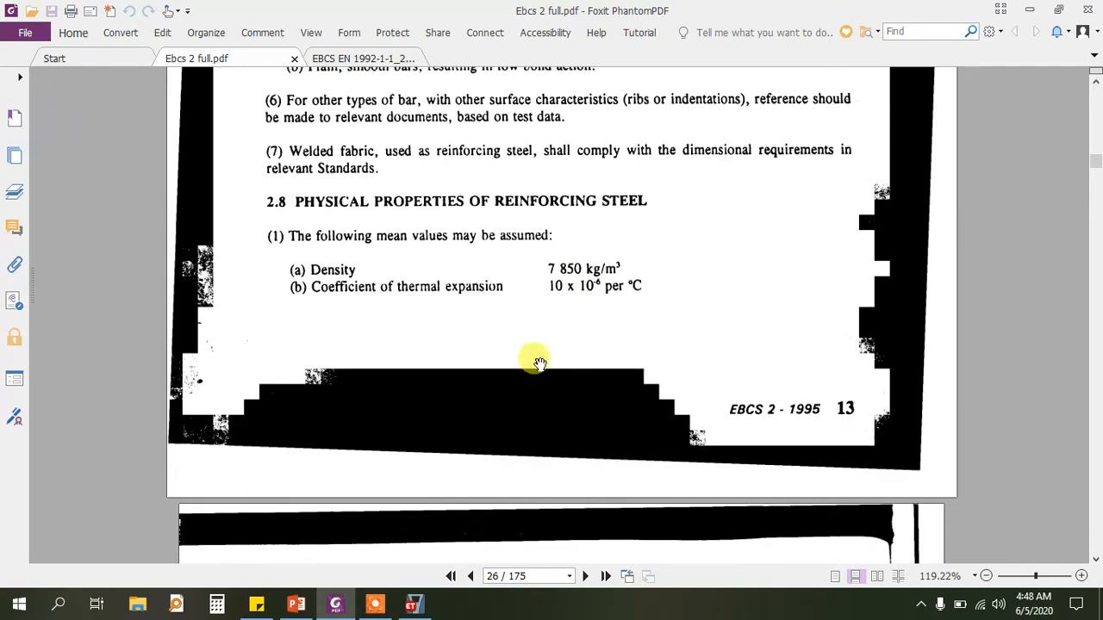
{"action": "scroll", "coordinate": [534, 362], "scroll_direction": "down", "scroll_amount": 9}
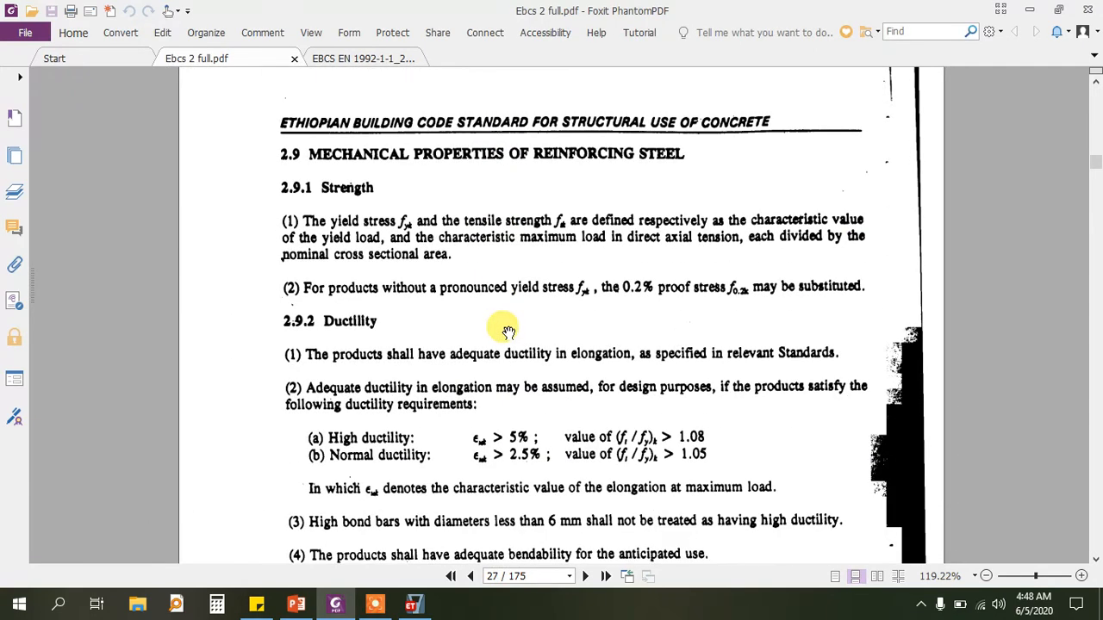
{"action": "scroll", "coordinate": [508, 258], "scroll_direction": "down", "scroll_amount": 4}
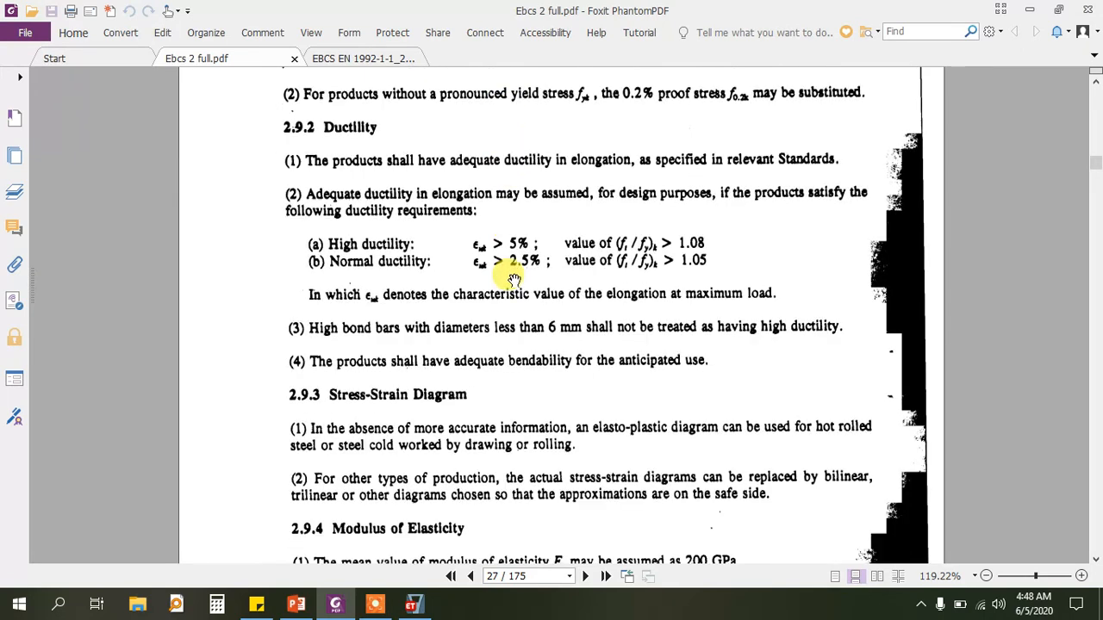
{"action": "scroll", "coordinate": [513, 280], "scroll_direction": "down", "scroll_amount": 4}
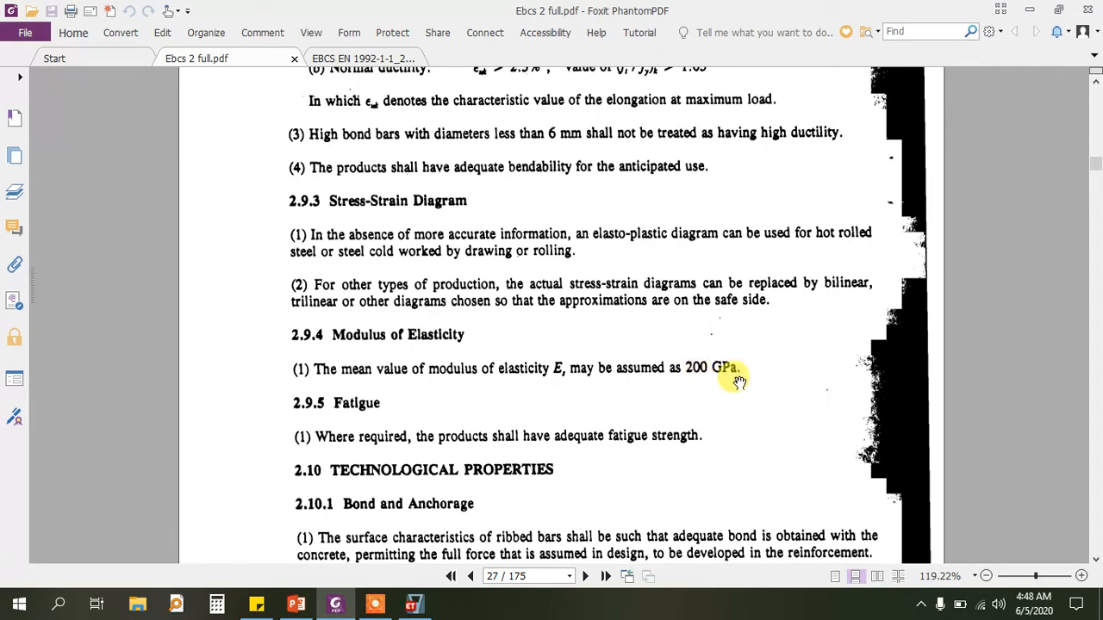
Back in ETABS, set the S-300 modulus of elasticity to 200000 MPa and select its coefficient of thermal expansion for review
{"action": "left_click", "coordinate": [328, 608]}
{"action": "left_click_drag", "start_coordinate": [657, 328], "coordinate": [507, 332]}
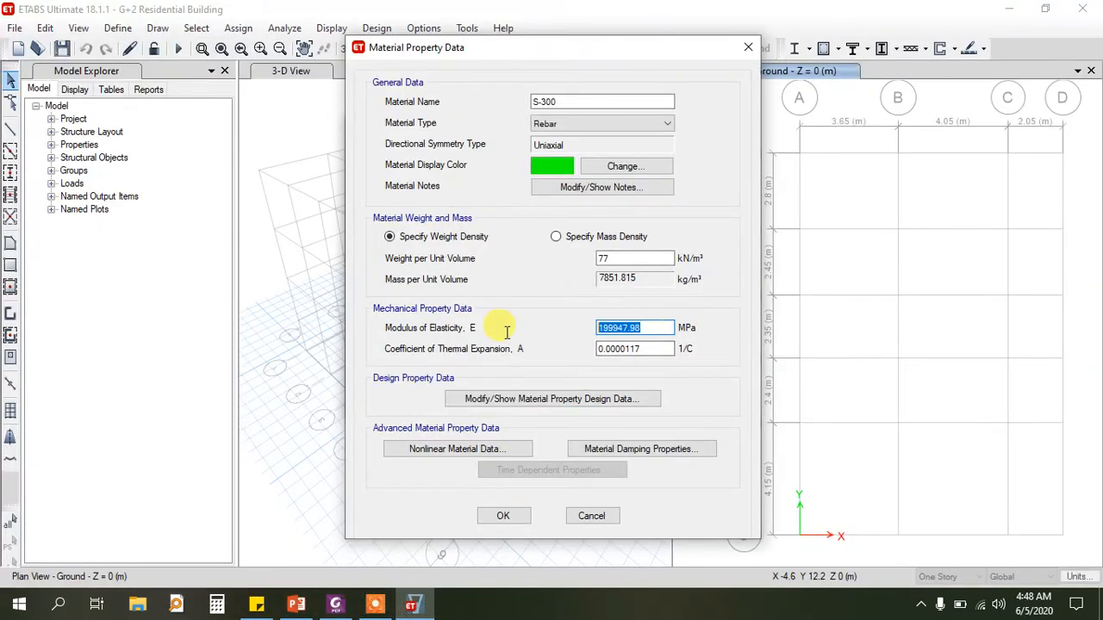
{"action": "type", "text": "200000"}
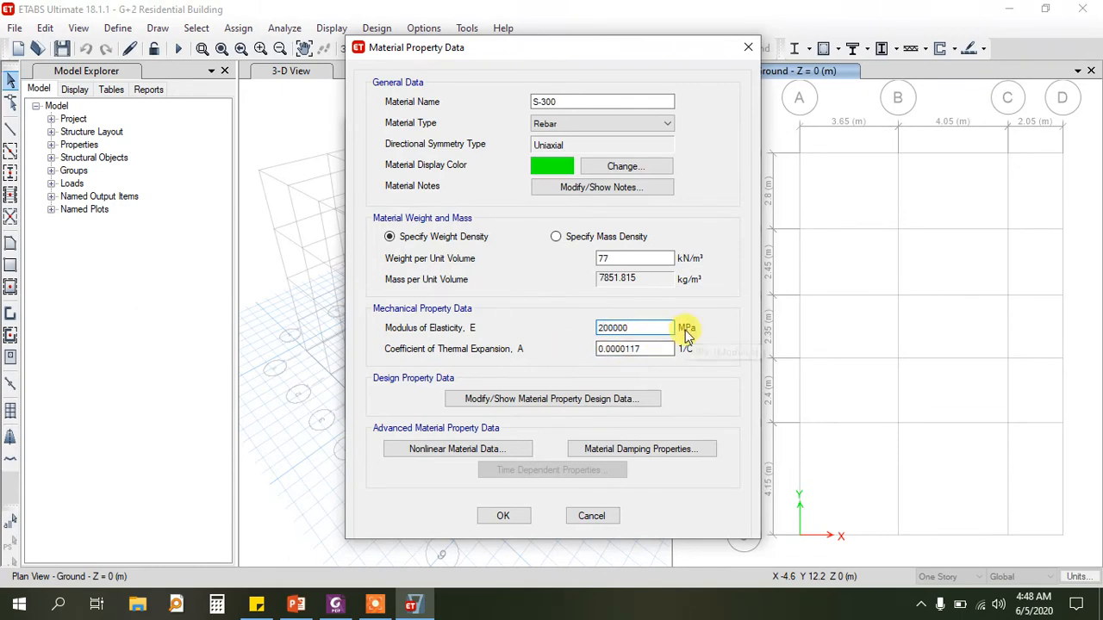
{"action": "left_click_drag", "start_coordinate": [649, 348], "coordinate": [596, 349]}
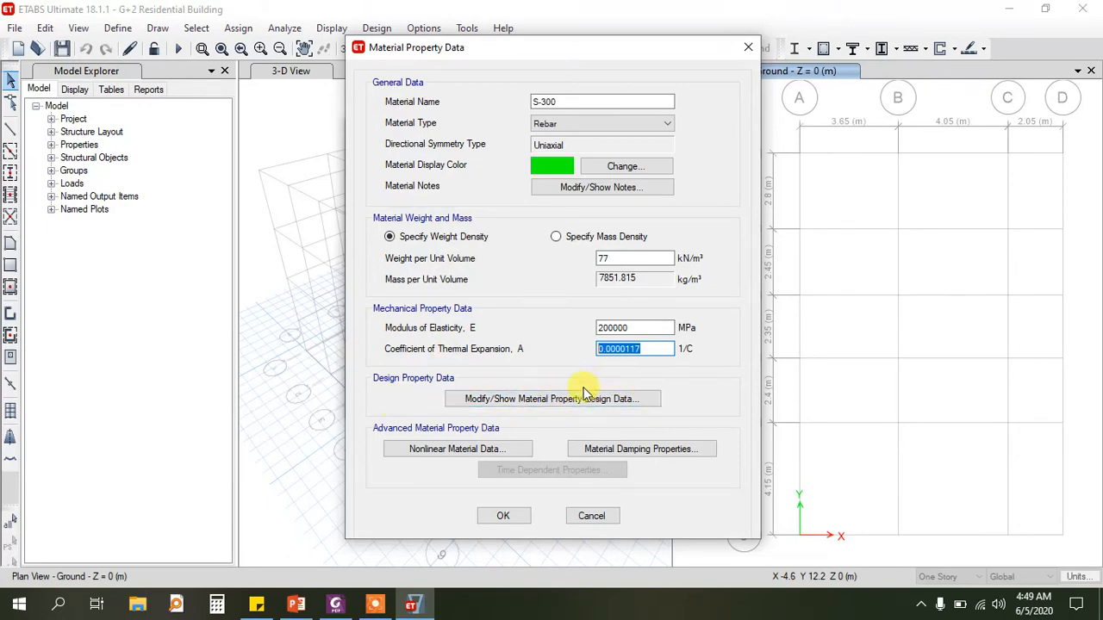
Open the S-300 rebar's material property design data and reposition its dialog
{"action": "left_click", "coordinate": [568, 400]}
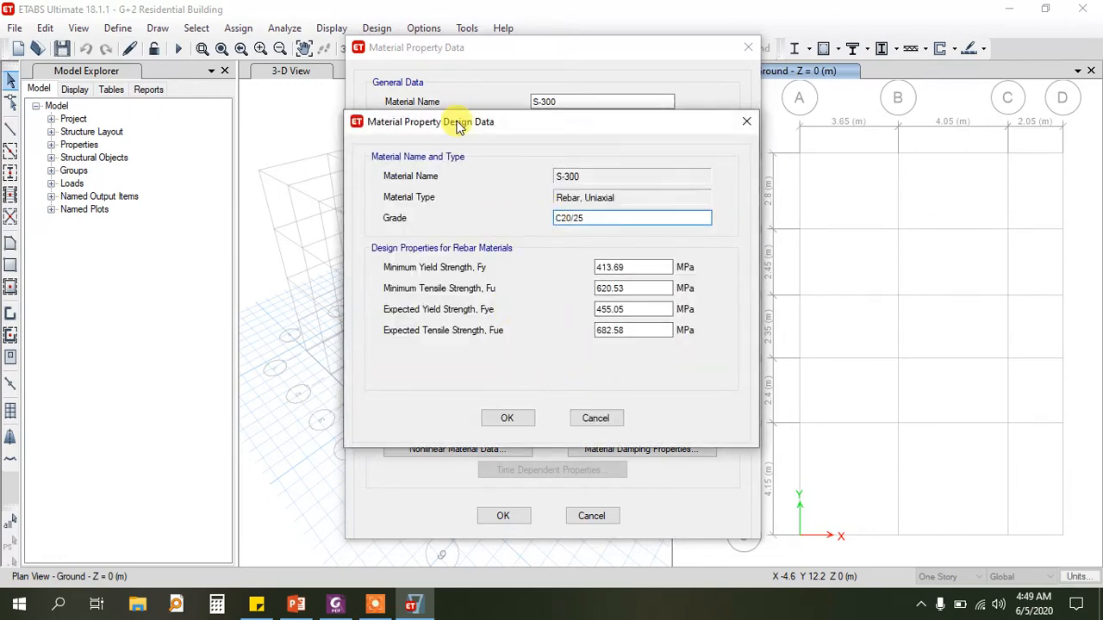
{"action": "left_click_drag", "start_coordinate": [456, 122], "coordinate": [421, 166]}
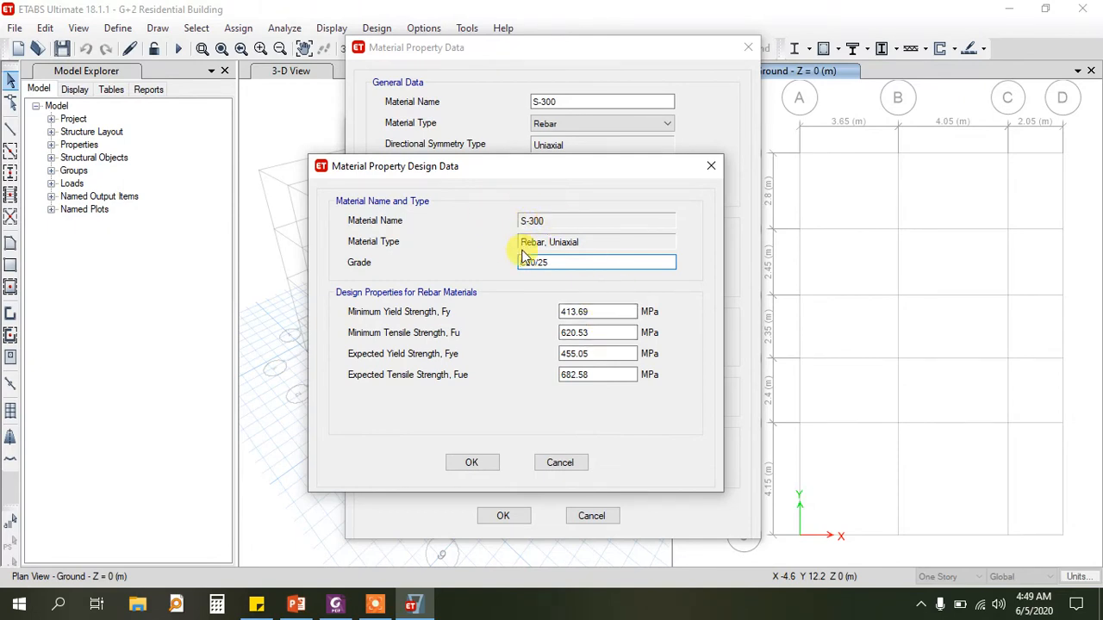
Switch to Foxit PhantomPDF and search Chapter 2 of Ebcs 2 full.pdf for the concrete and steel strength data
{"action": "left_click", "coordinate": [335, 604]}
{"action": "scroll", "coordinate": [461, 345], "scroll_direction": "up", "scroll_amount": 15}
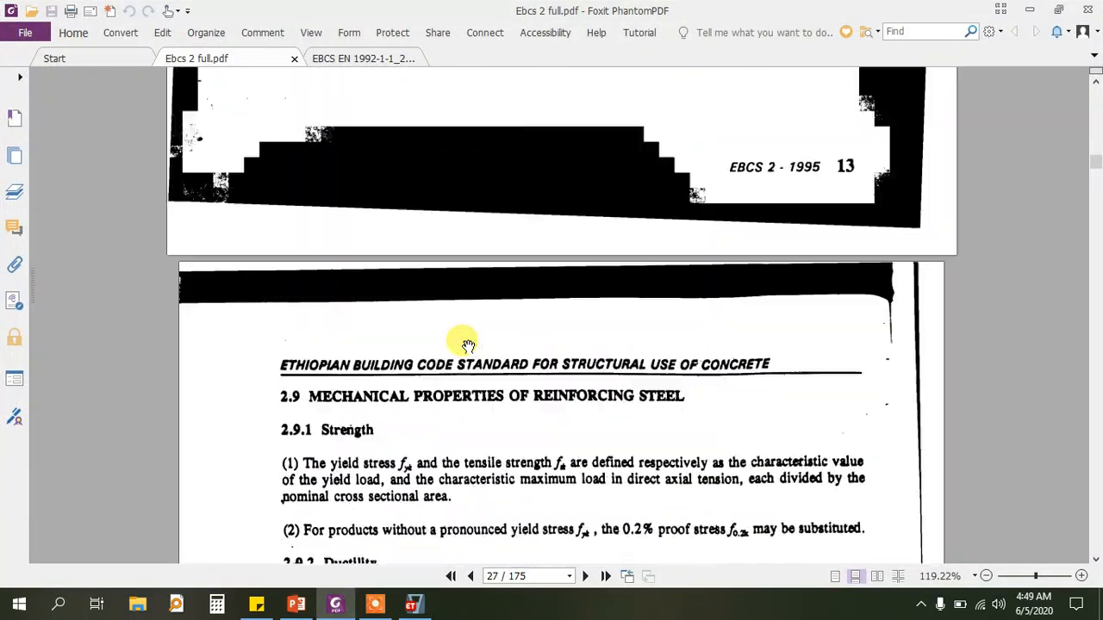
{"action": "scroll", "coordinate": [463, 349], "scroll_direction": "up", "scroll_amount": 15}
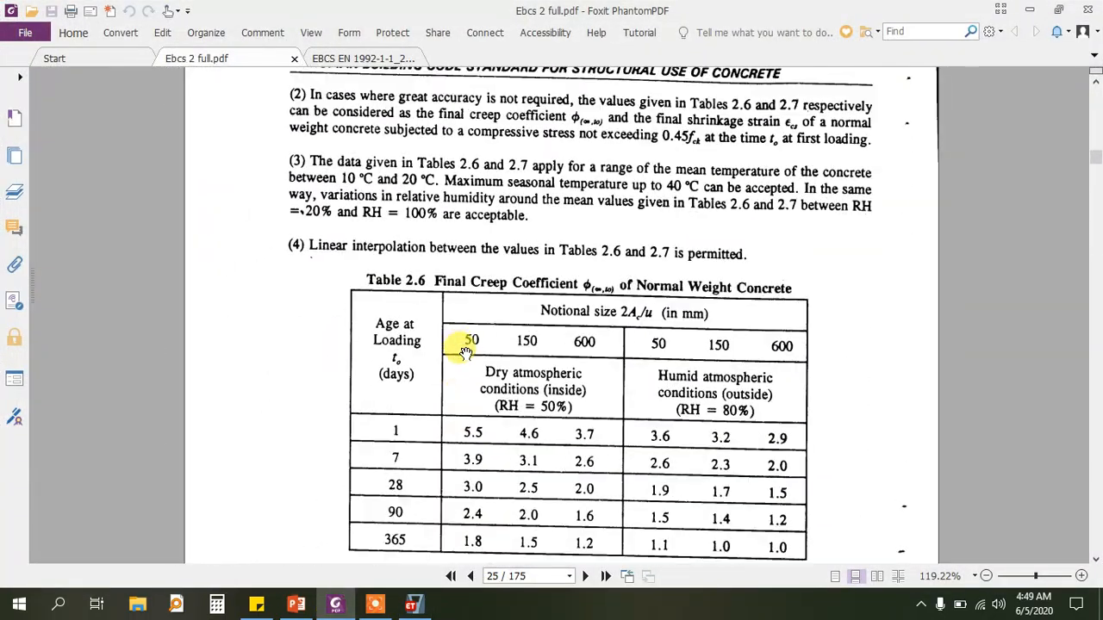
{"action": "scroll", "coordinate": [463, 349], "scroll_direction": "up", "scroll_amount": 12}
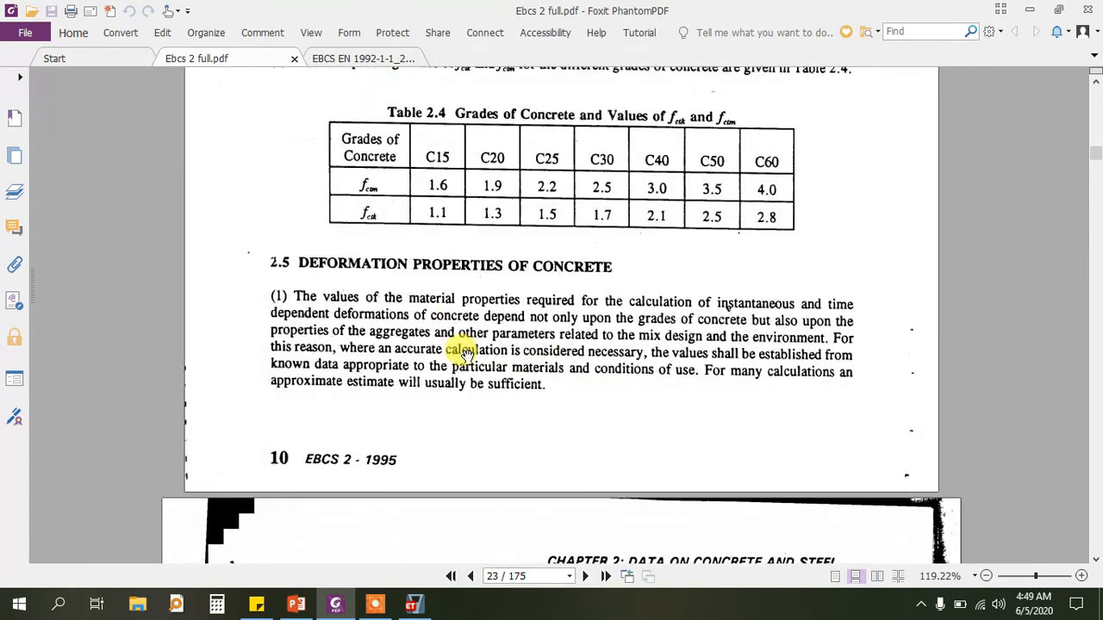
{"action": "scroll", "coordinate": [504, 364], "scroll_direction": "up", "scroll_amount": 12}
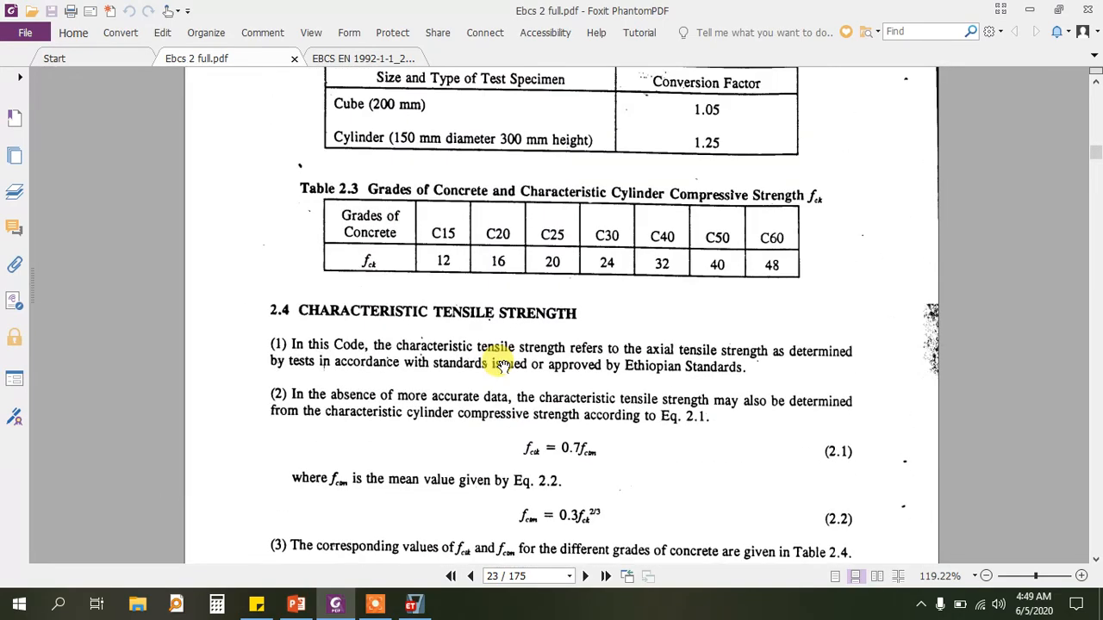
{"action": "scroll", "coordinate": [504, 367], "scroll_direction": "up", "scroll_amount": 8}
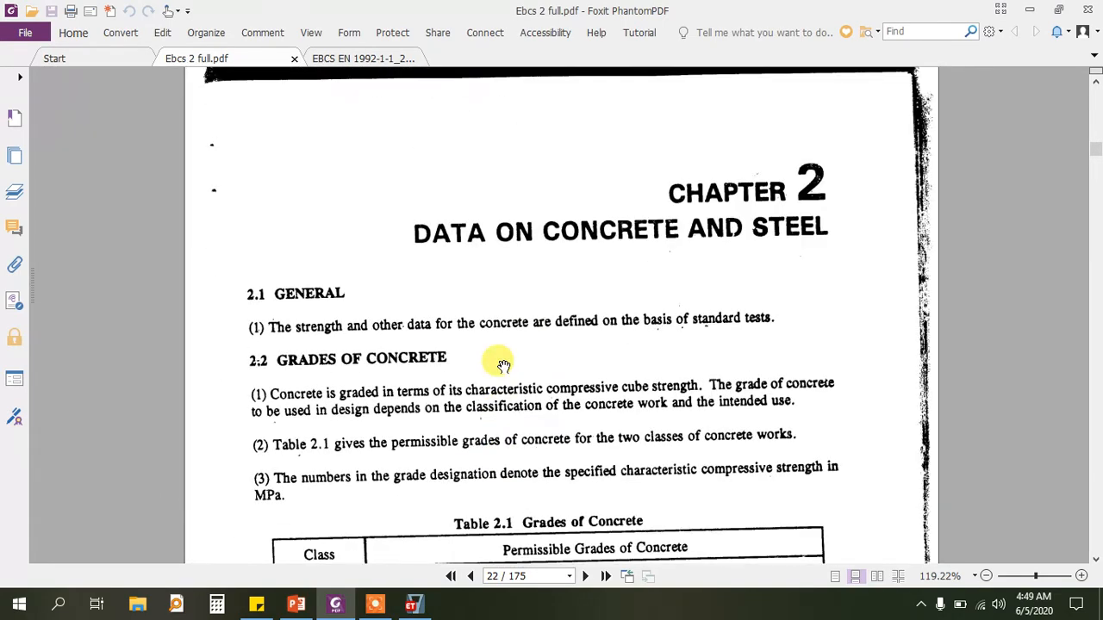
{"action": "scroll", "coordinate": [504, 367], "scroll_direction": "down", "scroll_amount": 4}
{"action": "scroll", "coordinate": [504, 366], "scroll_direction": "down", "scroll_amount": 12}
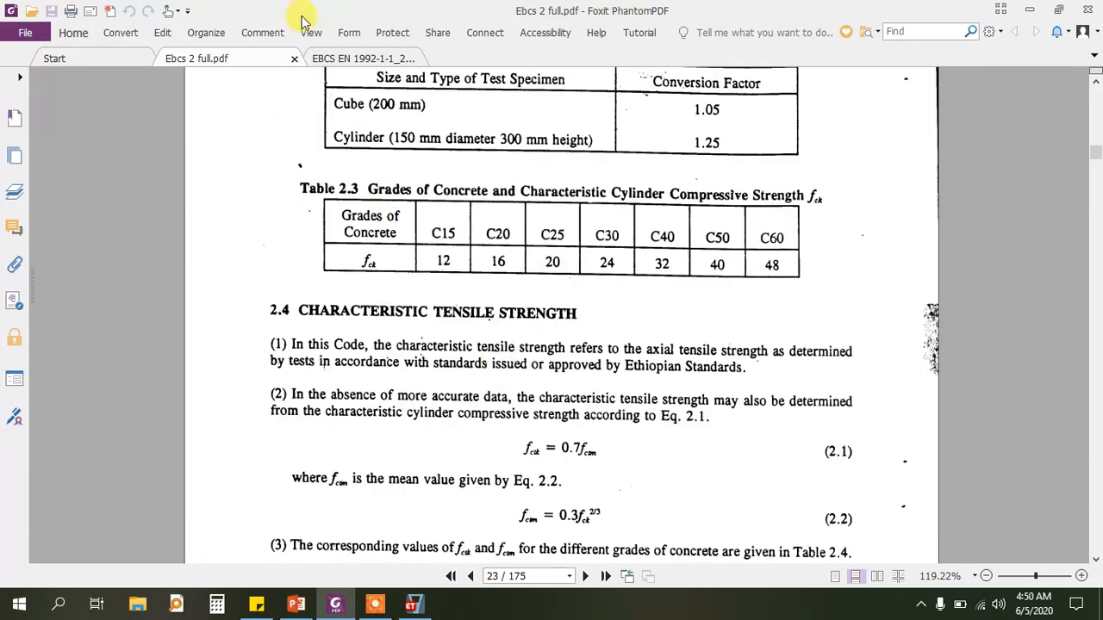
Look up the partial factor for reinforcing steel in Table 2.1N of the EBCS EN 1992-1-1 PDF
{"action": "left_click", "coordinate": [336, 61]}
{"action": "scroll", "coordinate": [457, 358], "scroll_direction": "up", "scroll_amount": 15}
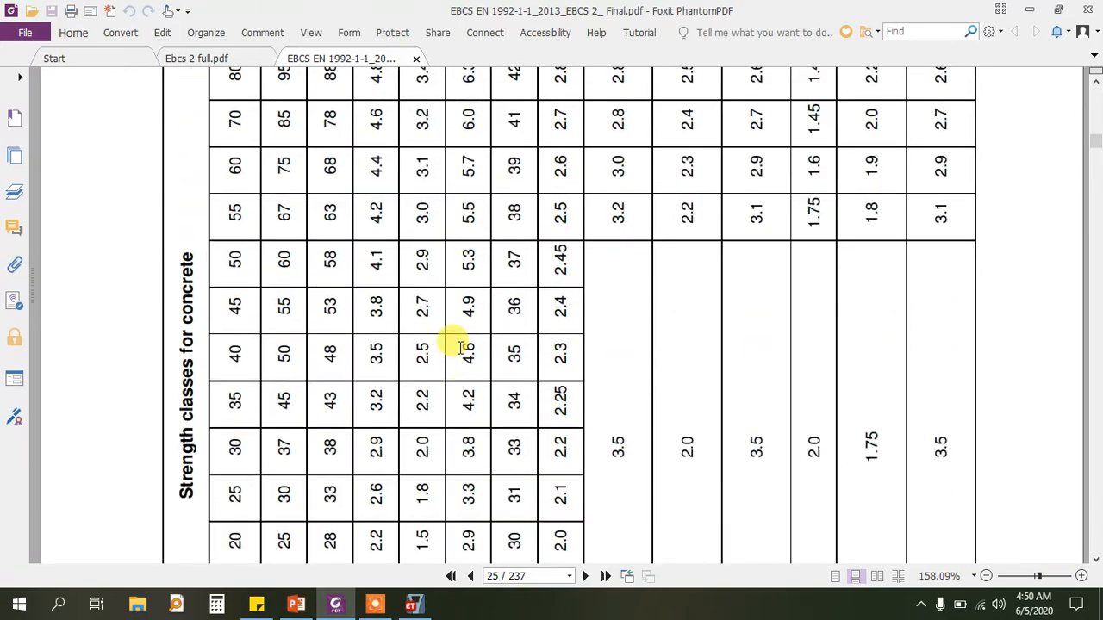
{"action": "scroll", "coordinate": [459, 346], "scroll_direction": "up", "scroll_amount": 5}
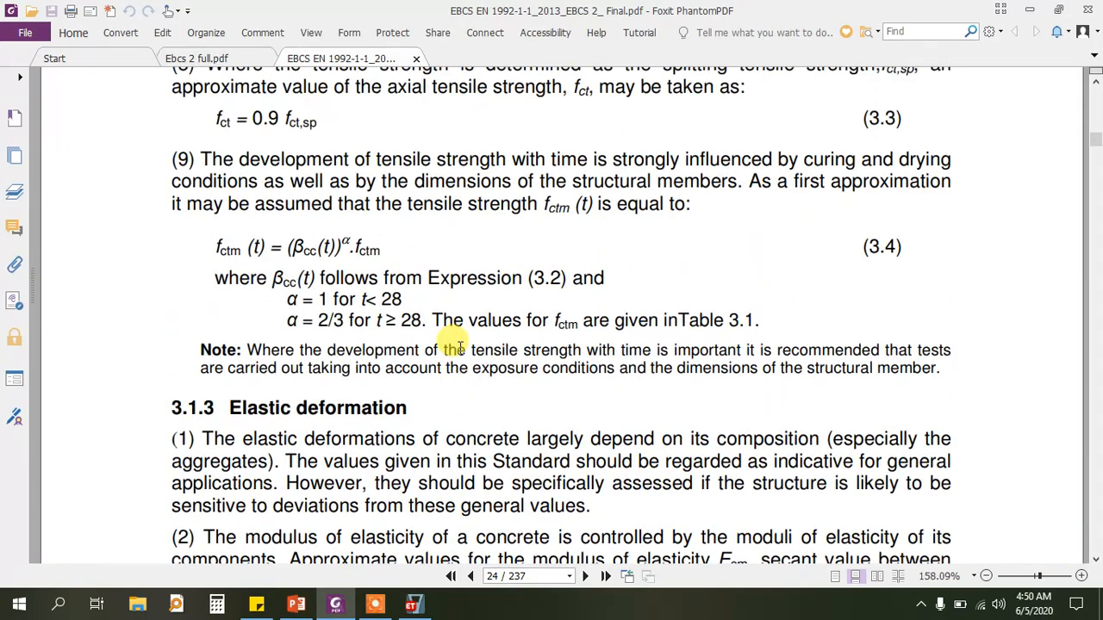
{"action": "scroll", "coordinate": [444, 256], "scroll_direction": "up", "scroll_amount": 20}
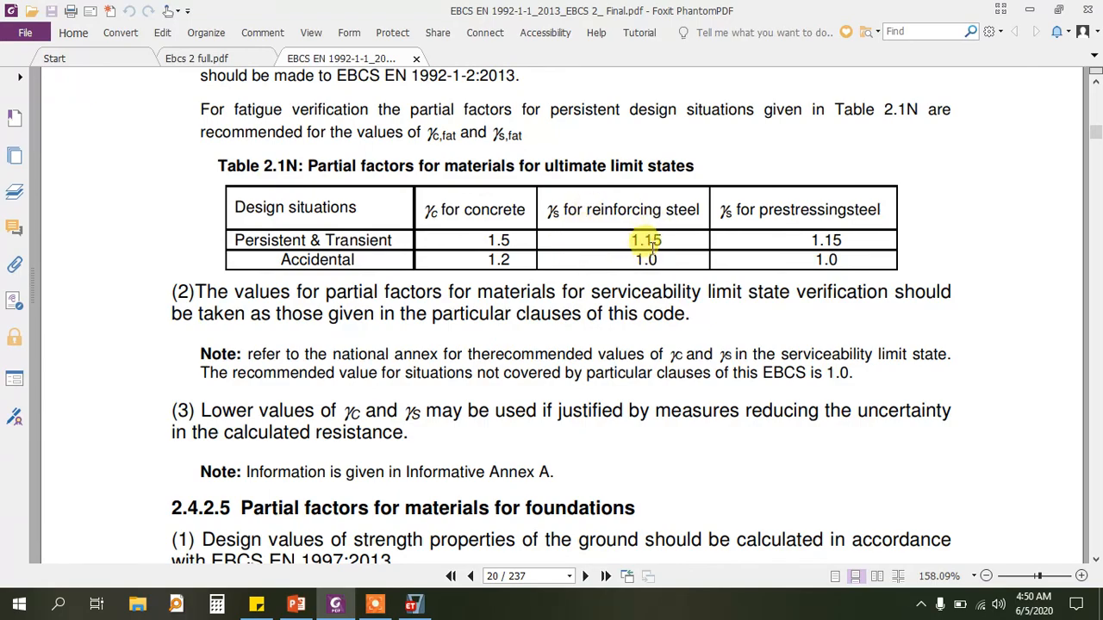
{"action": "scroll", "coordinate": [637, 245], "scroll_direction": "down", "scroll_amount": 5}
{"action": "scroll", "coordinate": [620, 229], "scroll_direction": "up", "scroll_amount": 5}
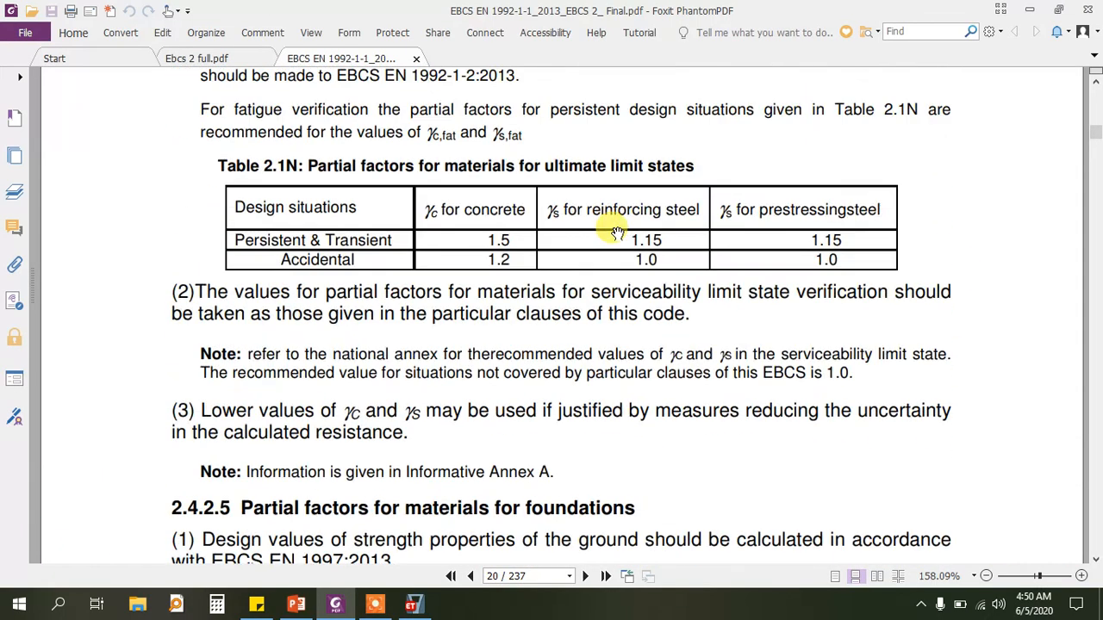
{"action": "left_click", "coordinate": [336, 605]}
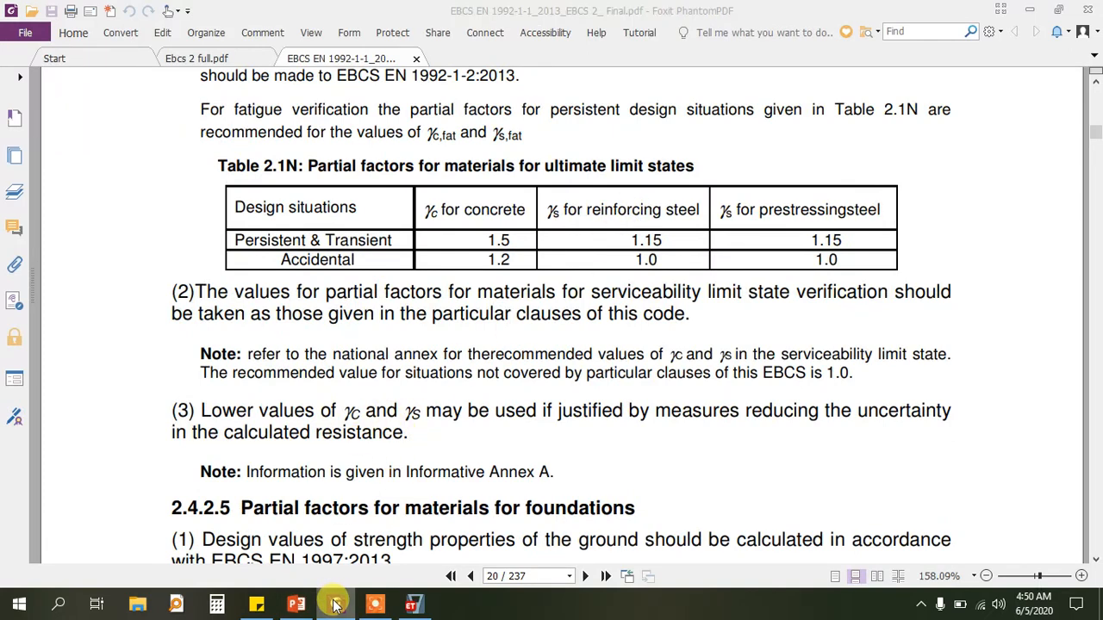
Back in ETABS, set the S-300 minimum yield strength to 300/1.15 MPa
{"action": "left_click_drag", "start_coordinate": [610, 310], "coordinate": [480, 313]}
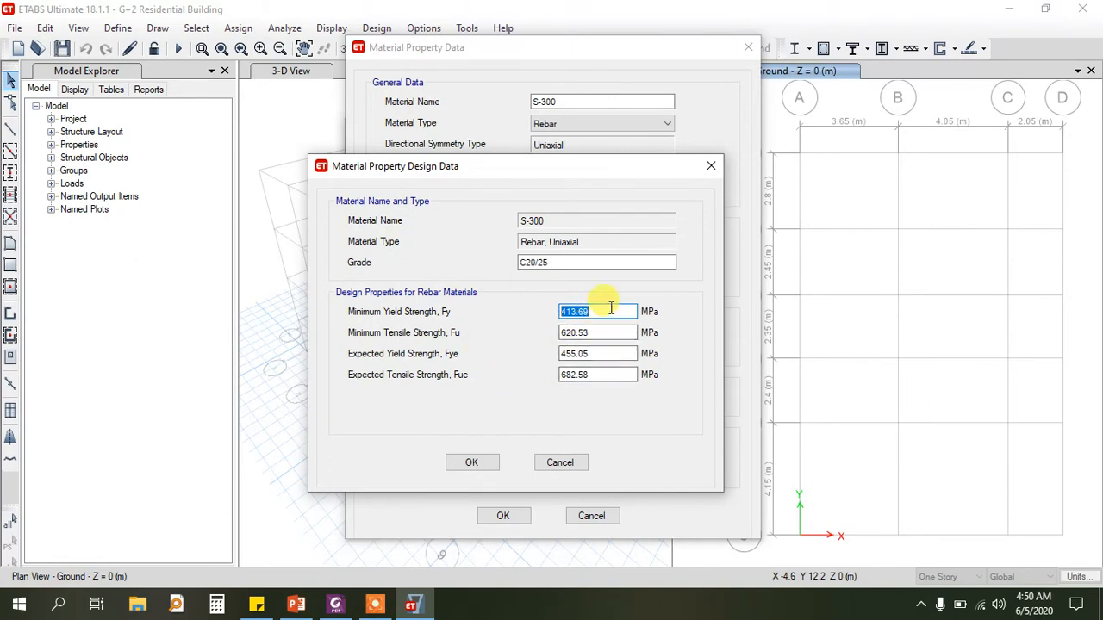
{"action": "type", "text": "=300/1.15"}
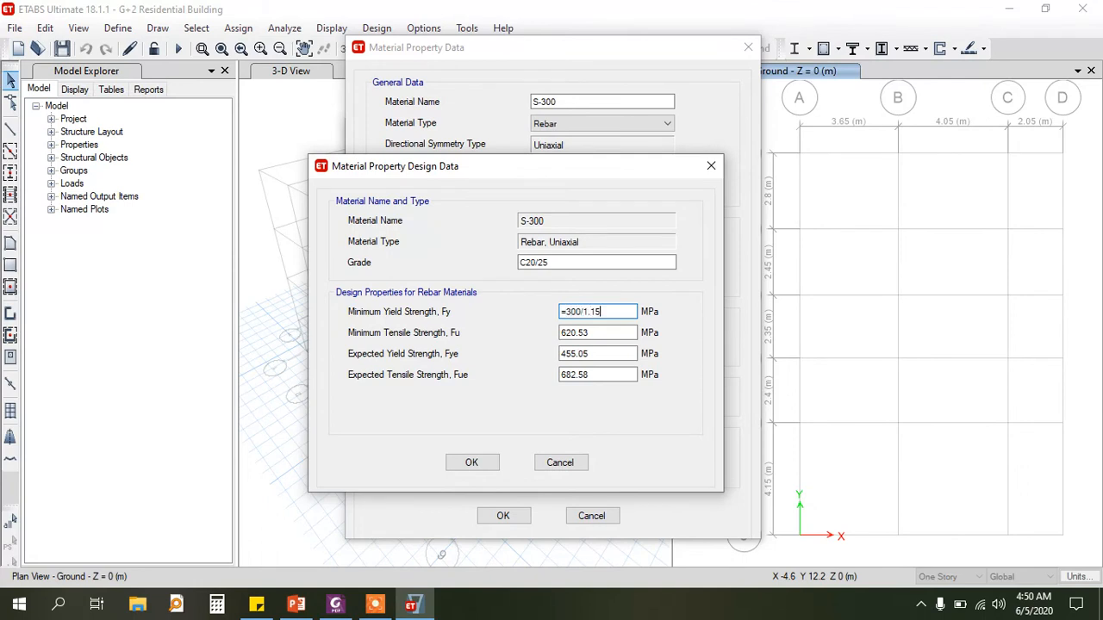
{"action": "left_click", "coordinate": [591, 331]}
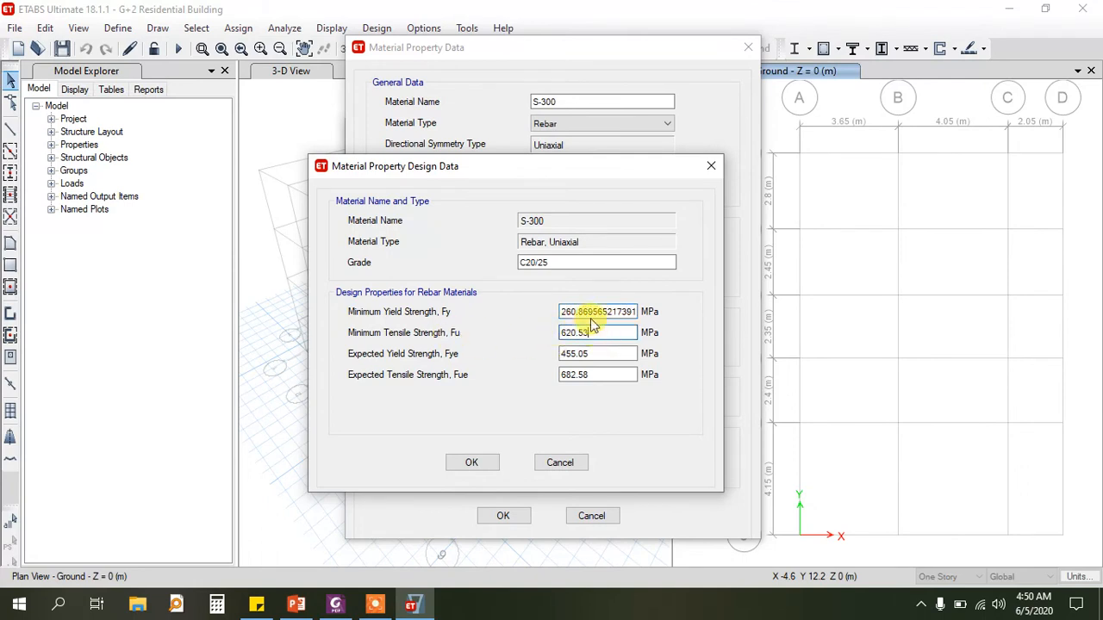
{"action": "left_click_drag", "start_coordinate": [562, 313], "coordinate": [661, 324]}
{"action": "key", "text": "BackSpace"}
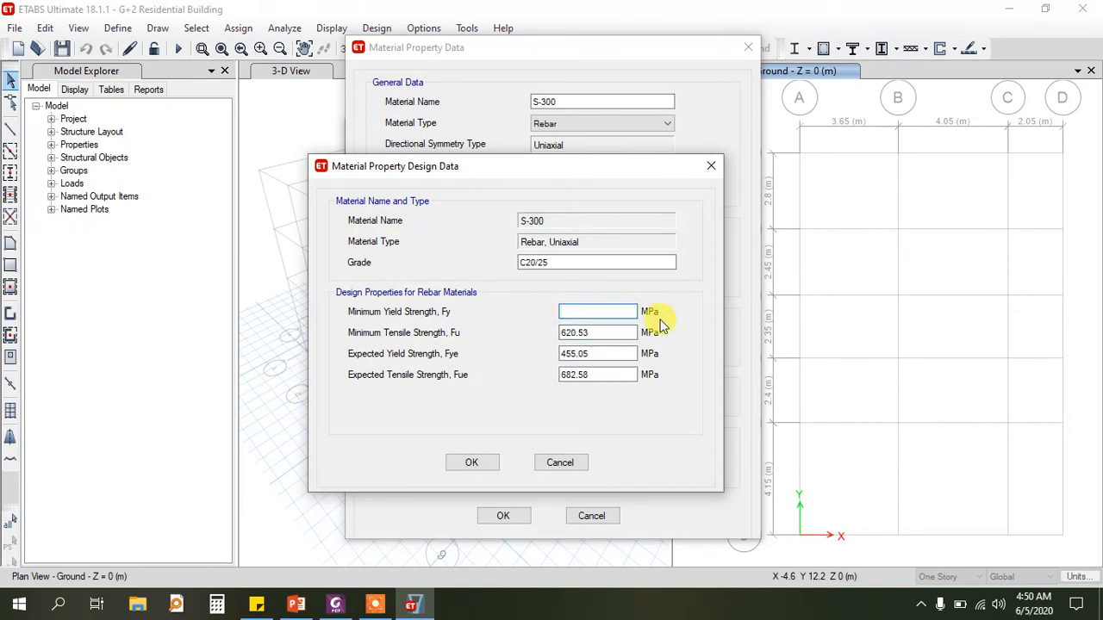
{"action": "type", "text": "300/"}
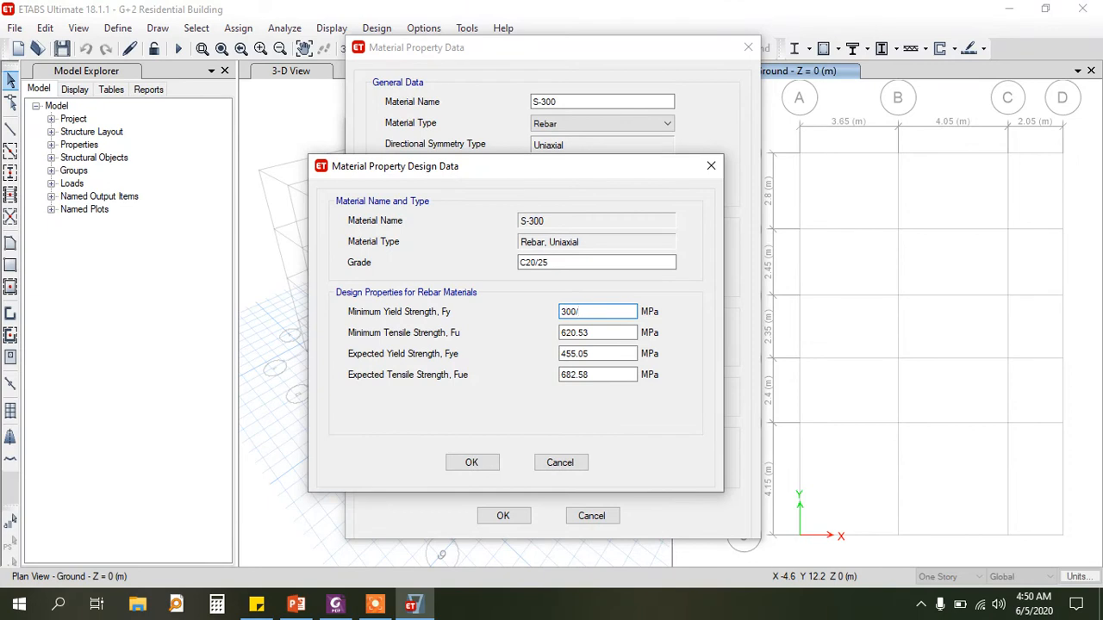
{"action": "type", "text": "1.15"}
{"action": "key", "text": "Tab"}
{"action": "left_click_drag", "start_coordinate": [560, 312], "coordinate": [574, 312]}
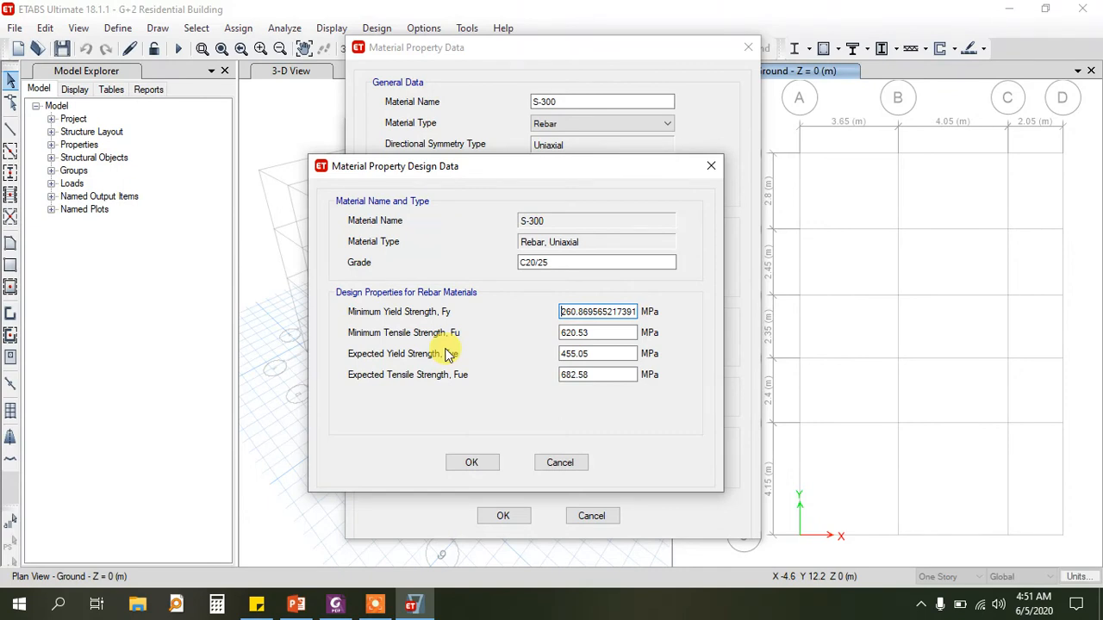
Set the S-300 minimum tensile strength to 300 MPa and its expected yield strength to 260 MPa
{"action": "key", "text": "Tab"}
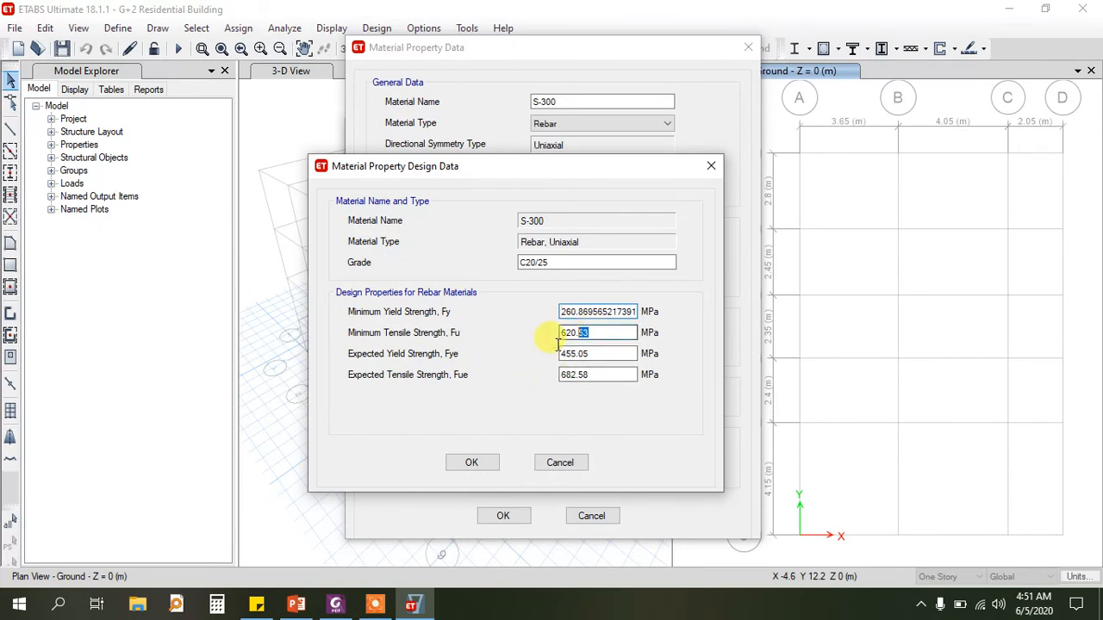
{"action": "type", "text": "300"}
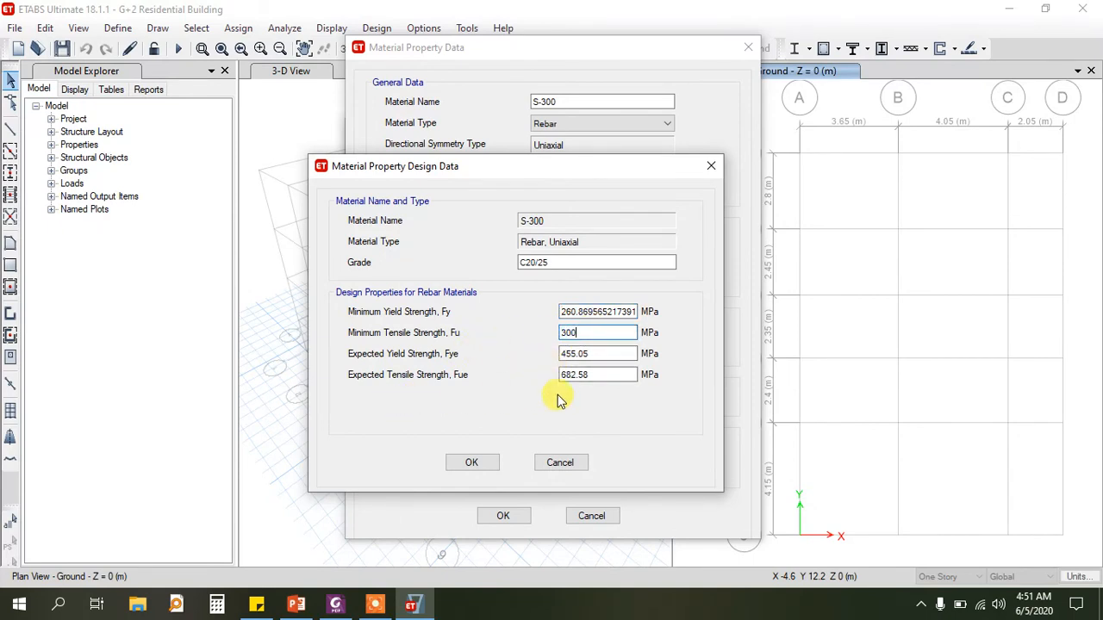
{"action": "key", "text": "Tab"}
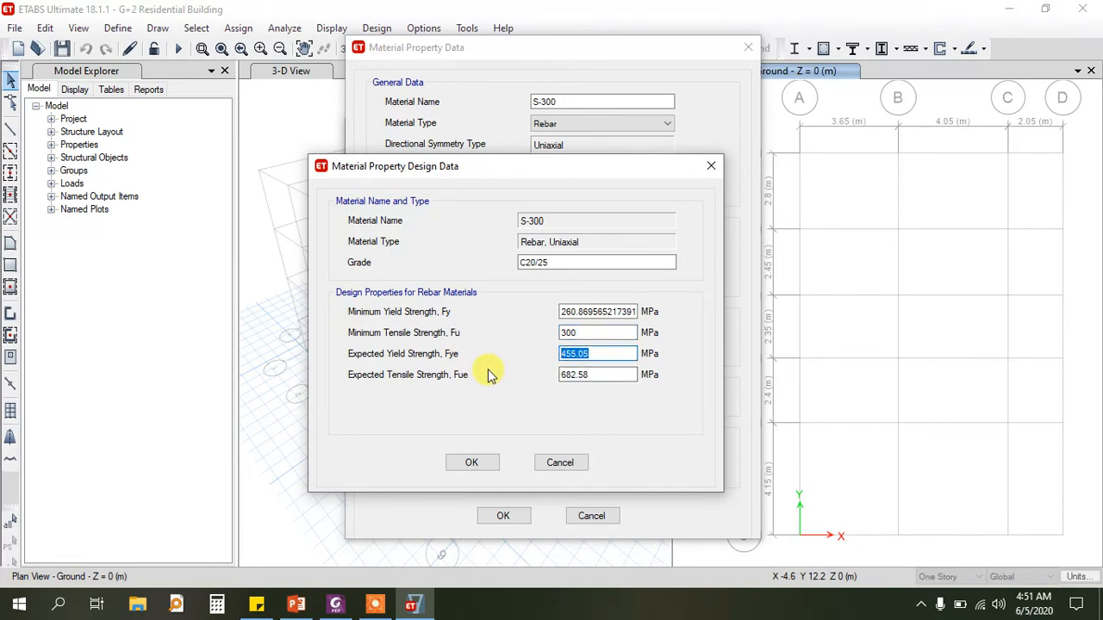
{"action": "type", "text": "260"}
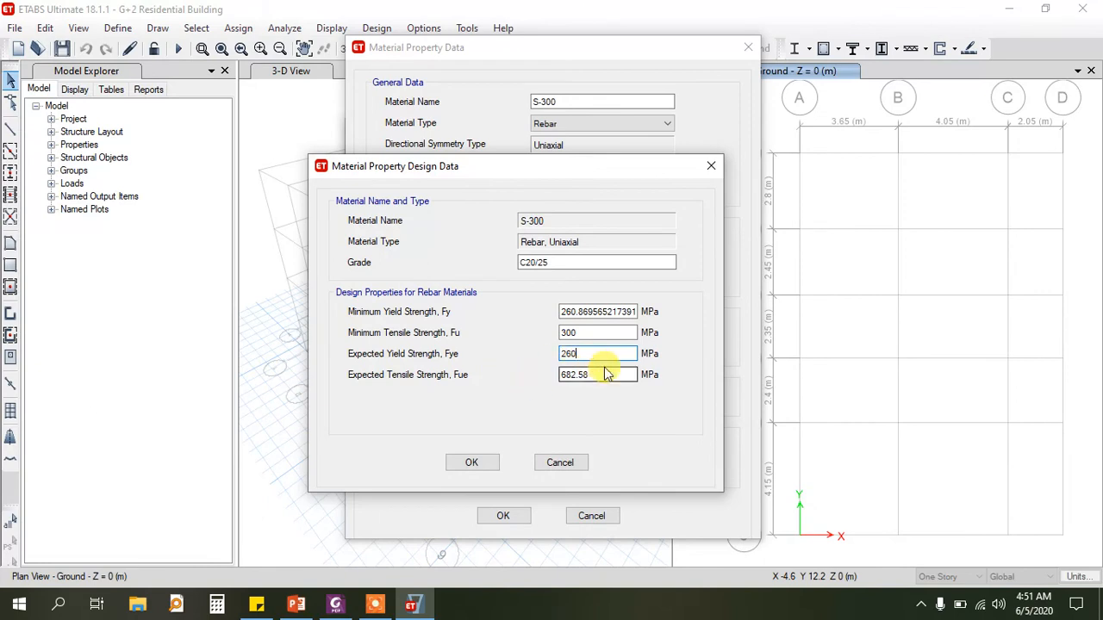
Set the S-300 expected tensile strength to 300 MPa and accept the design data and the material definition
{"action": "left_click_drag", "start_coordinate": [591, 374], "coordinate": [500, 388]}
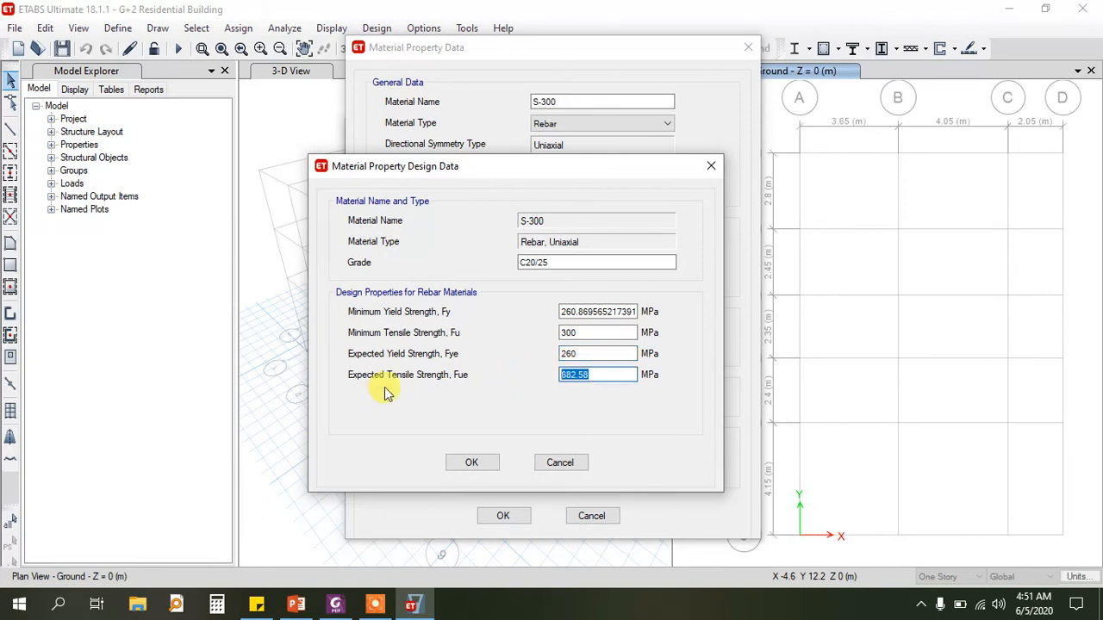
{"action": "type", "text": "300"}
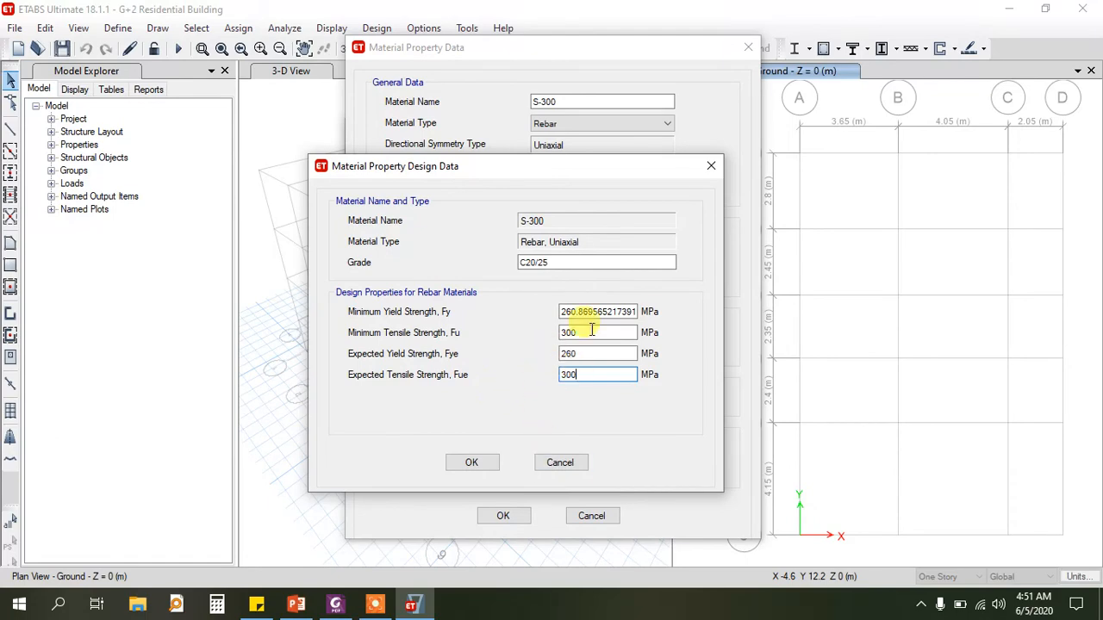
{"action": "left_click", "coordinate": [468, 463]}
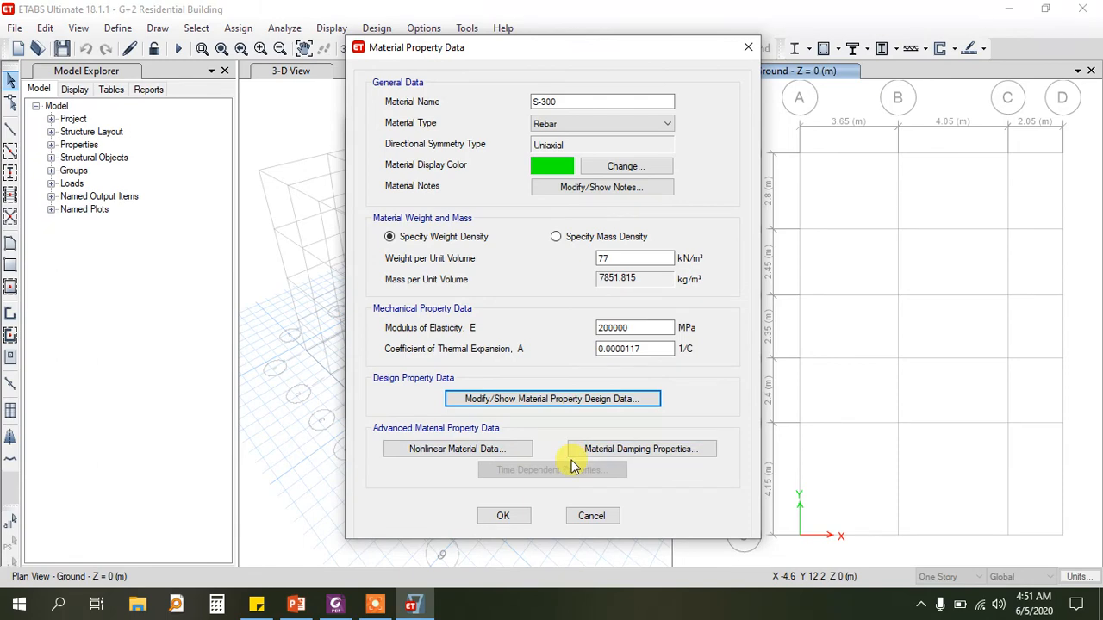
{"action": "left_click", "coordinate": [502, 517]}
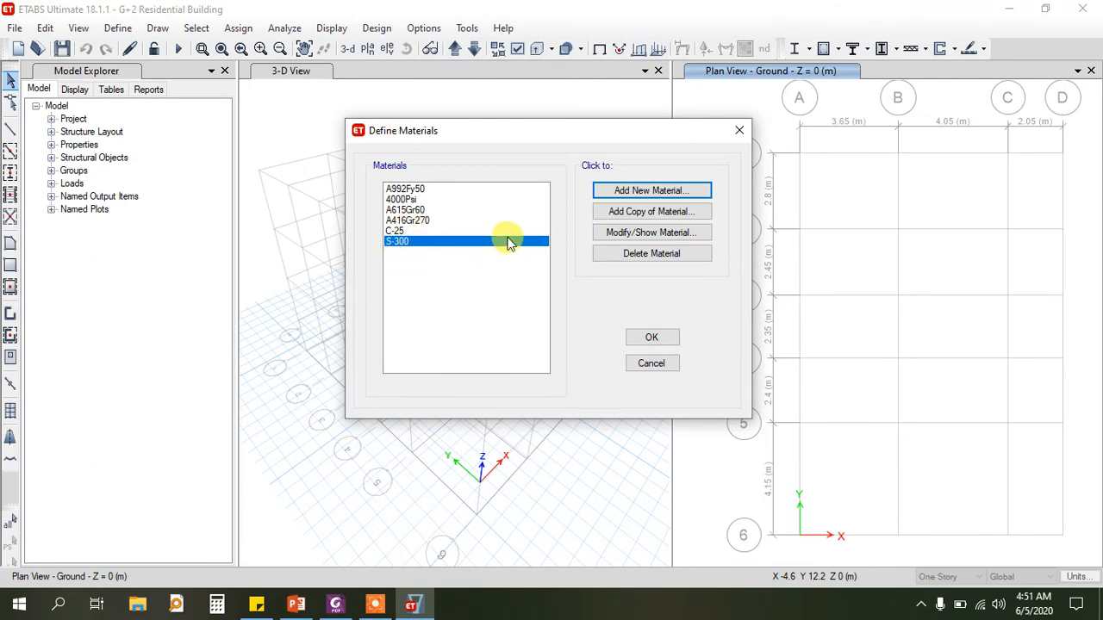
Add a copy of the S-300 rebar material and name it S-400
{"action": "left_click", "coordinate": [652, 212]}
{"action": "left_click_drag", "start_coordinate": [500, 7], "coordinate": [504, 59]}
{"action": "left_click_drag", "start_coordinate": [560, 101], "coordinate": [448, 101]}
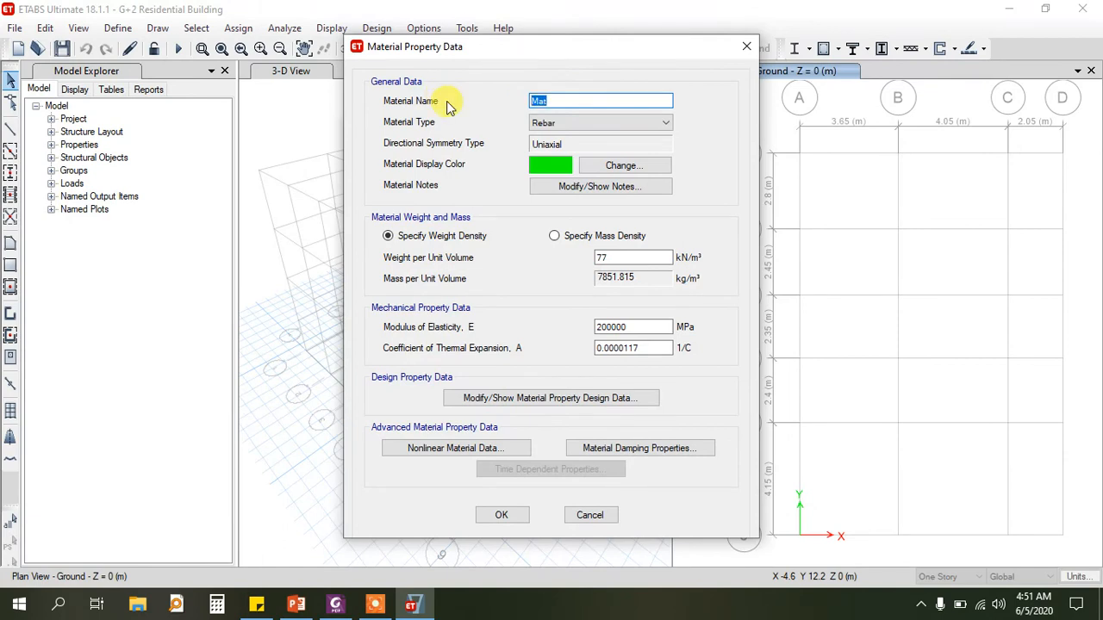
{"action": "type", "text": "S-400"}
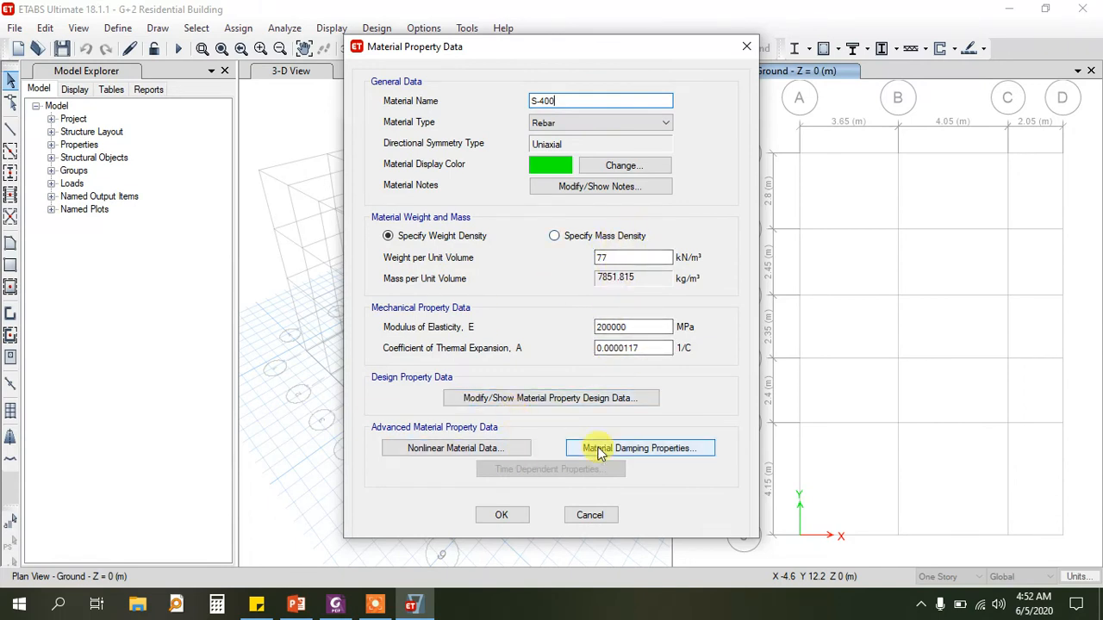
Set the S-400 rebar's minimum yield strength to 400/1.15 MPa and its minimum tensile strength to 400 MPa
{"action": "left_click", "coordinate": [585, 400]}
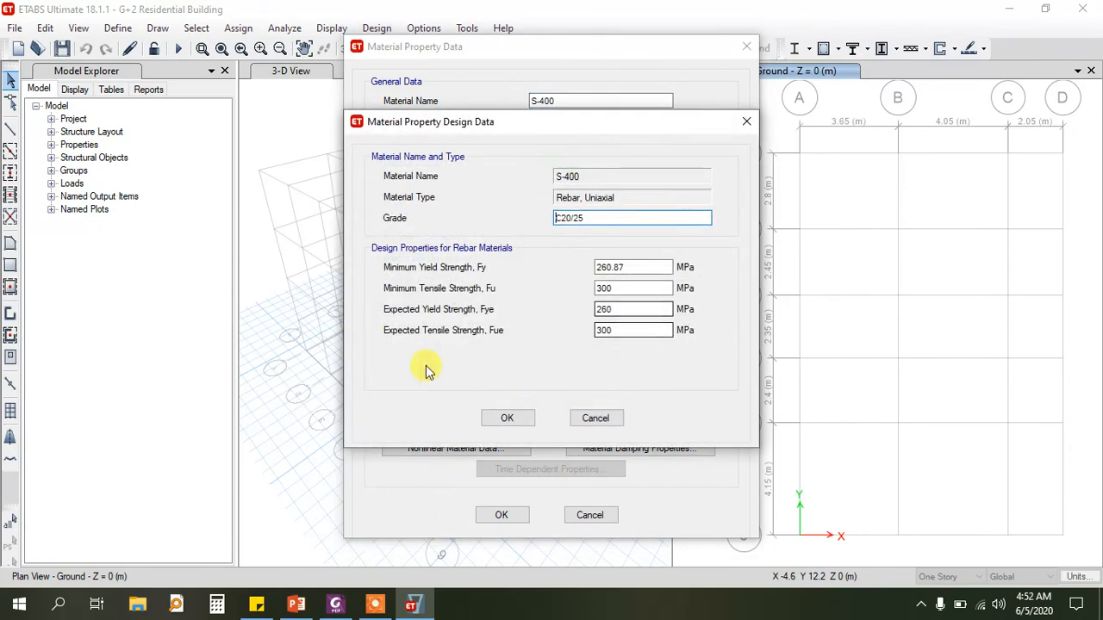
{"action": "left_click_drag", "start_coordinate": [638, 267], "coordinate": [533, 268]}
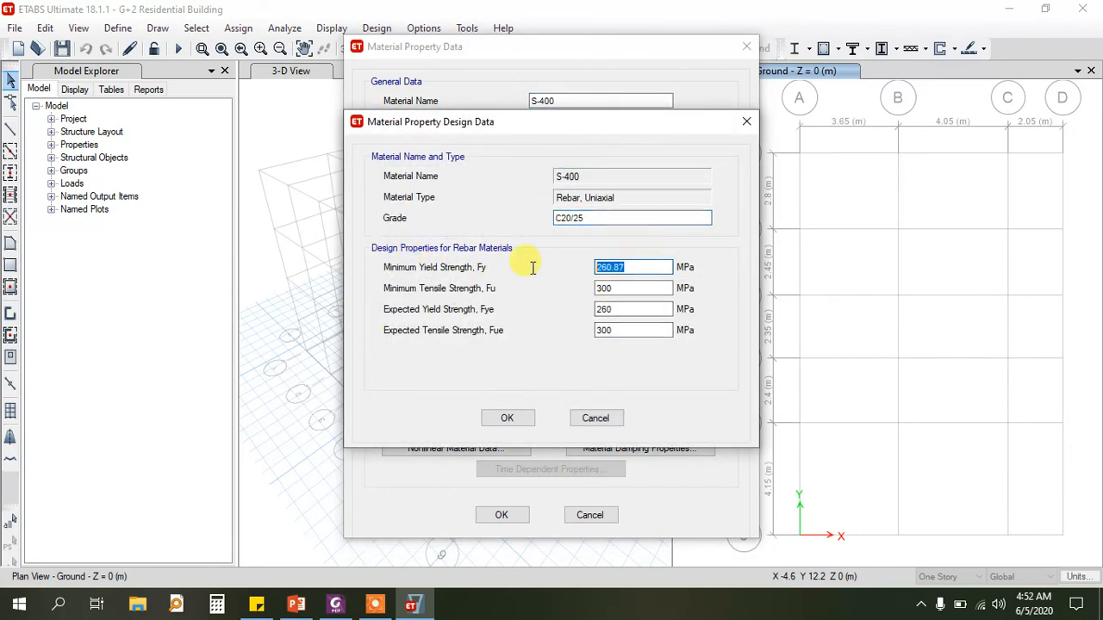
{"action": "type", "text": "400/1.15"}
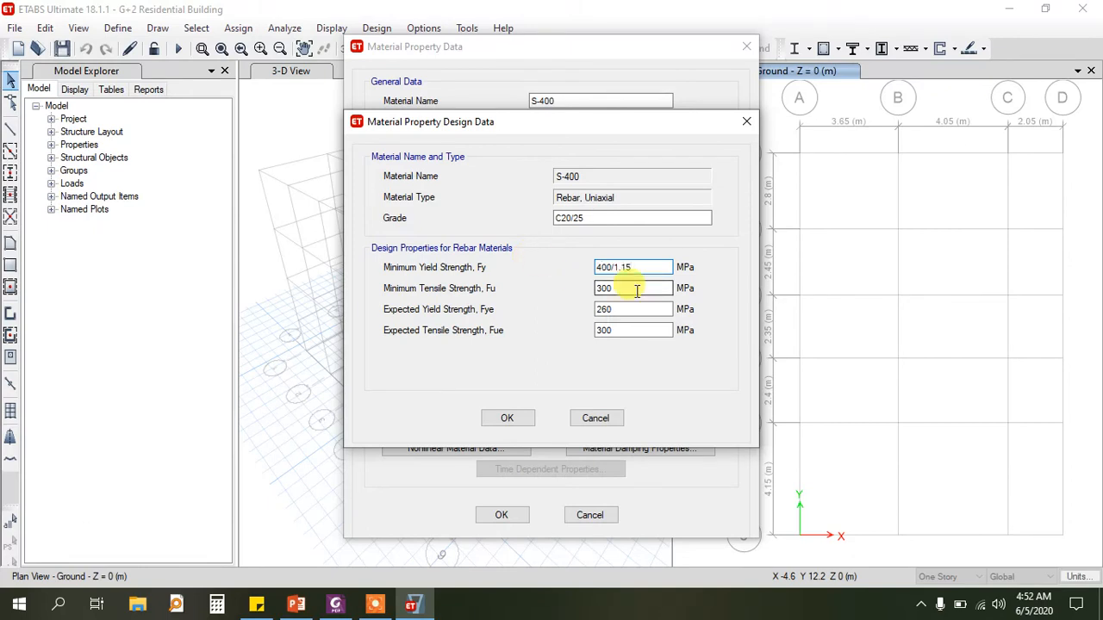
{"action": "left_click_drag", "start_coordinate": [639, 289], "coordinate": [501, 294]}
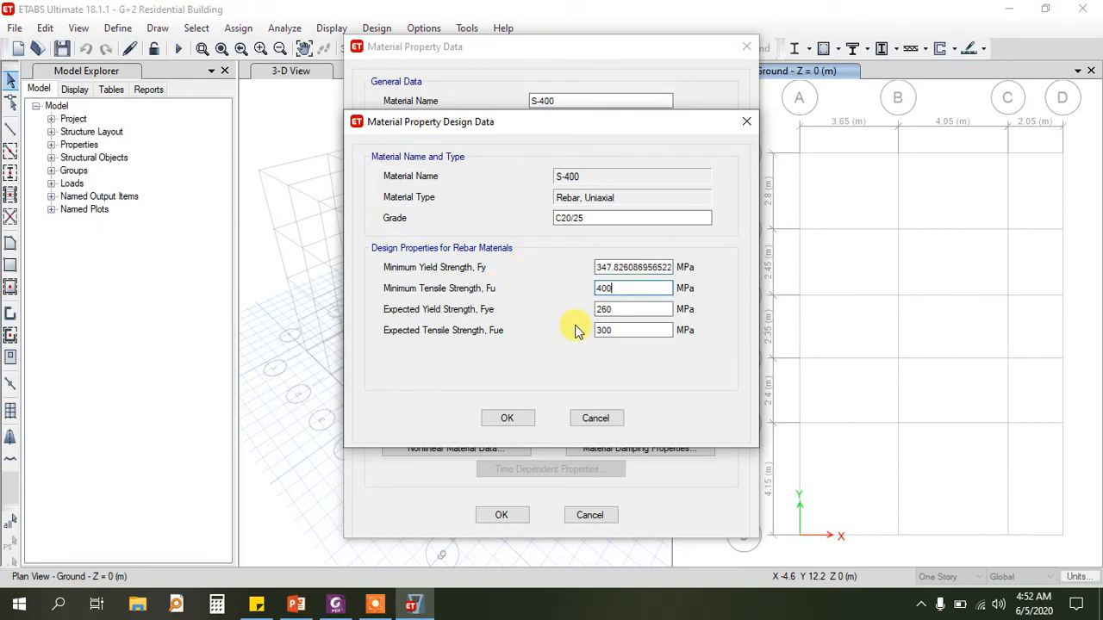
{"action": "type", "text": "400"}
Set the S-400 expected yield strength to 348 MPa and expected tensile strength to 400 MPa, and accept the material definition
{"action": "left_click_drag", "start_coordinate": [630, 309], "coordinate": [547, 315]}
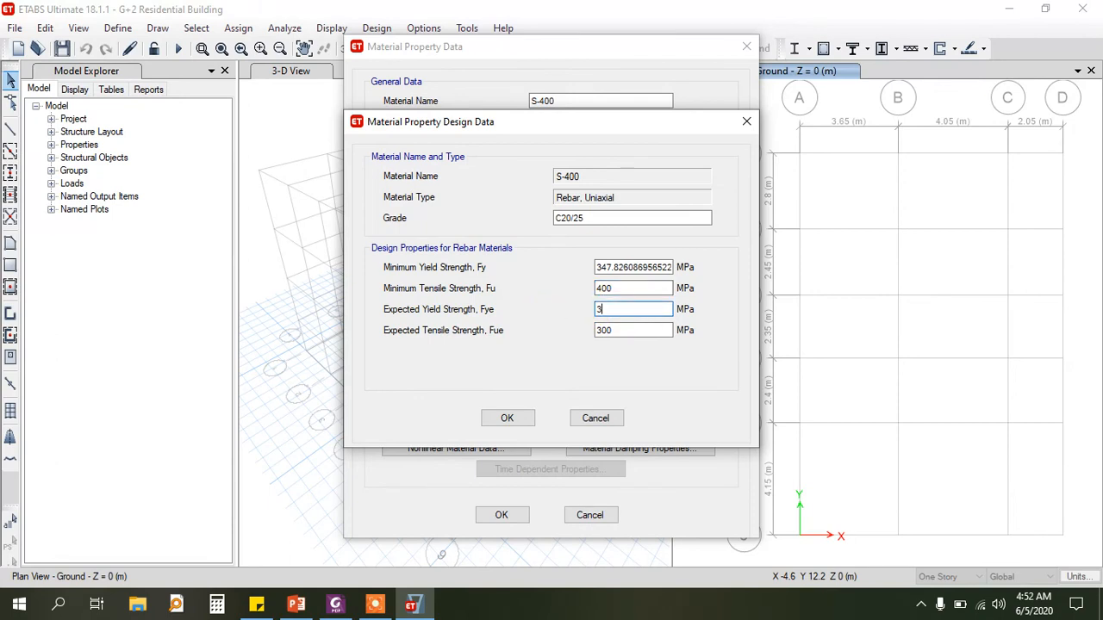
{"action": "type", "text": "348"}
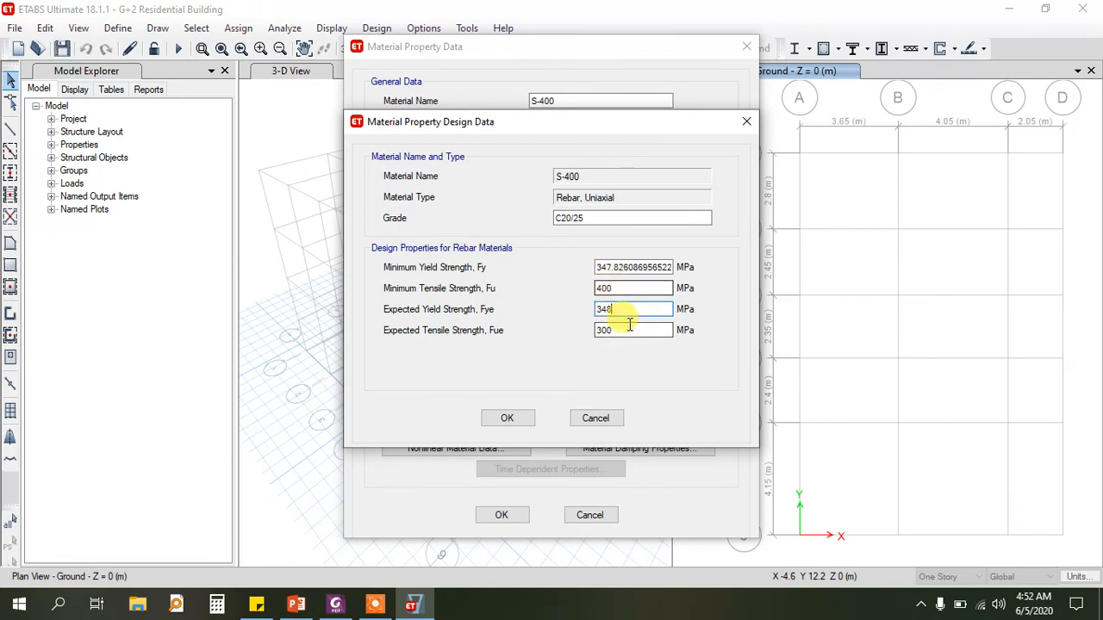
{"action": "left_click", "coordinate": [635, 331]}
{"action": "left_click_drag", "start_coordinate": [558, 335], "coordinate": [512, 339]}
{"action": "type", "text": "4"}
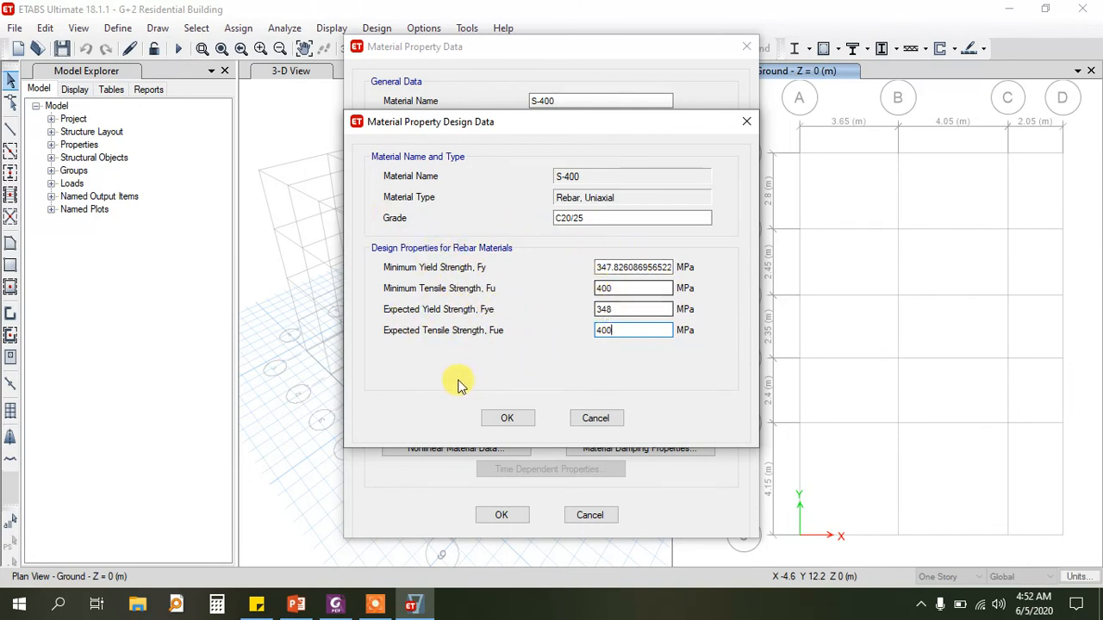
{"action": "left_click", "coordinate": [506, 418]}
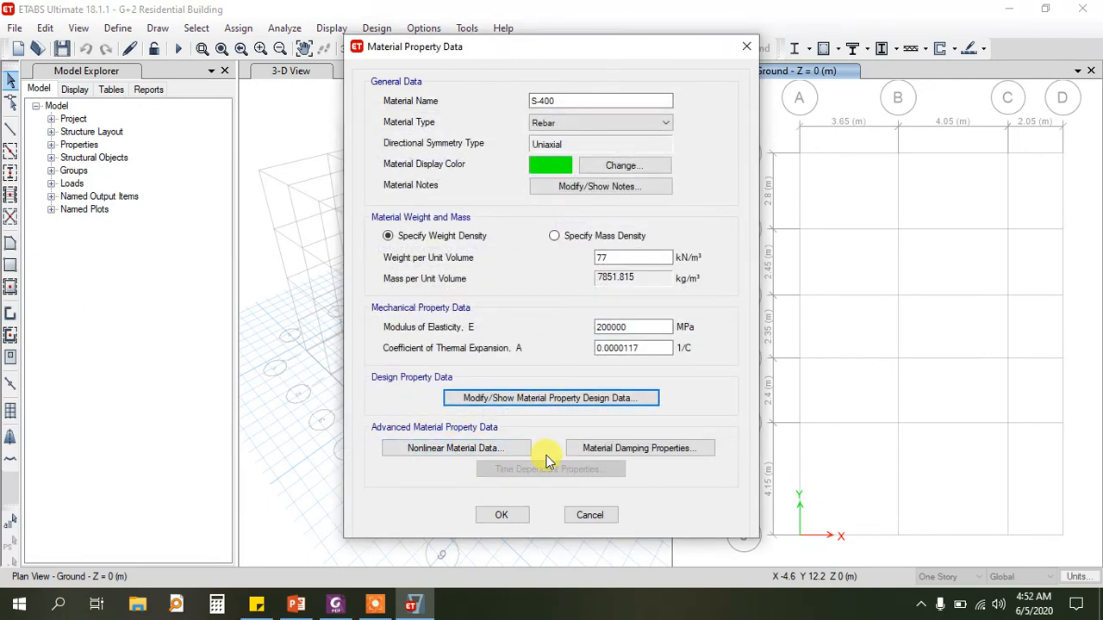
{"action": "left_click", "coordinate": [510, 515]}
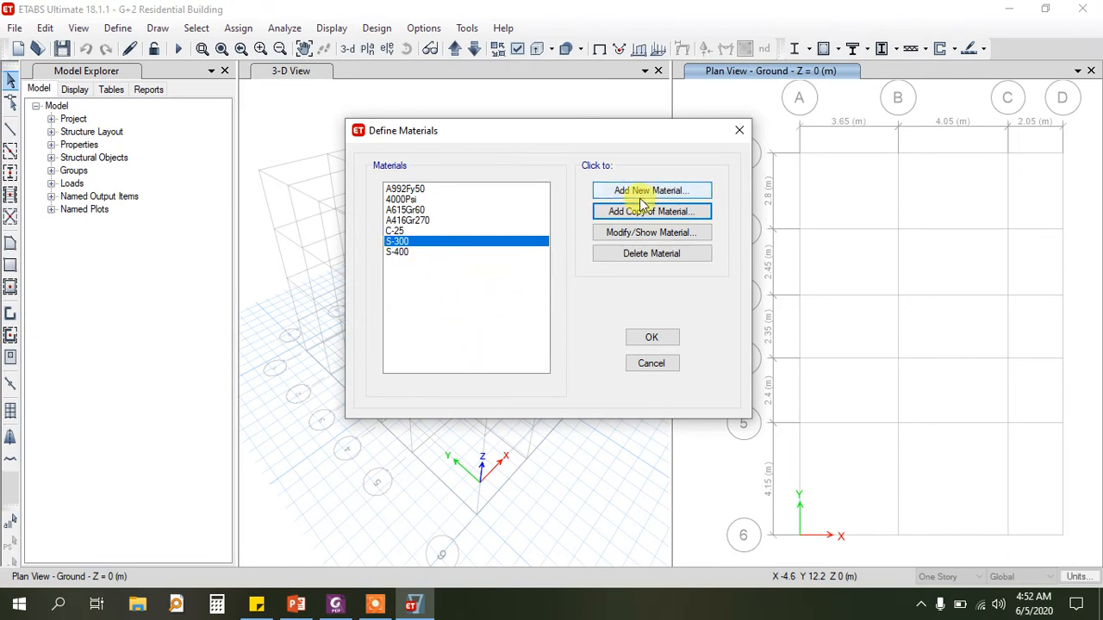
Review the S-300 material's property data without changing it, and accept the list of defined materials
{"action": "left_click", "coordinate": [613, 235]}
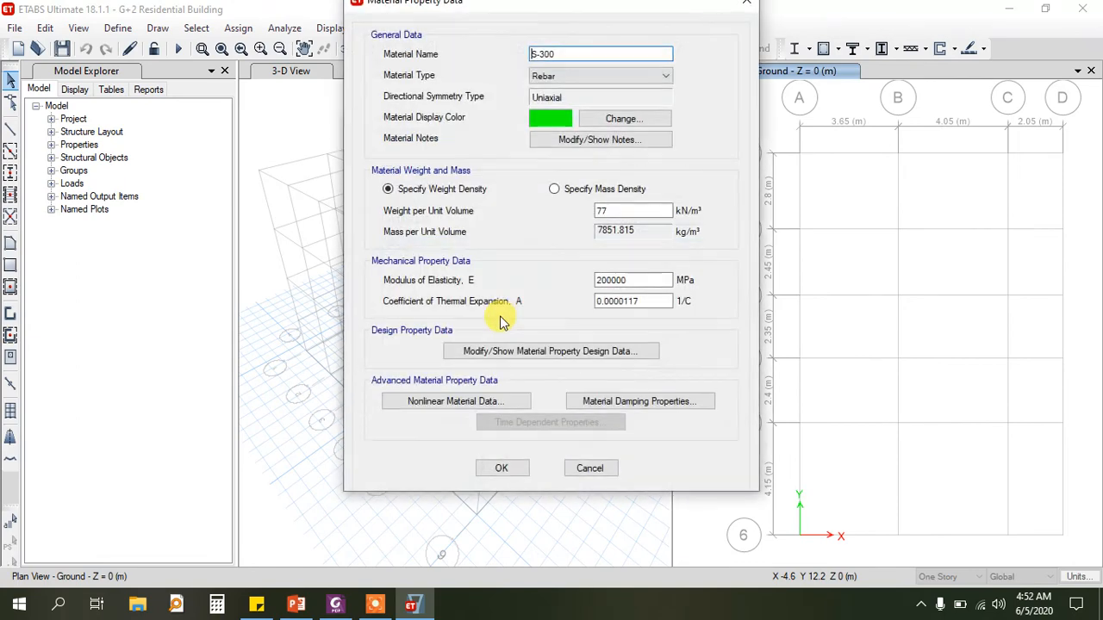
{"action": "left_click_drag", "start_coordinate": [500, 7], "coordinate": [483, 46]}
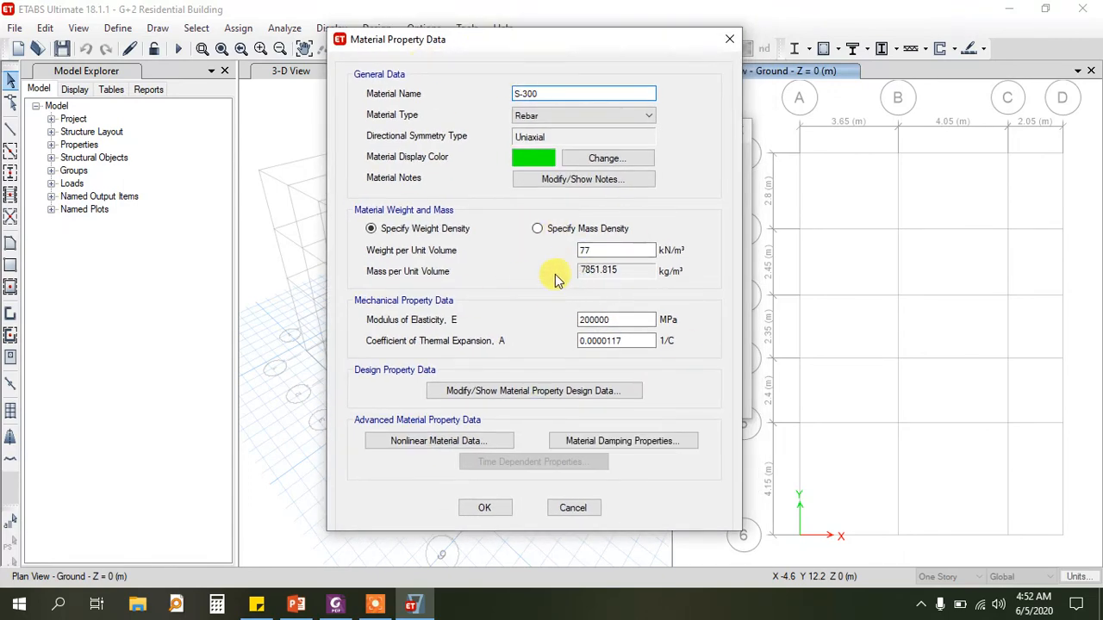
{"action": "left_click", "coordinate": [729, 38]}
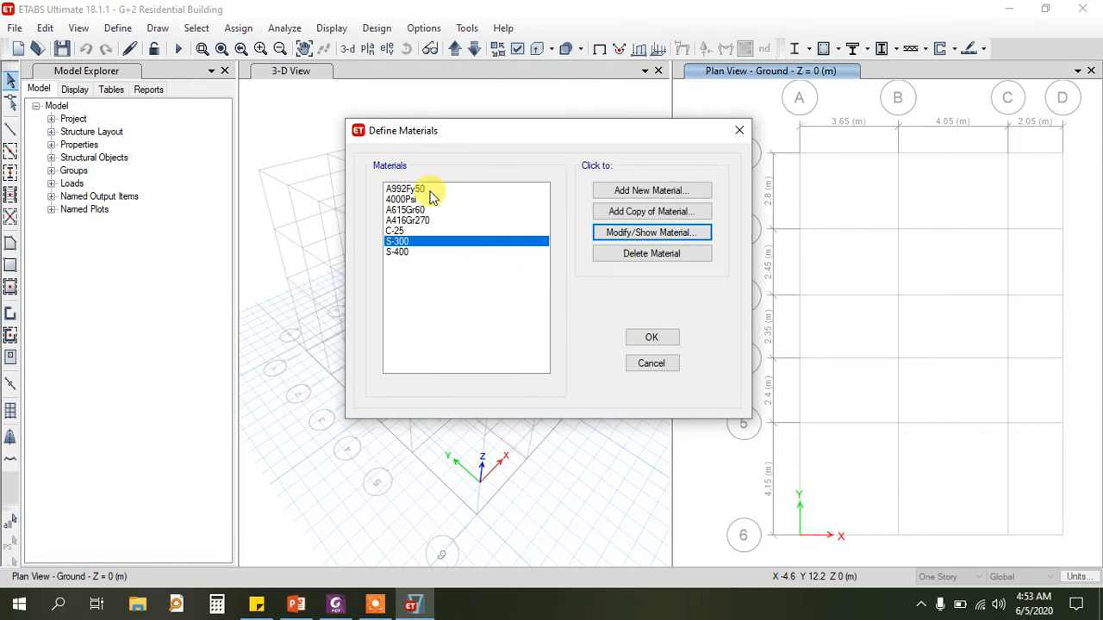
{"action": "left_click_drag", "start_coordinate": [405, 132], "coordinate": [400, 134]}
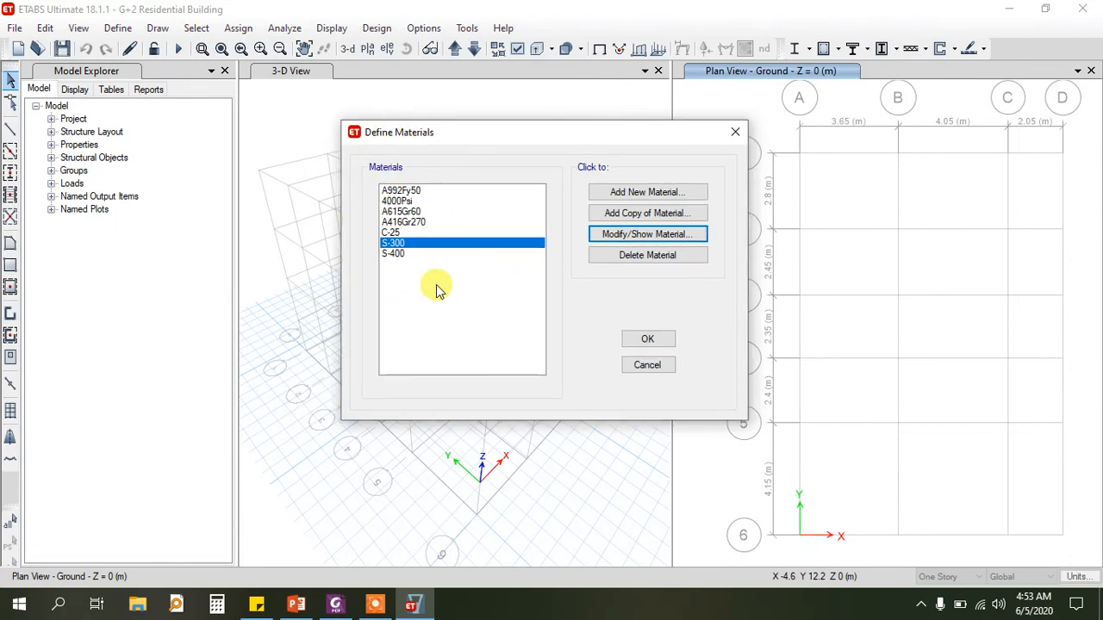
{"action": "left_click", "coordinate": [651, 342]}
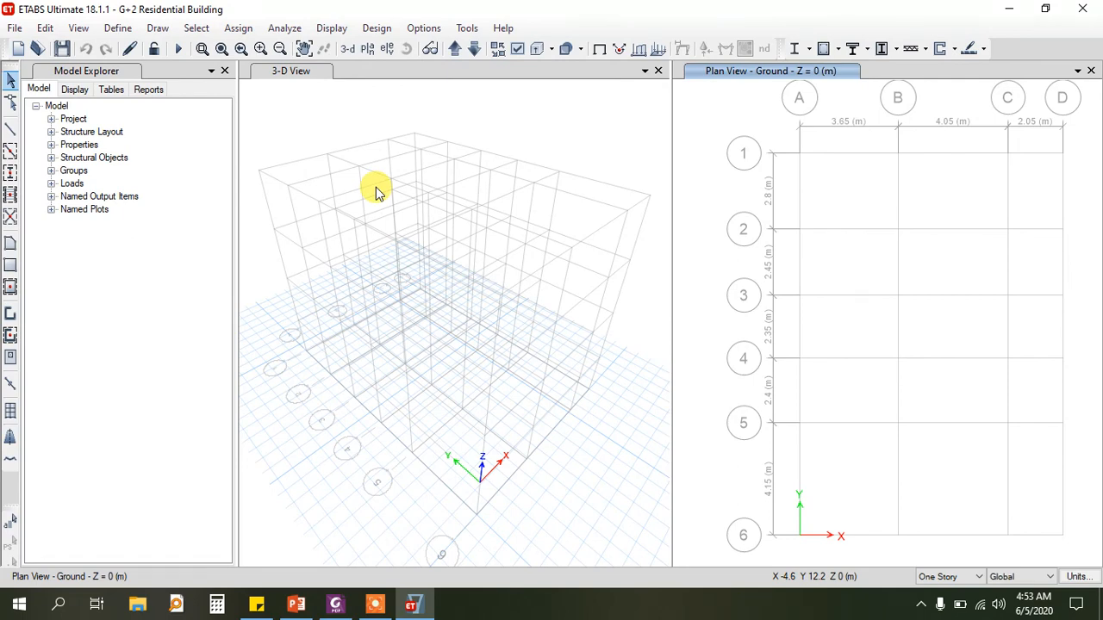
Save the G+2 Residential Building model and minimize the program window
{"action": "left_click", "coordinate": [14, 28]}
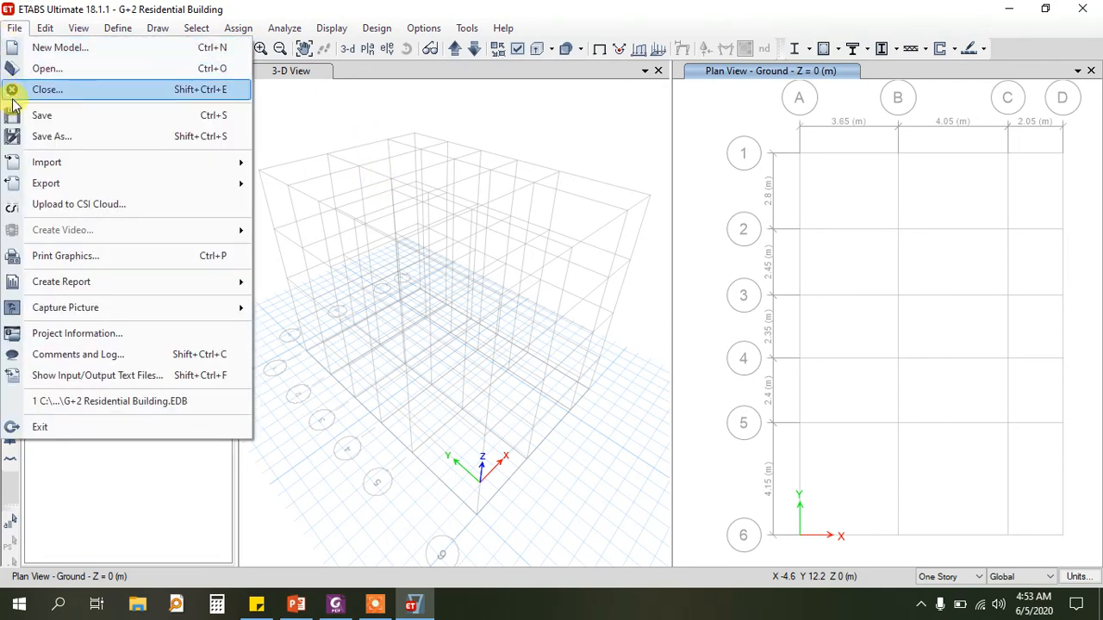
{"action": "left_click", "coordinate": [40, 113]}
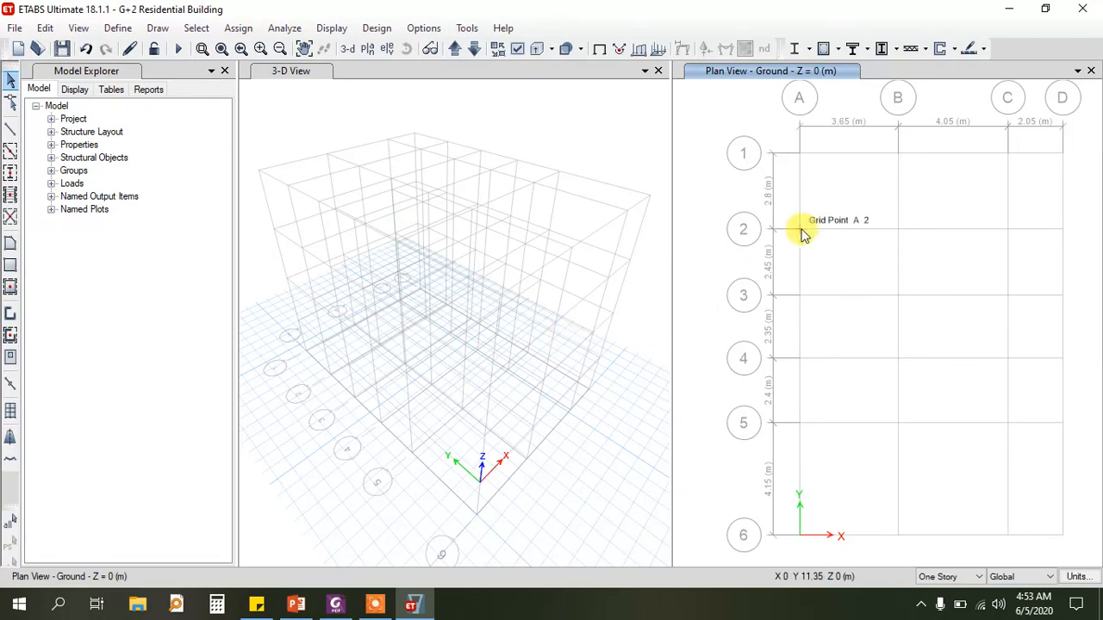
{"action": "left_click", "coordinate": [1009, 10]}
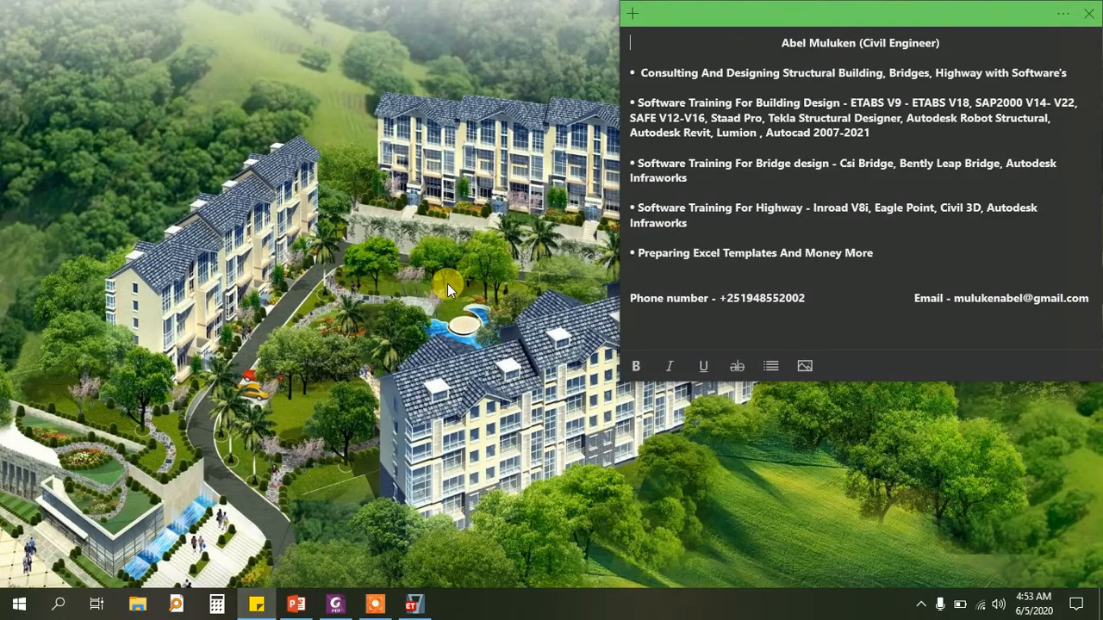